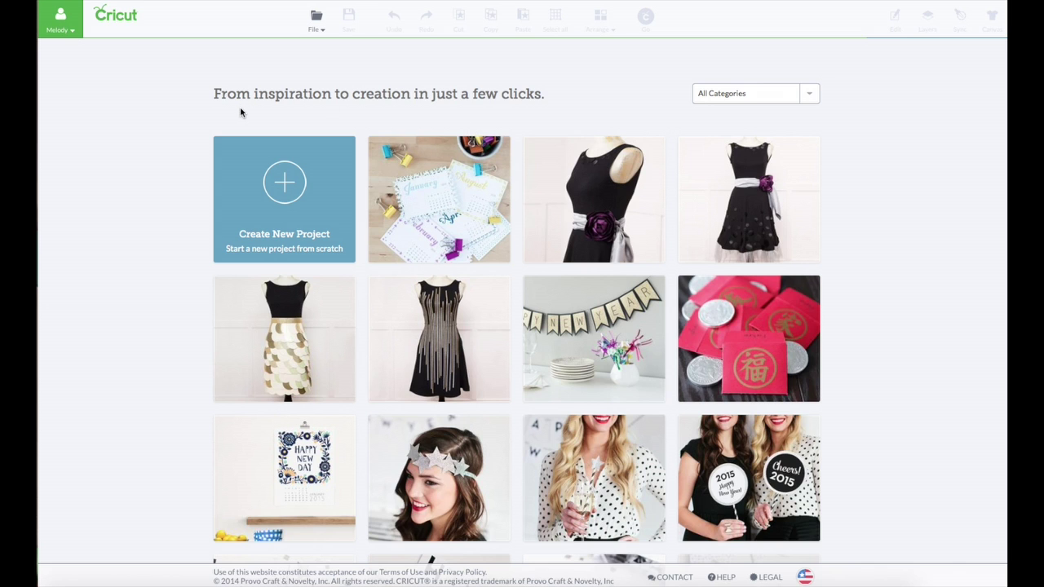
Create a new project from scratch and look over the available image upload options.
scroll(238, 114, down, 1)
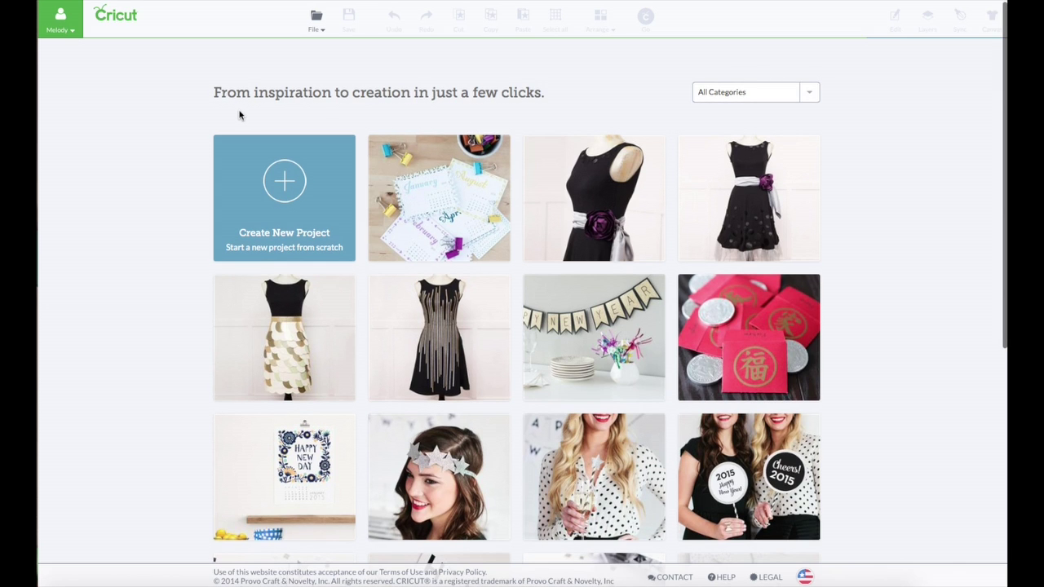
click(287, 184)
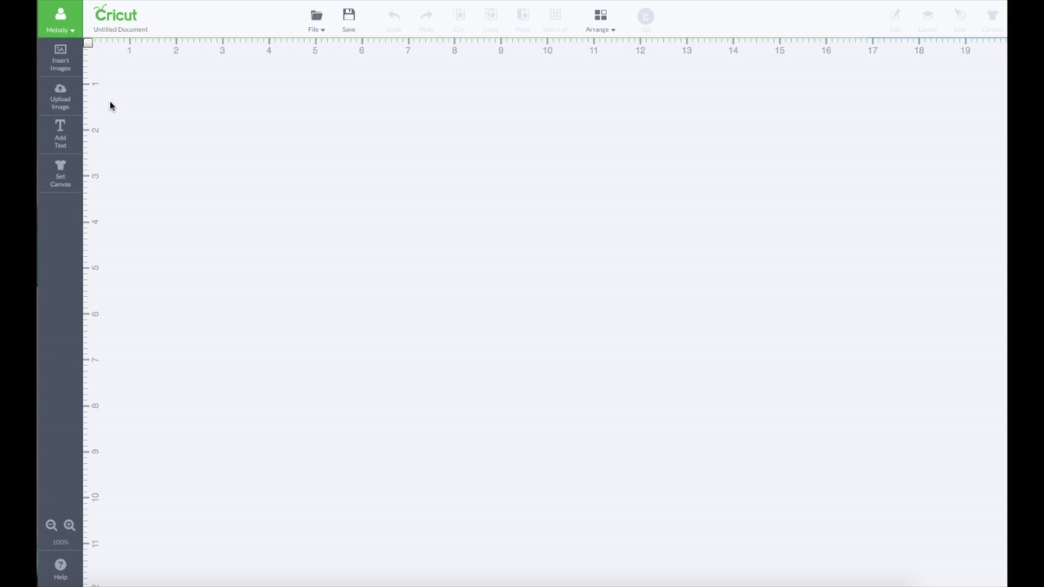
click(65, 102)
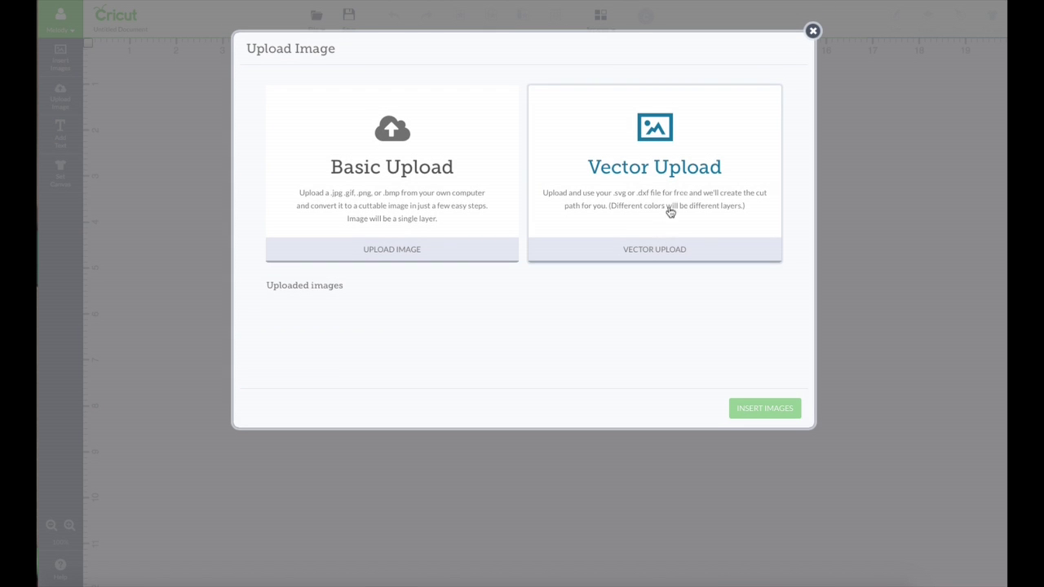
click(813, 31)
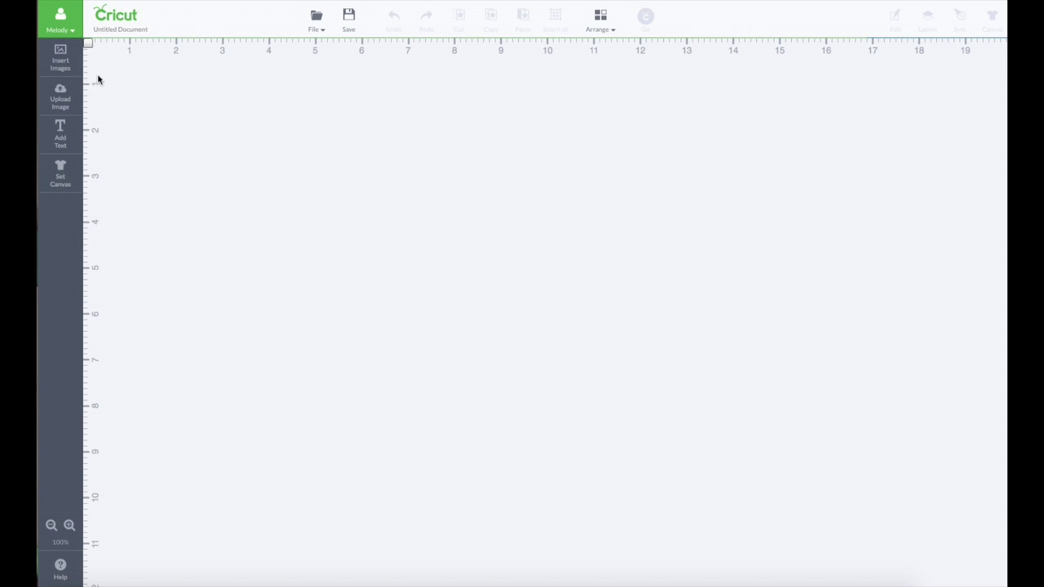
Open the image library, preview the February calendar image, and search all images for "cricut".
click(62, 61)
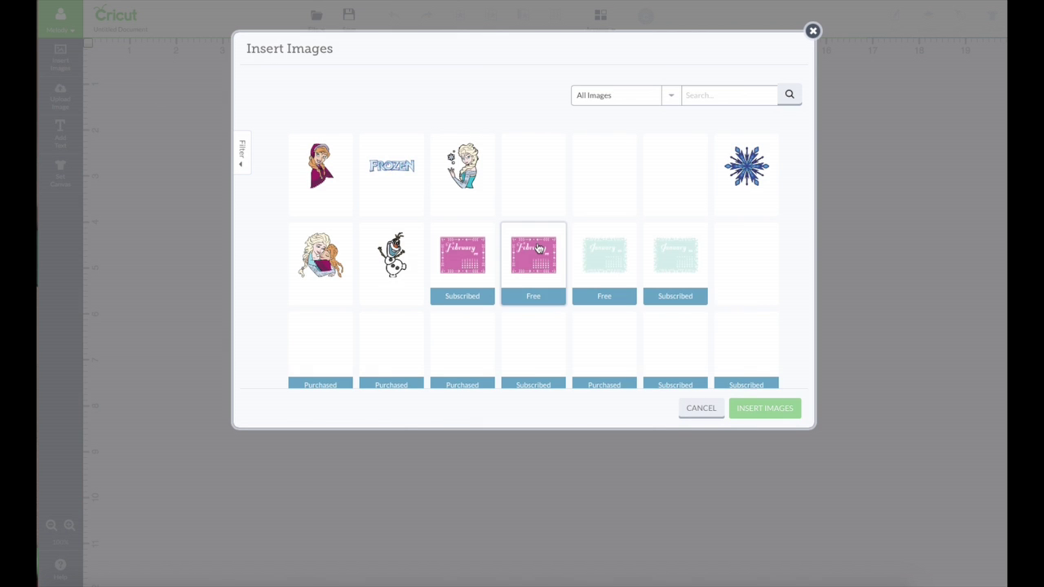
click(537, 249)
mouse_move(537, 248)
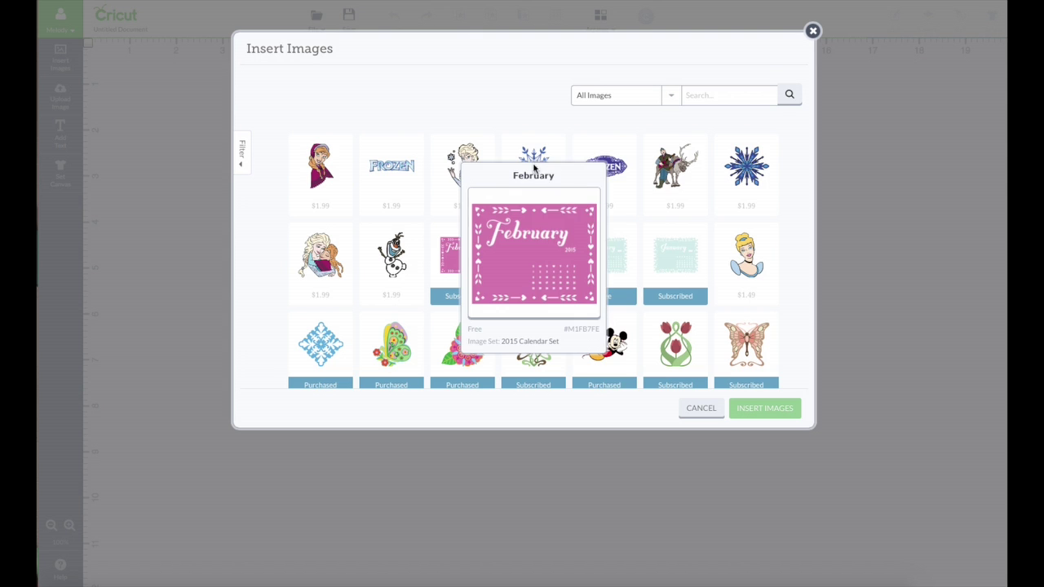
mouse_move(469, 175)
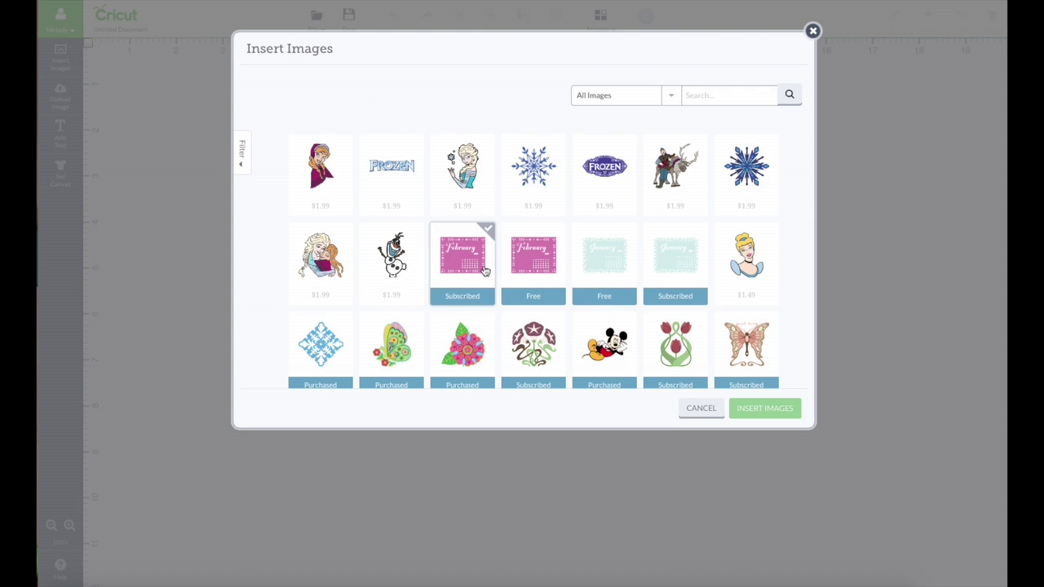
click(712, 95)
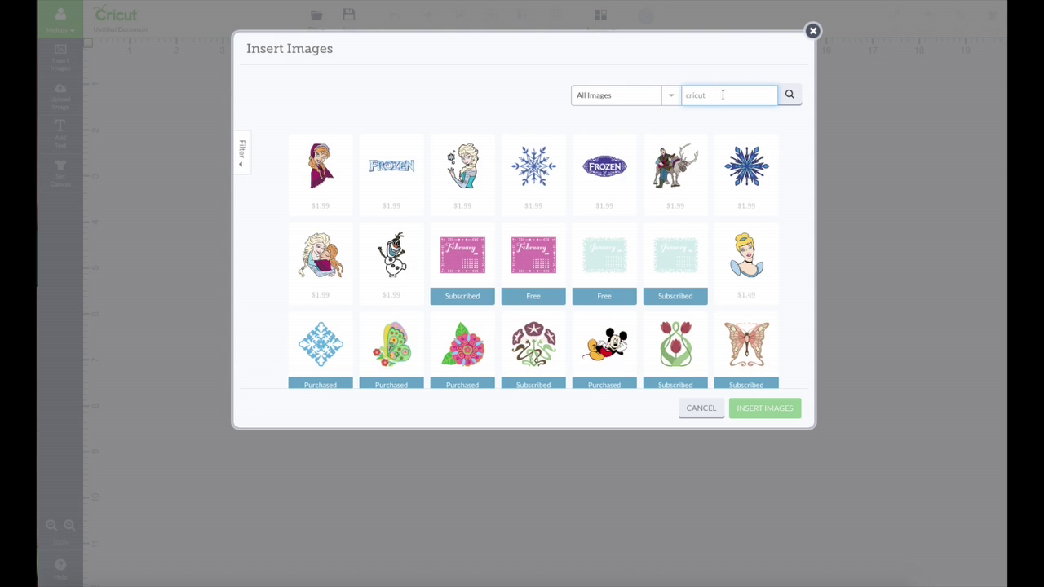
click(779, 100)
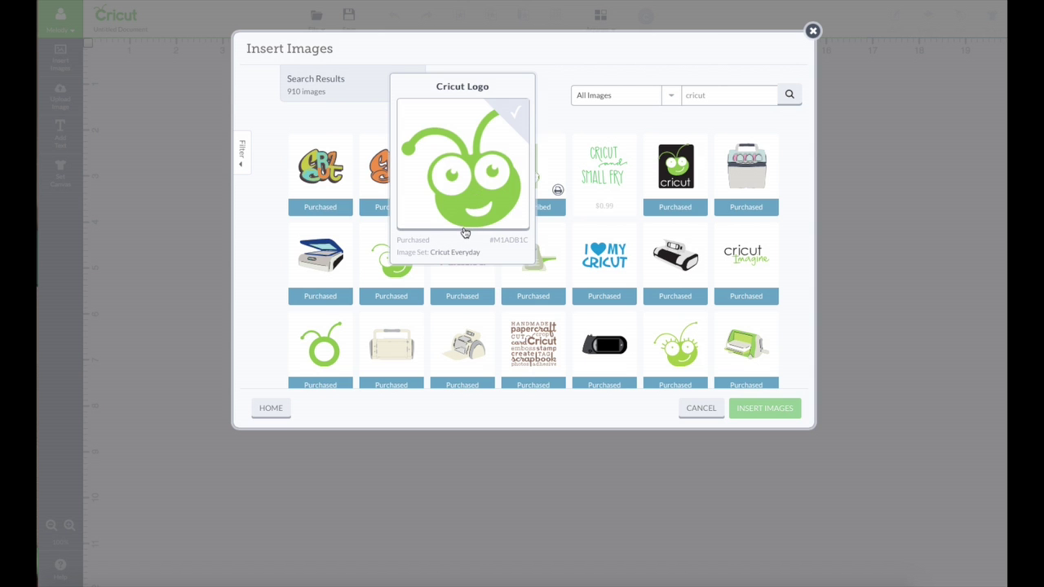
Select the green Cricut Bug from the Car Decals image set in the search results.
scroll(478, 275, down, 4)
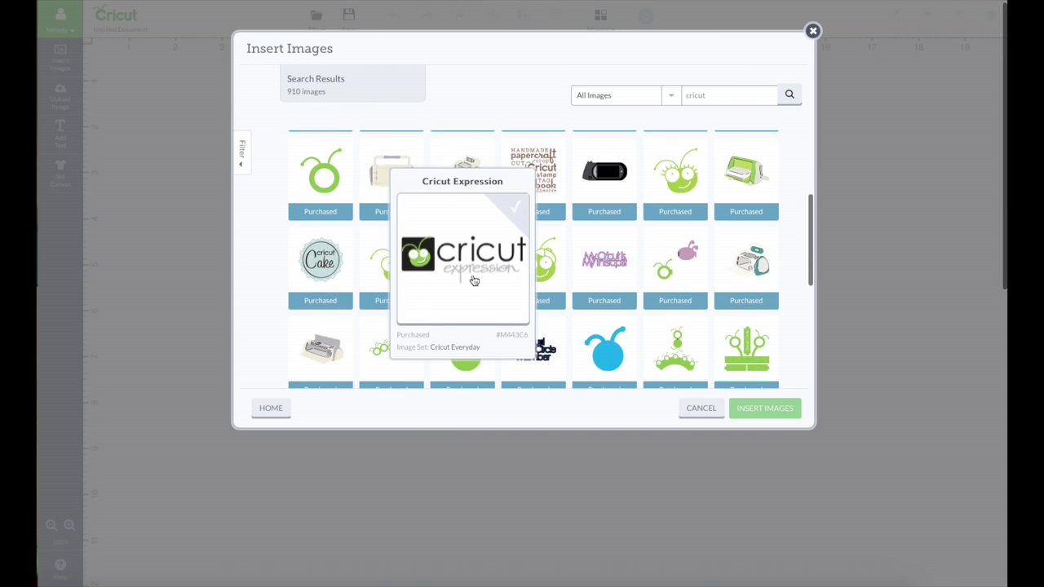
mouse_move(396, 276)
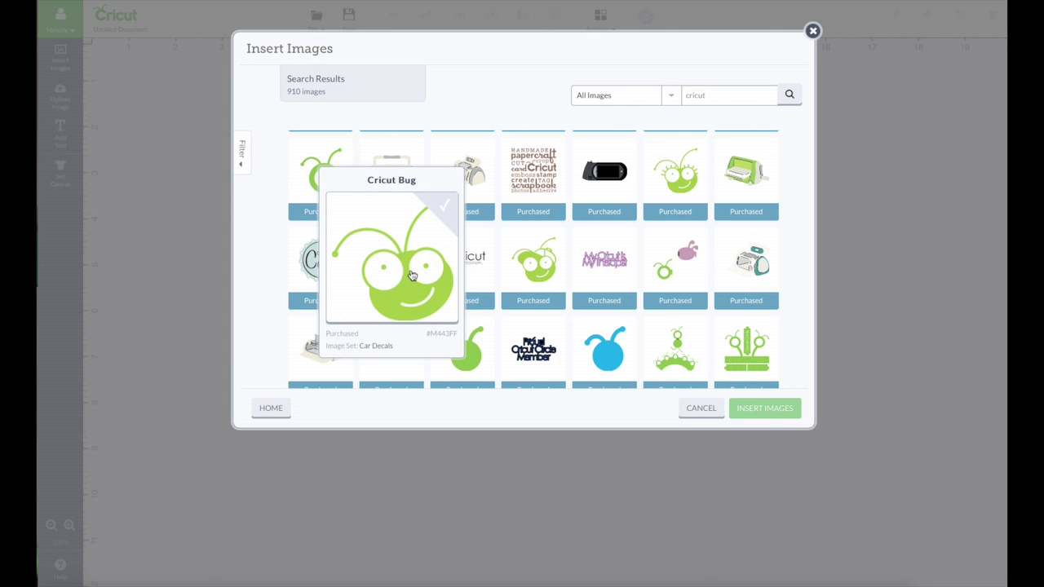
click(401, 279)
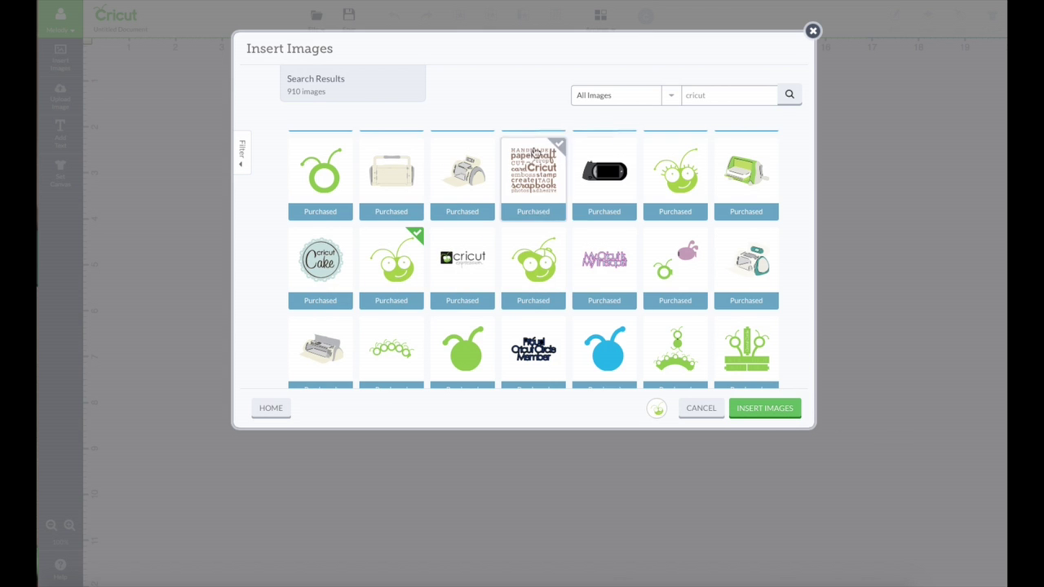
mouse_move(623, 383)
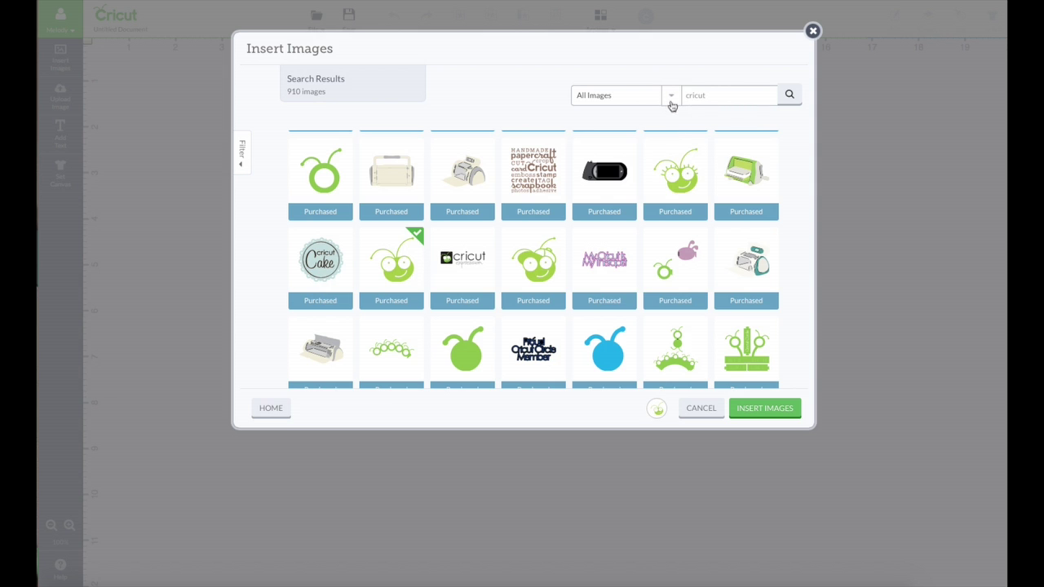
Search My Image Sets for "craft" and open the Cricut Craft Room Basics set.
click(670, 101)
click(623, 169)
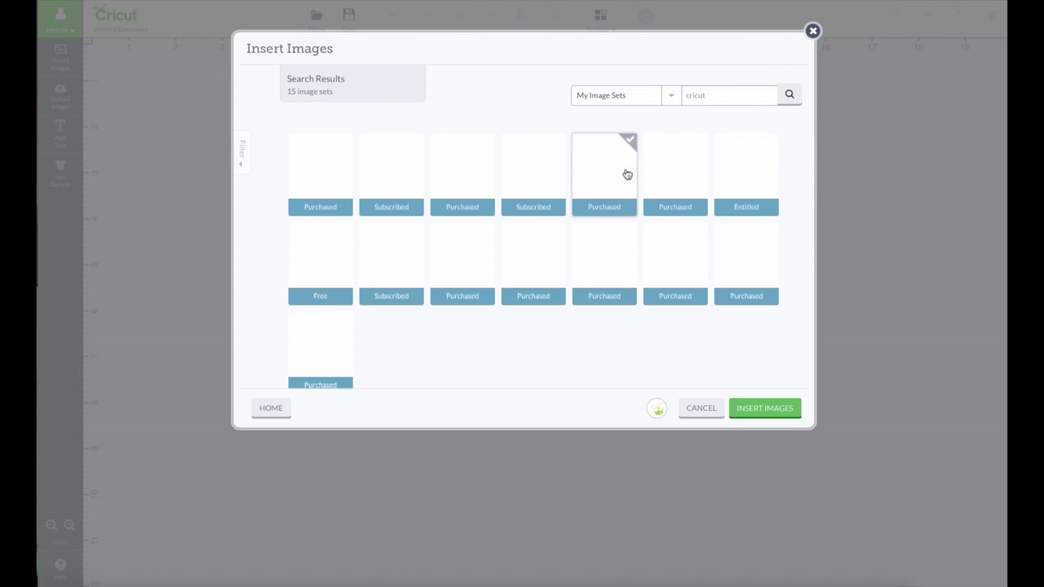
double_click(691, 96)
text(craft)
key(Return)
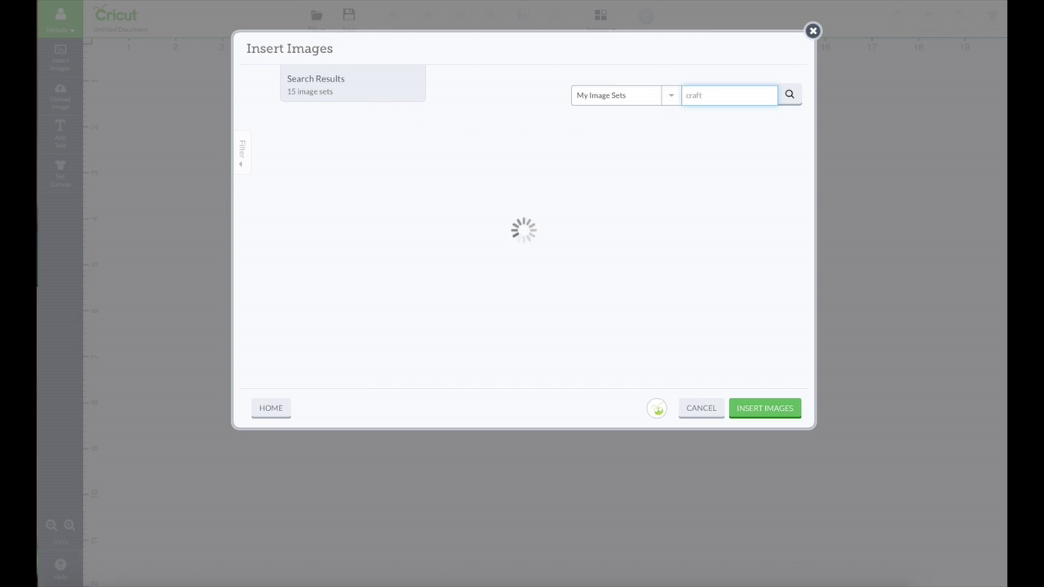
click(328, 192)
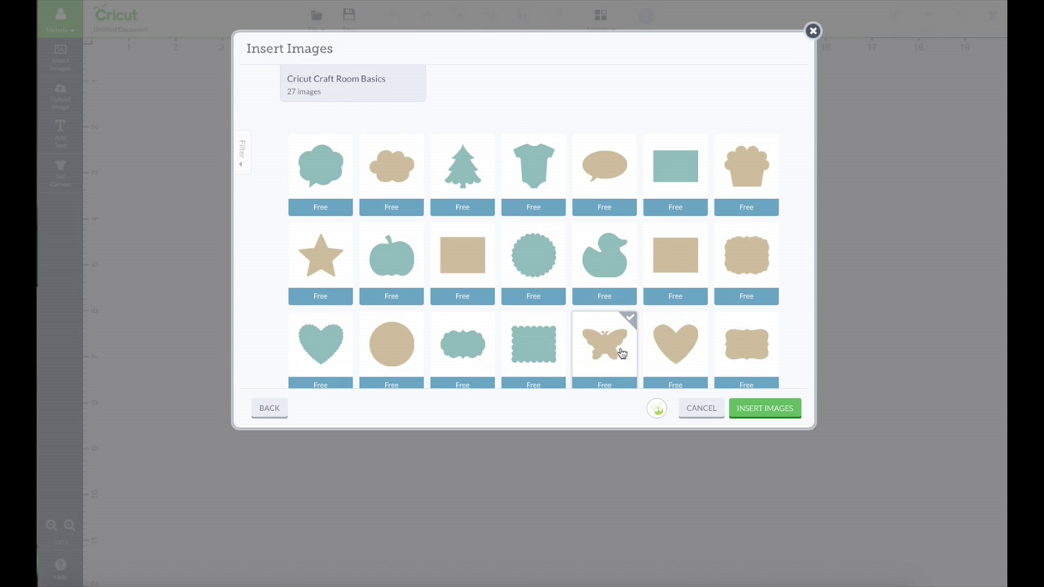
Add the plain circle and the five-pointed star from Cricut Craft Room Basics to the selected images.
click(402, 345)
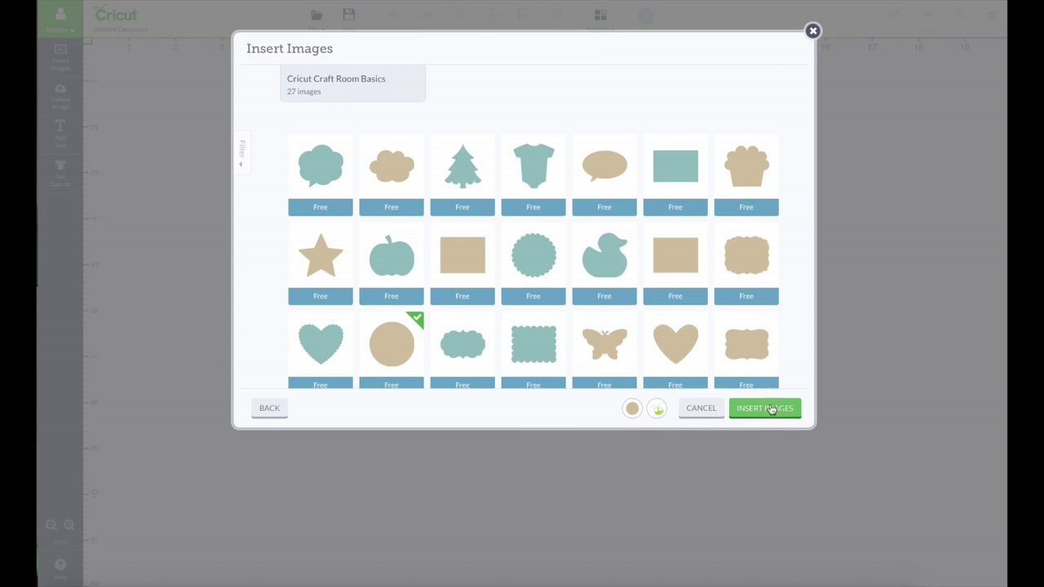
click(326, 269)
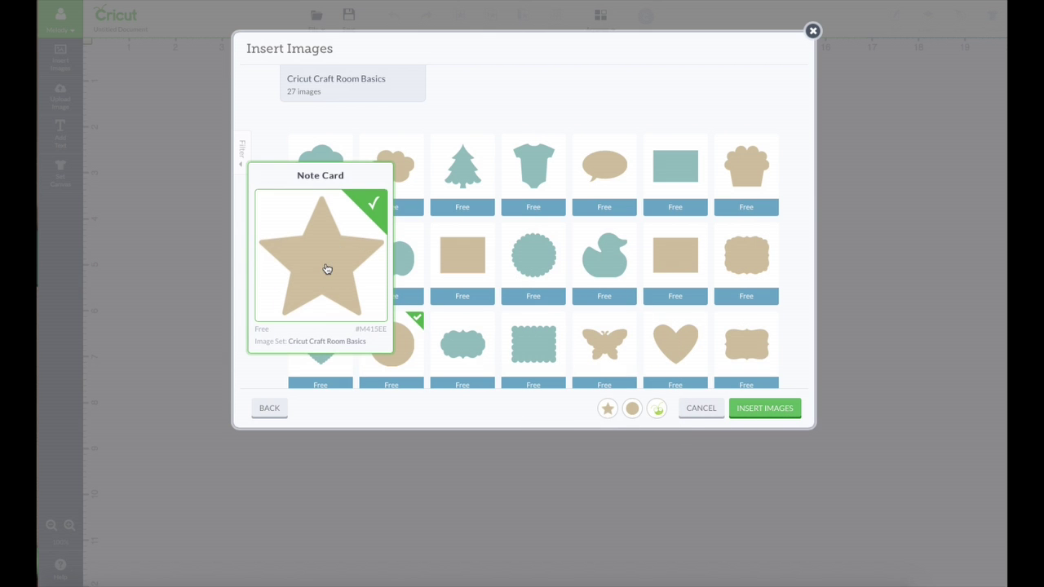
Leave the image set, return to the library's home view, and search all images for "star".
click(272, 409)
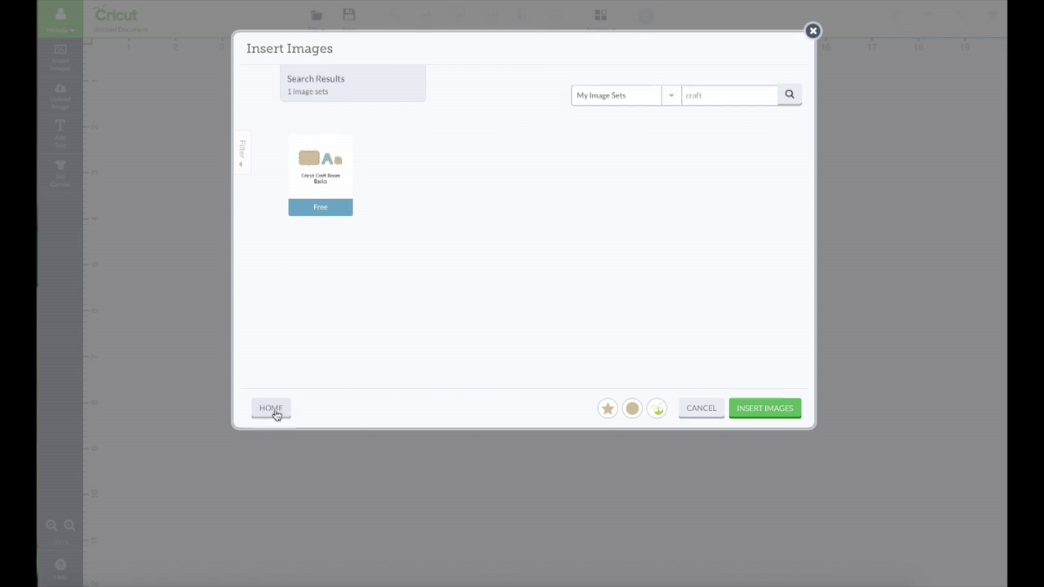
click(274, 408)
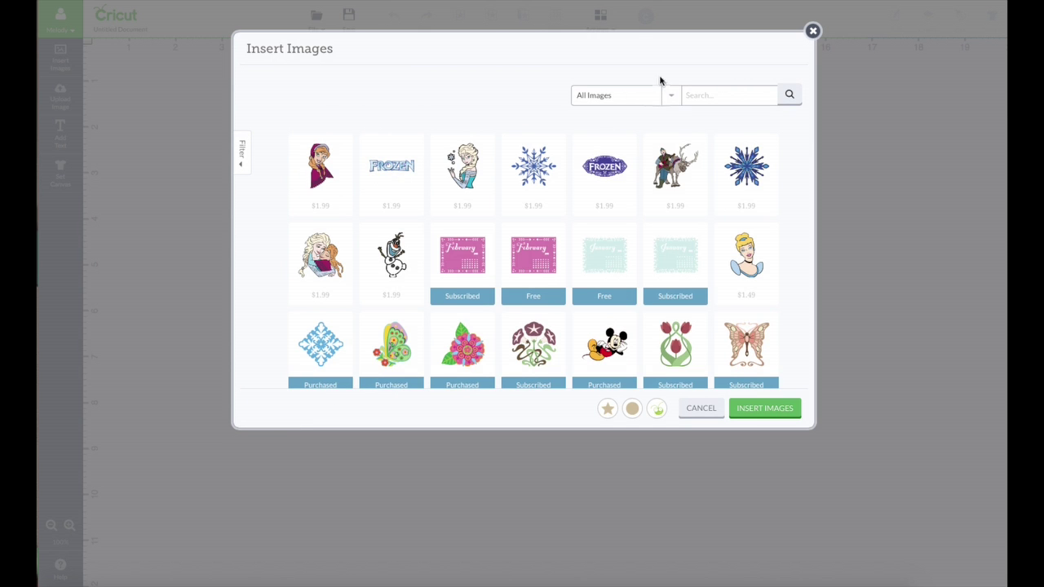
click(698, 95)
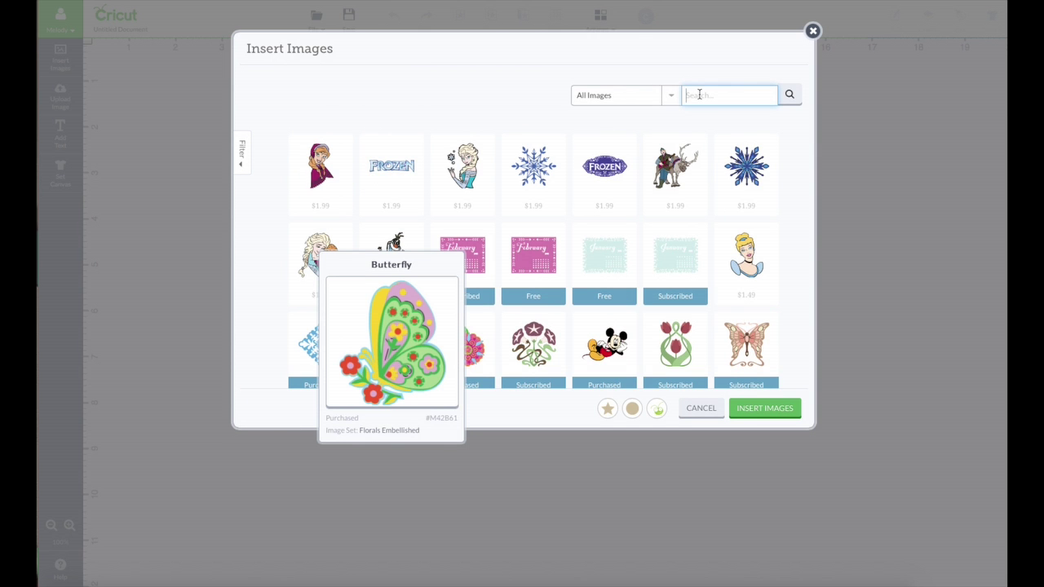
text(star)
key(Return)
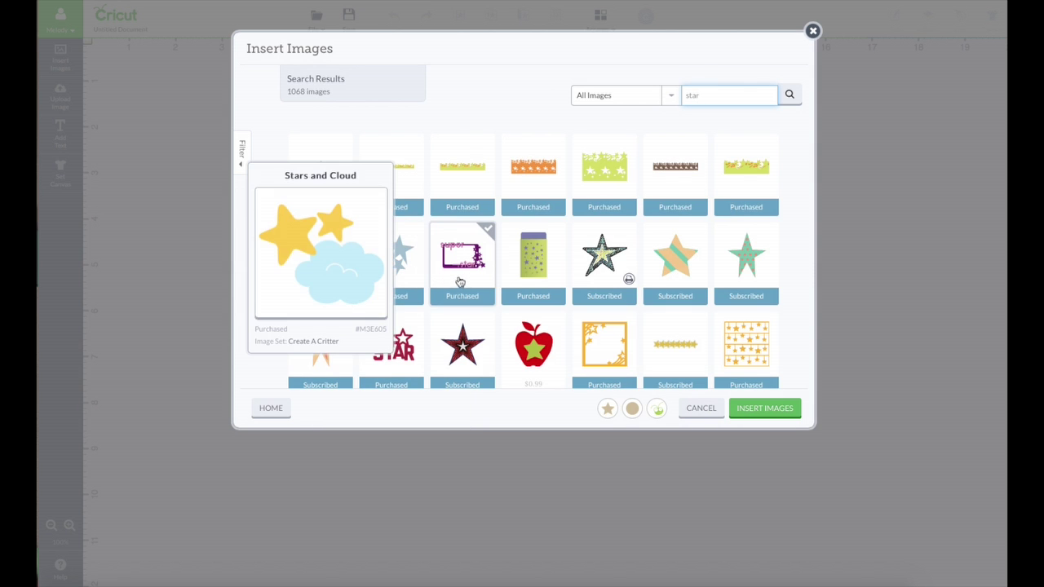
Browse the "star" search results to examine the available star designs and their ownership labels.
scroll(471, 281, down, 4)
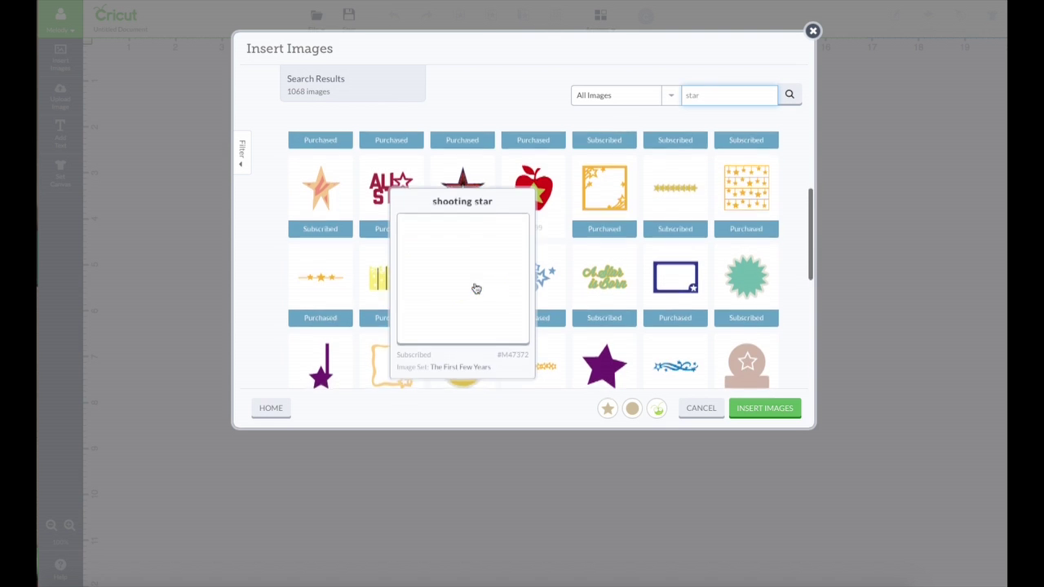
scroll(557, 300, down, 3)
scroll(557, 300, down, 6)
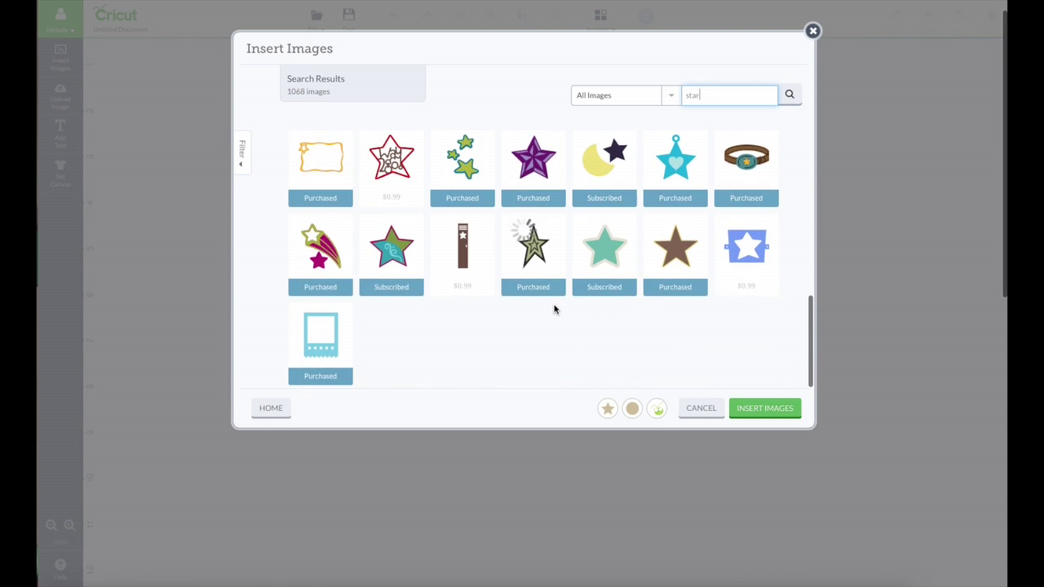
scroll(554, 309, down, 1)
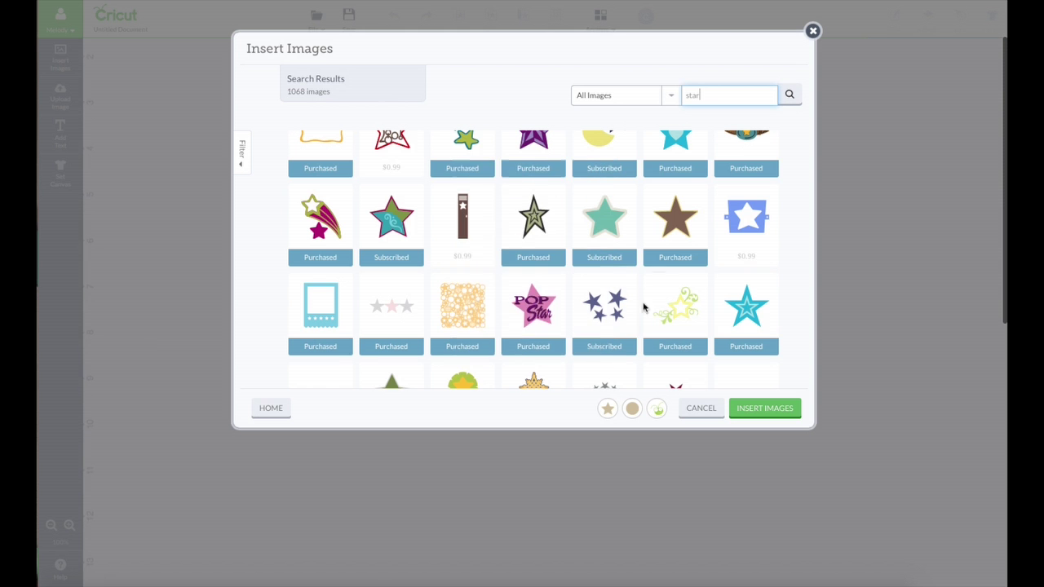
scroll(670, 312, down, 6)
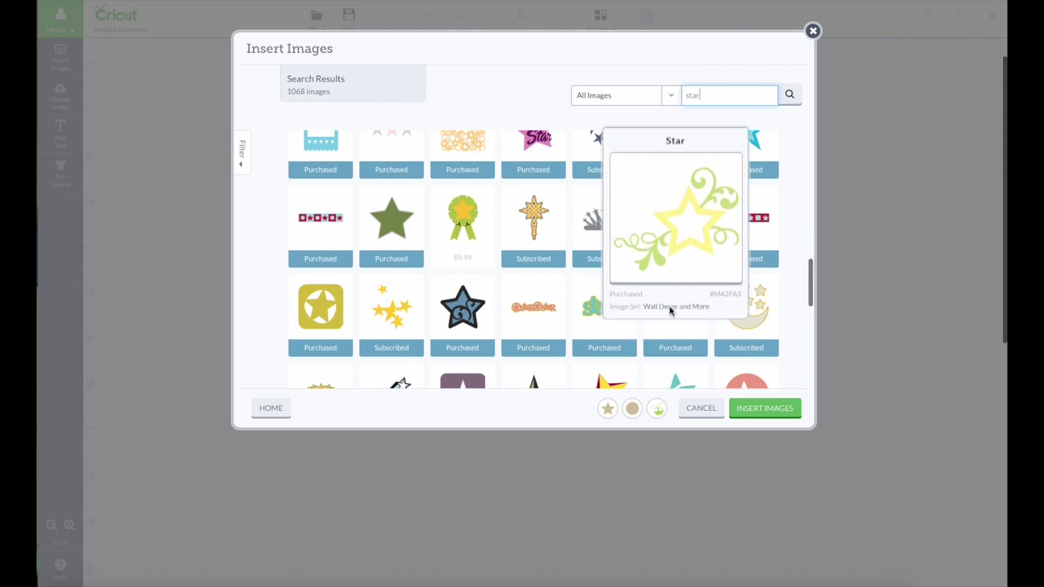
scroll(589, 305, down, 10)
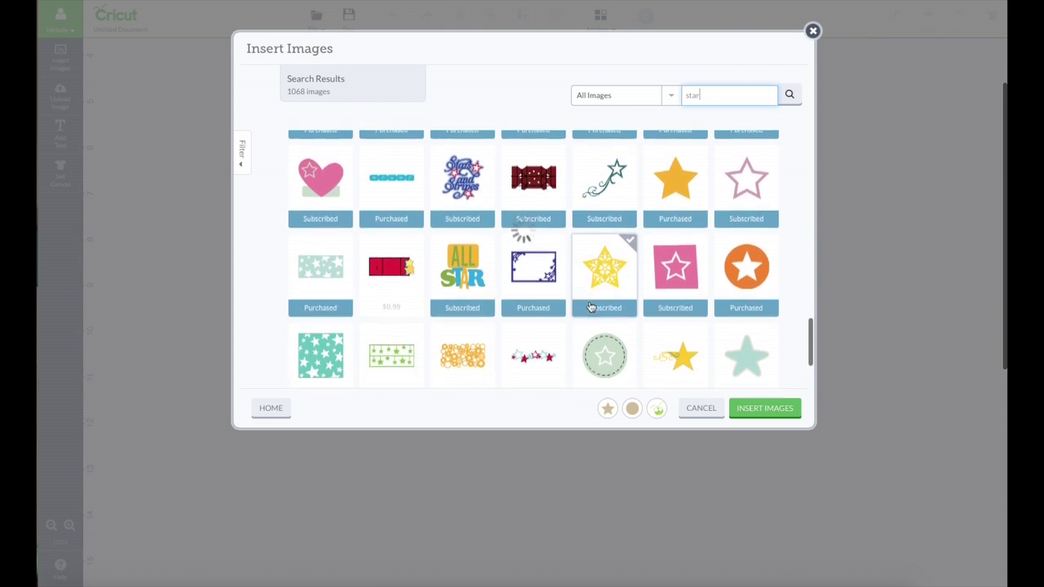
scroll(589, 305, down, 6)
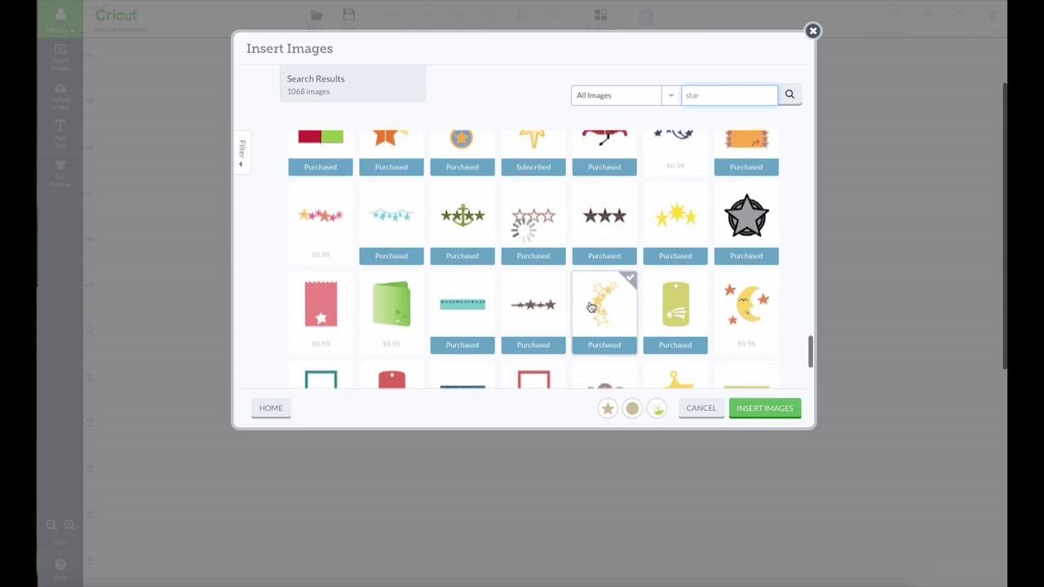
scroll(590, 306, down, 9)
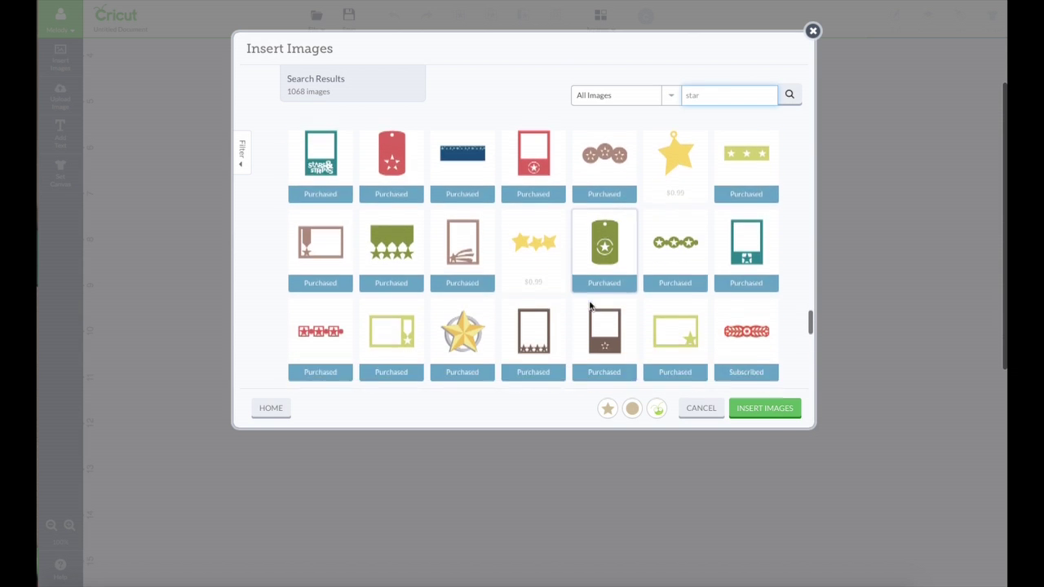
scroll(445, 215, up, 15)
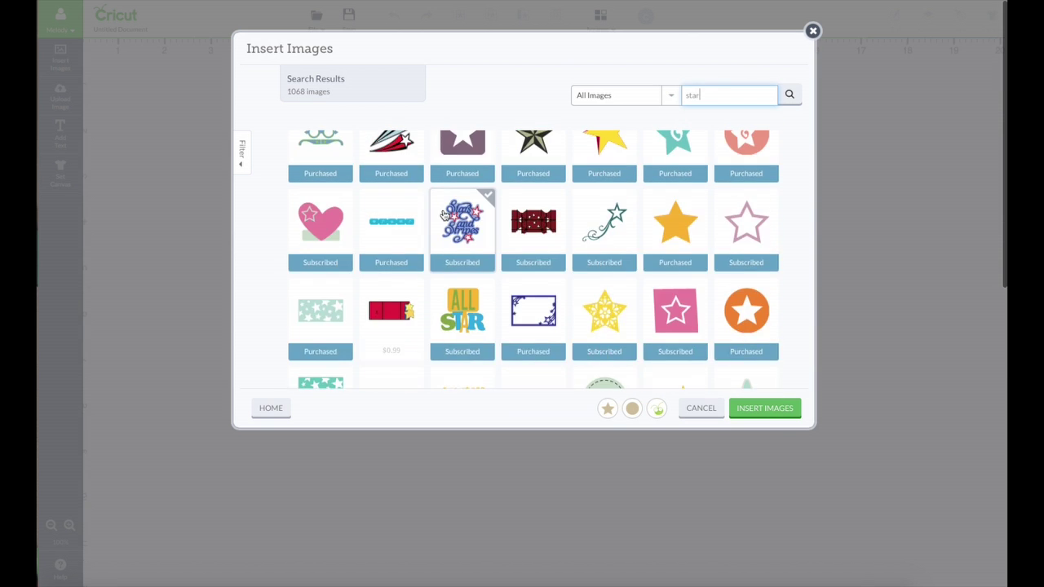
scroll(445, 215, up, 3)
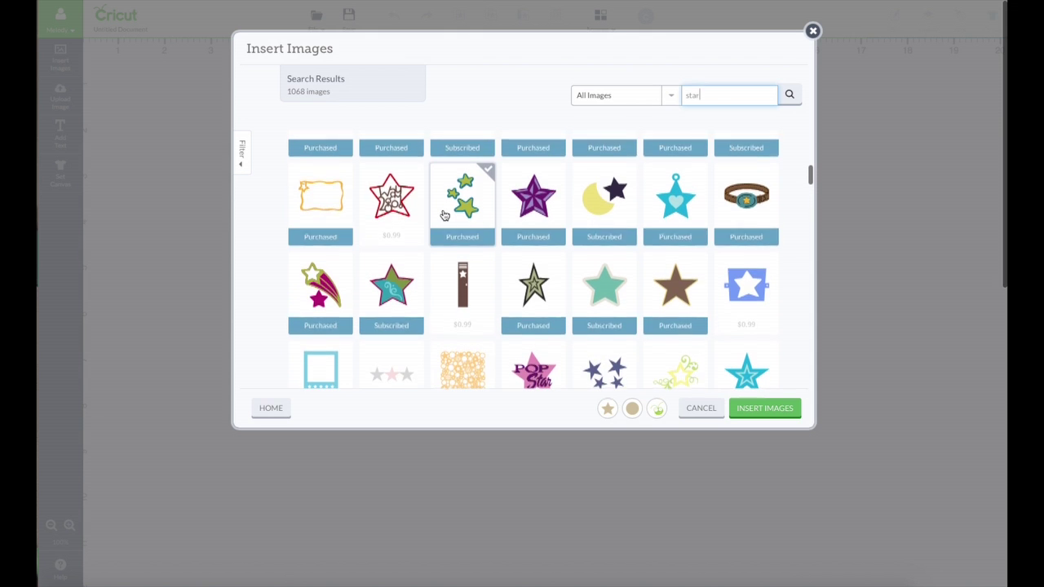
mouse_move(443, 213)
scroll(442, 213, up, 5)
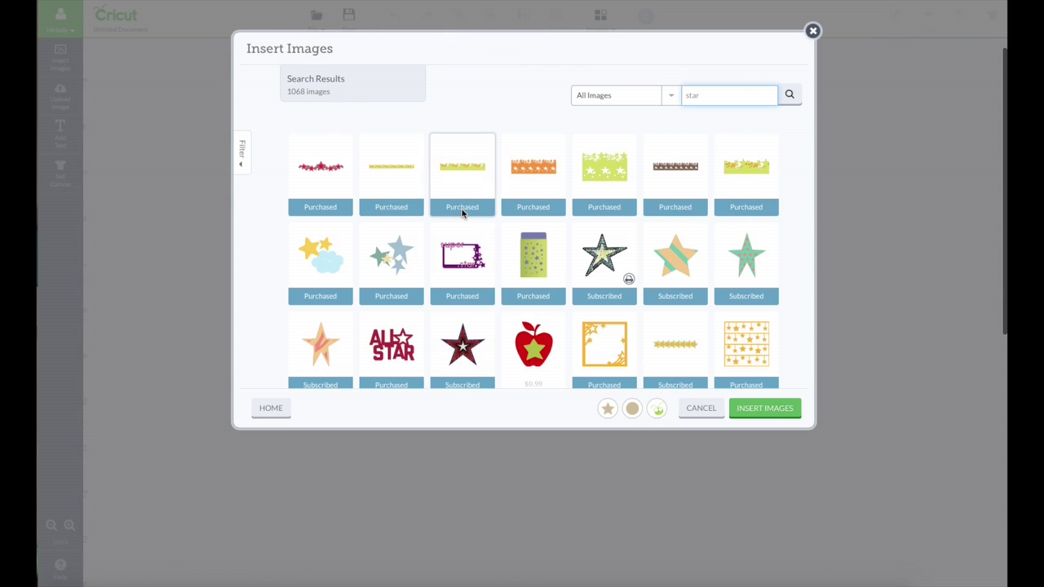
scroll(535, 263, down, 2)
scroll(535, 264, down, 2)
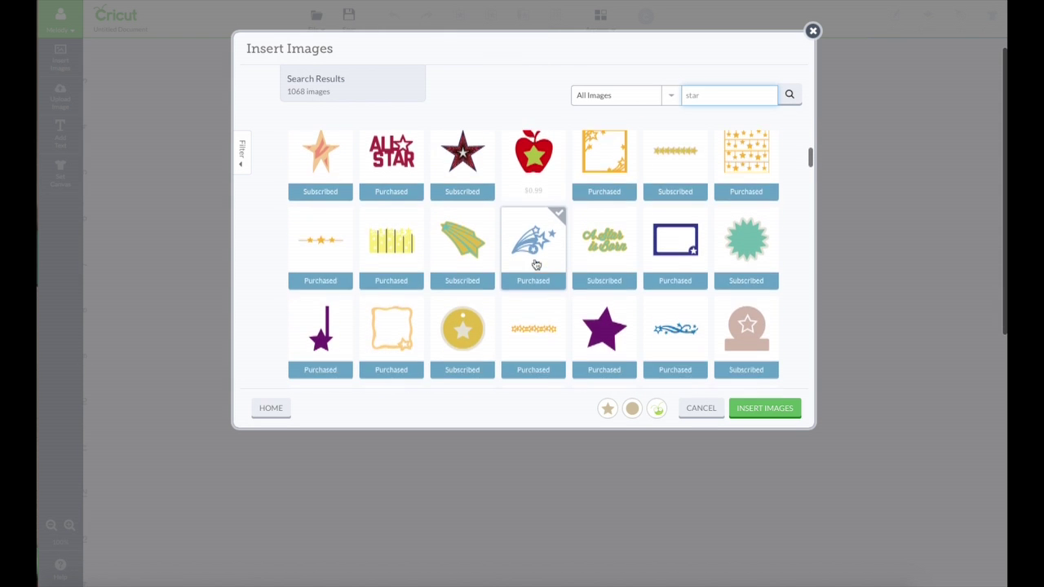
mouse_move(535, 263)
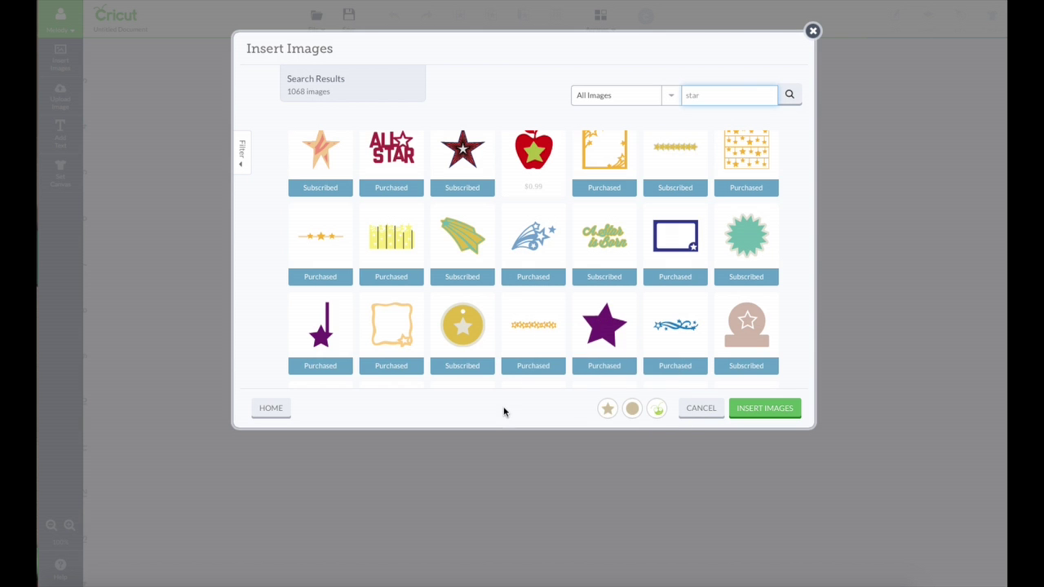
Insert the selected star, circle and Cricut Bug images onto the canvas.
click(762, 409)
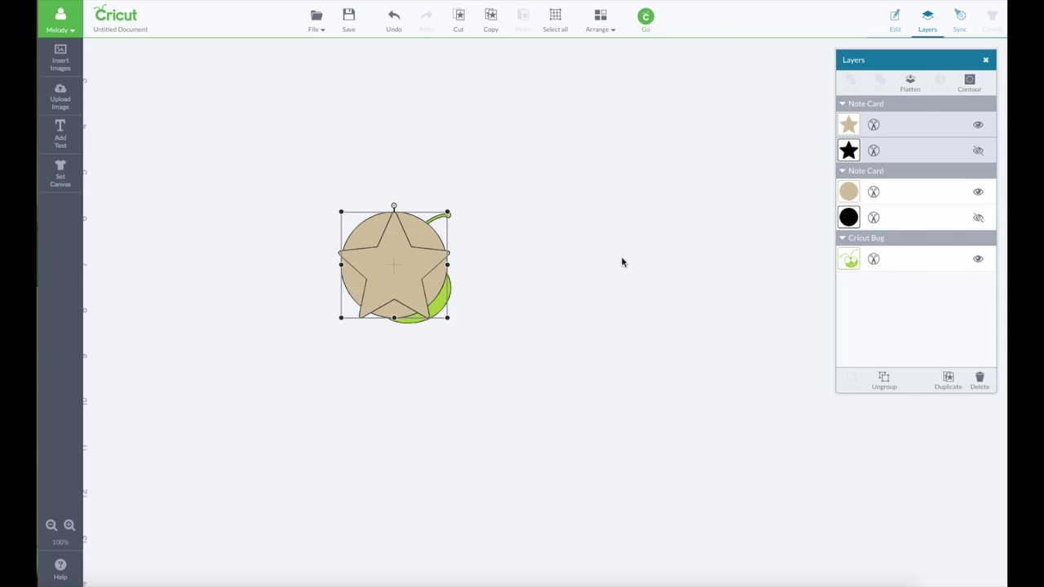
Spread the overlapping star, circle and Cricut Bug apart so that each image stands separately on the canvas.
drag(400, 262, 558, 133)
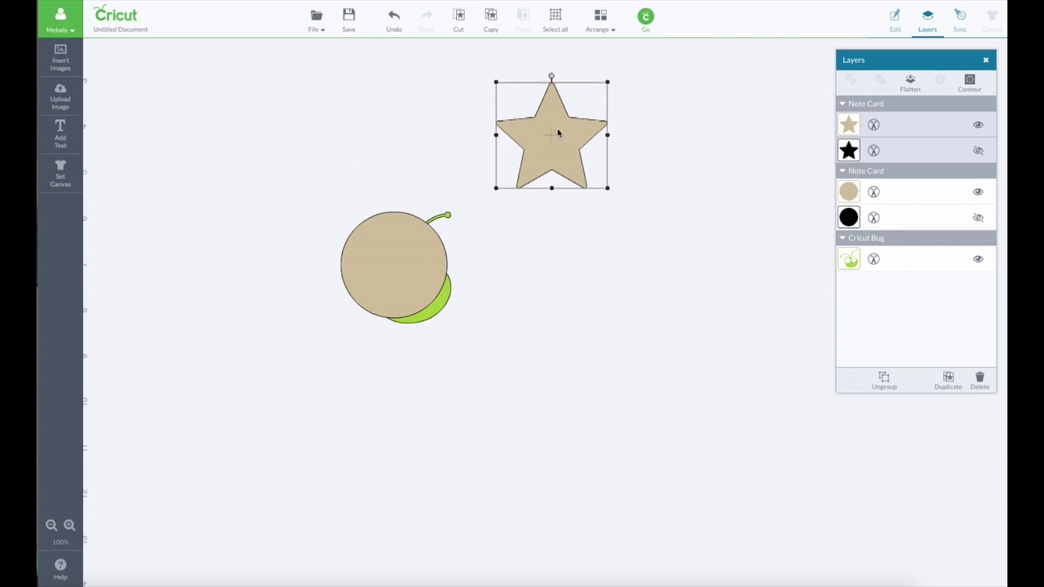
drag(437, 254, 656, 228)
drag(421, 293, 722, 129)
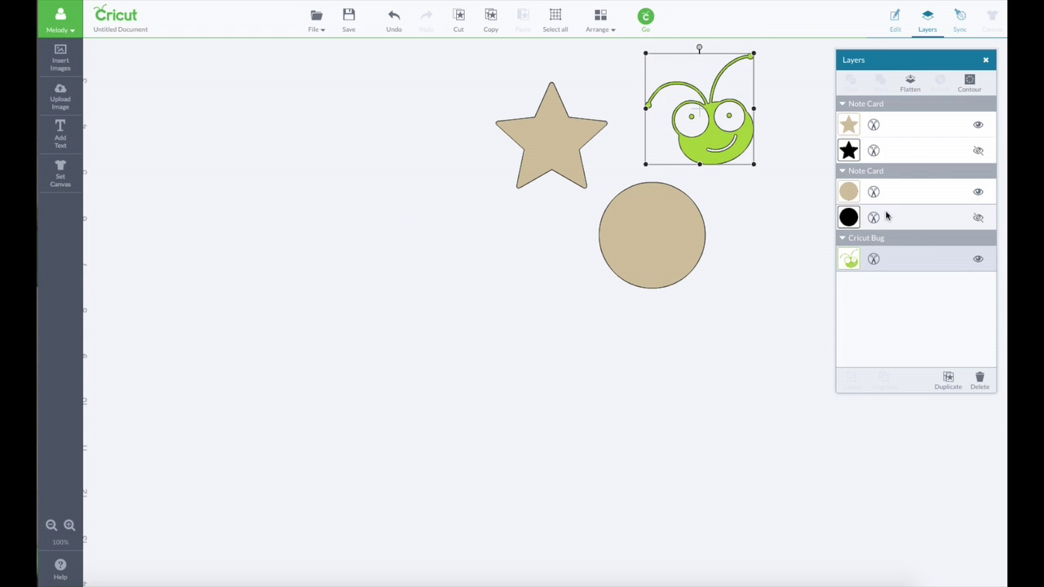
Show the circle's hidden black layer, move the circle away from the other images and ungroup its two layers.
click(978, 217)
drag(675, 228, 350, 230)
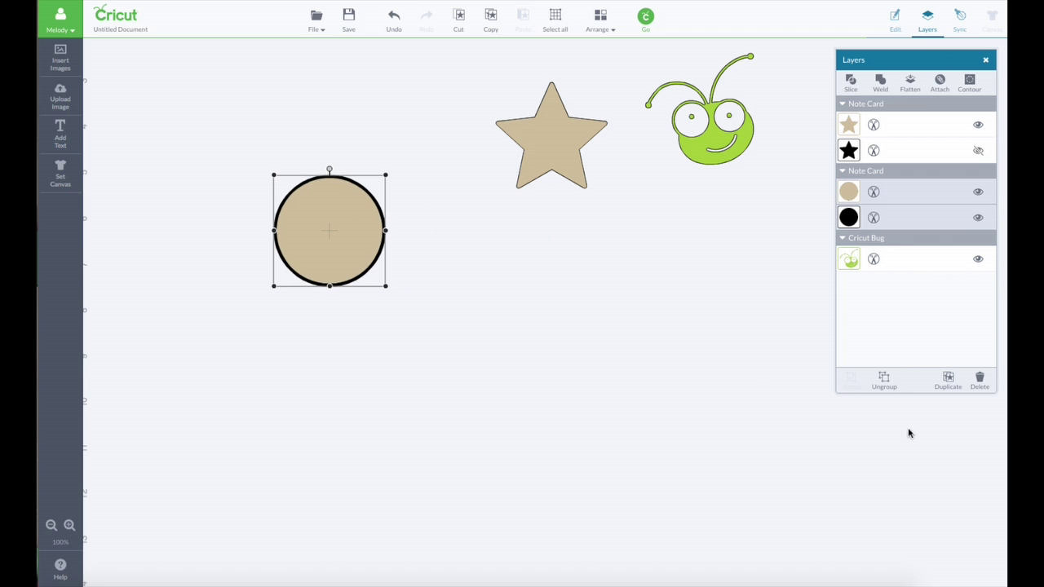
click(880, 373)
click(363, 241)
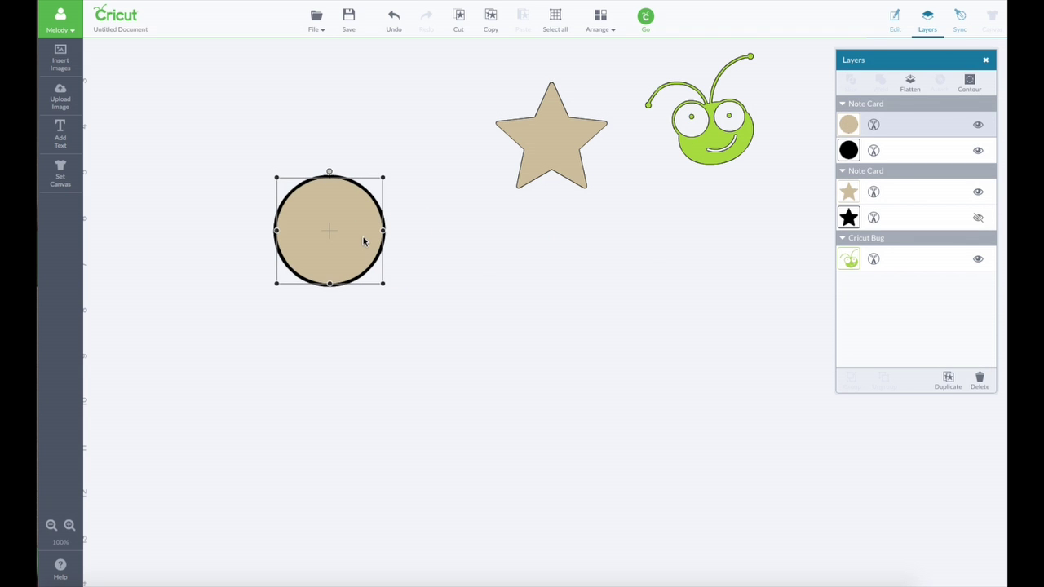
click(433, 236)
Duplicate the tan and black circle pair and set one pair aside below the Cricut Bug.
drag(269, 144, 489, 319)
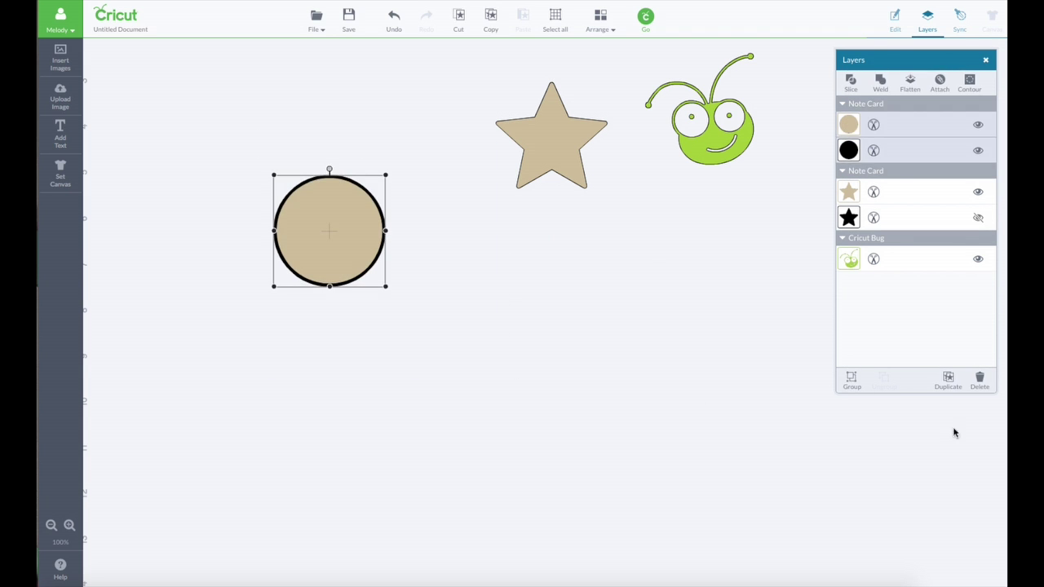
click(949, 378)
drag(425, 265, 830, 454)
Pull the tan circle off the black one and place the two circles separately beside the star.
drag(352, 243, 326, 239)
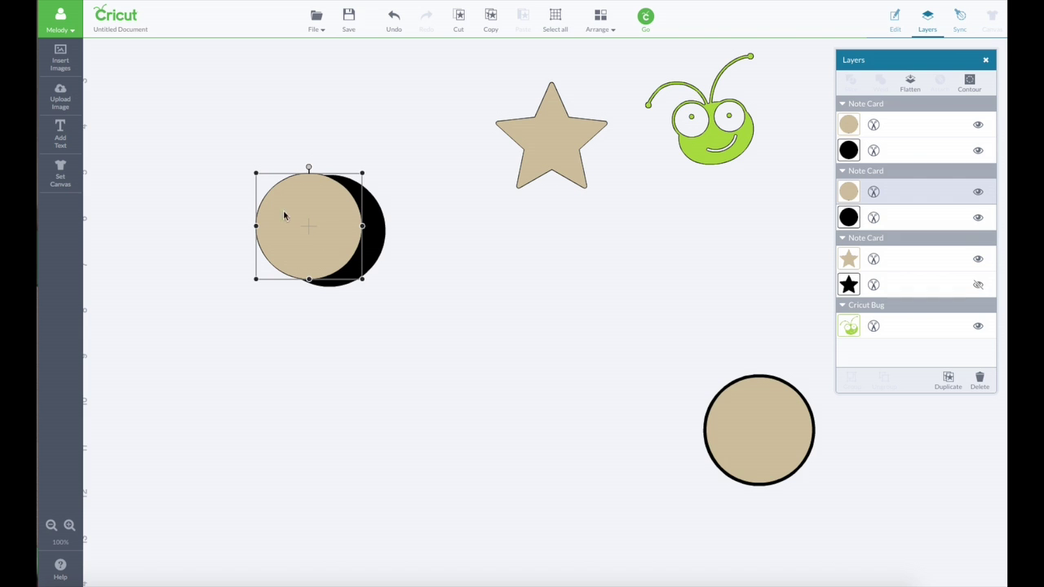
scroll(186, 136, up, 2)
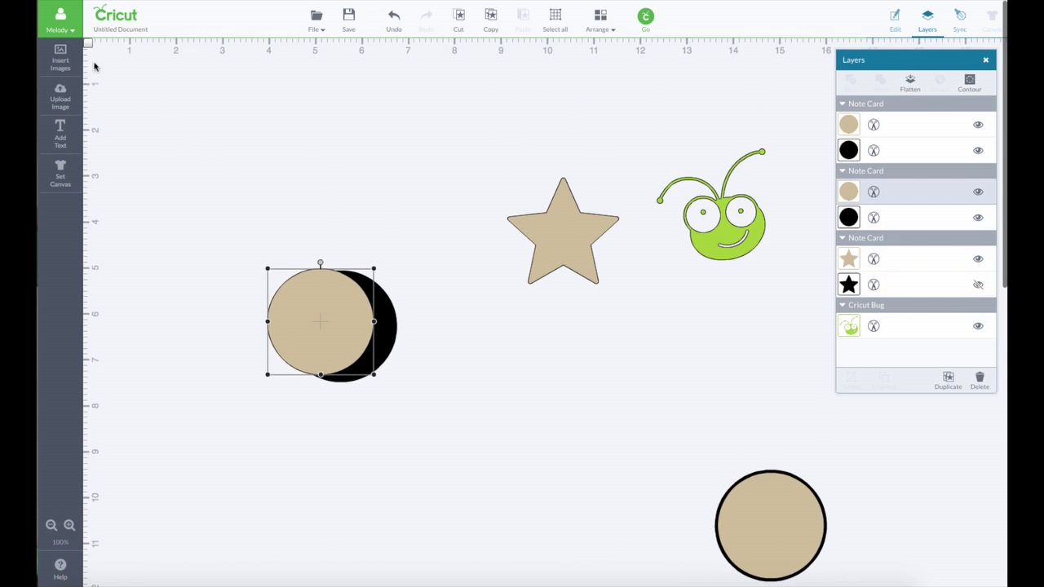
drag(311, 321, 262, 171)
drag(333, 207, 446, 349)
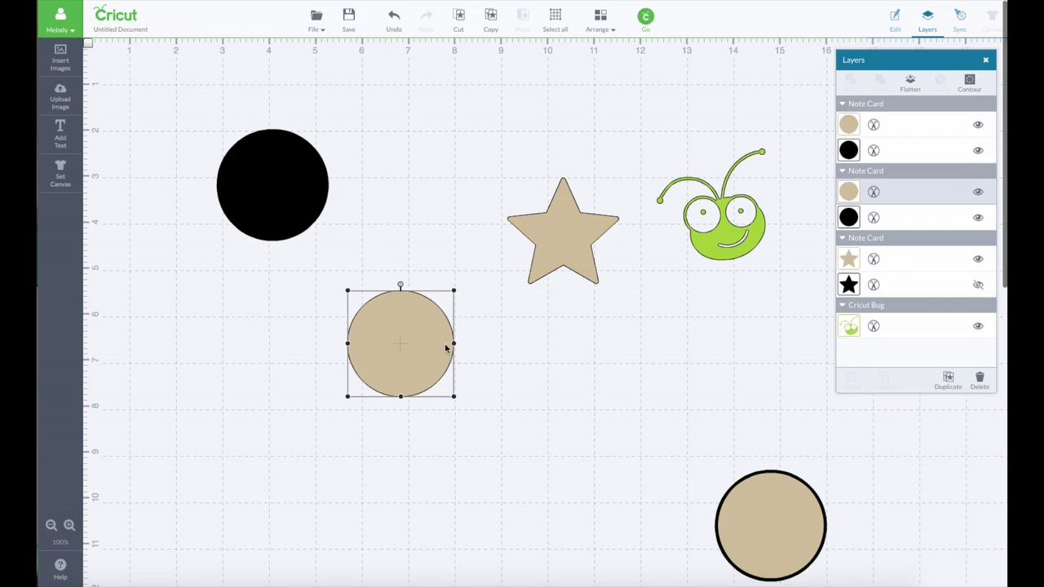
Enlarge the black circle to about 5 in wide and place the small tan circle in its middle.
click(279, 174)
drag(331, 241, 353, 283)
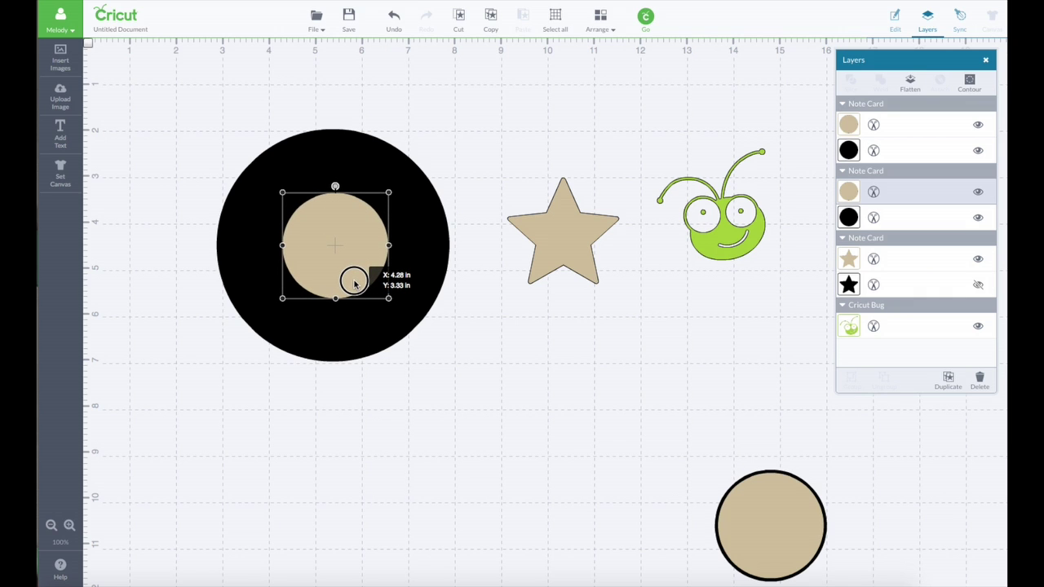
drag(353, 283, 354, 284)
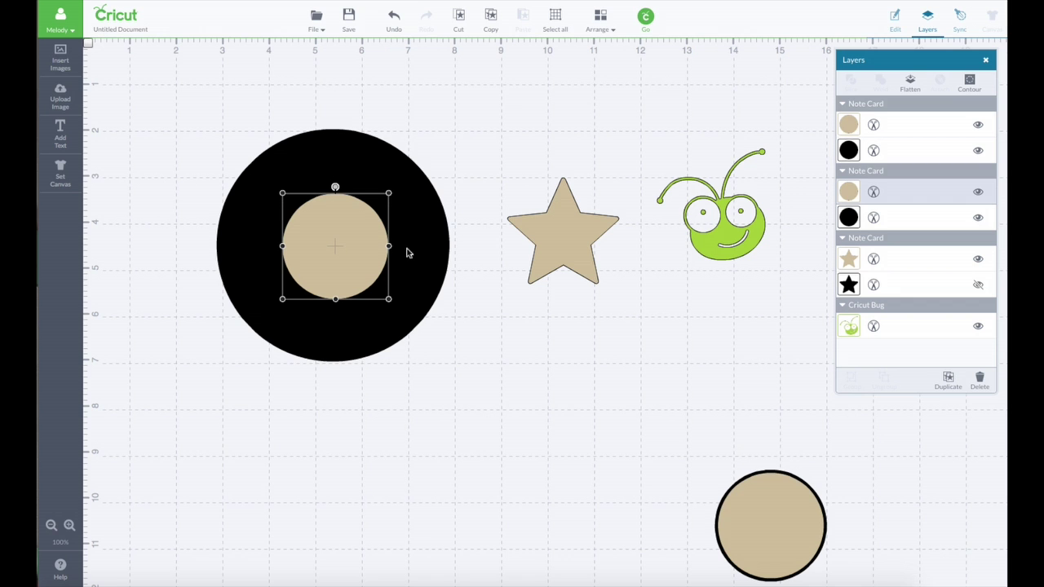
Nudge the large black circle until it is centred around the small tan circle.
mouse_move(423, 264)
mouse_down()
mouse_move(422, 252)
mouse_move(419, 271)
mouse_move(424, 262)
mouse_up()
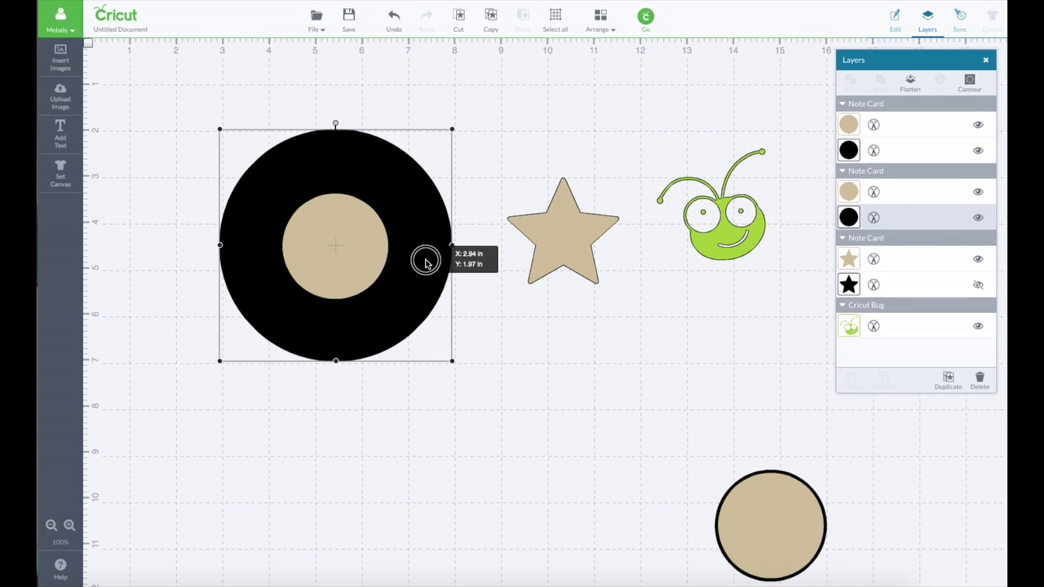
drag(425, 261, 425, 263)
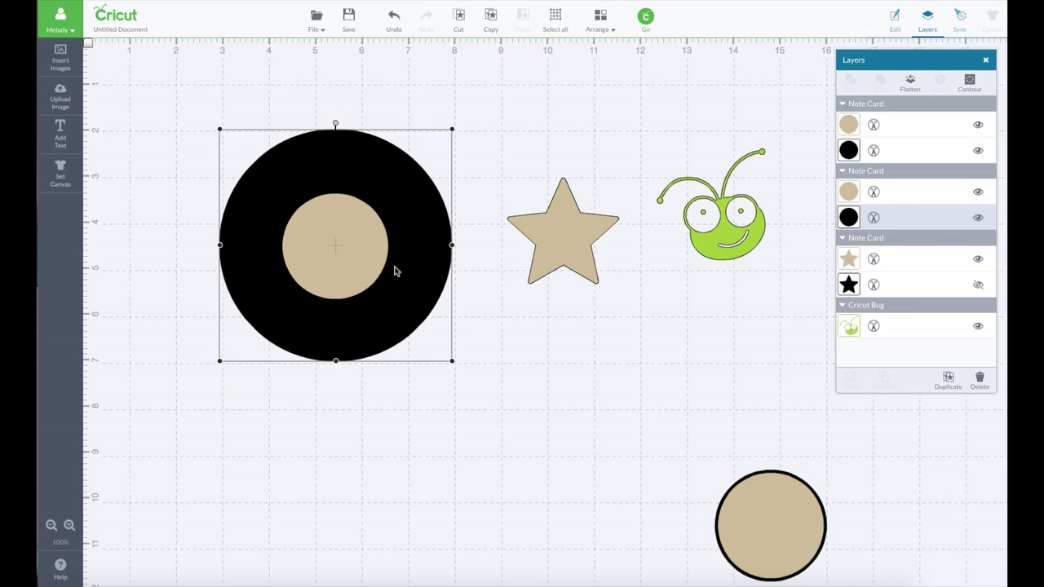
click(422, 259)
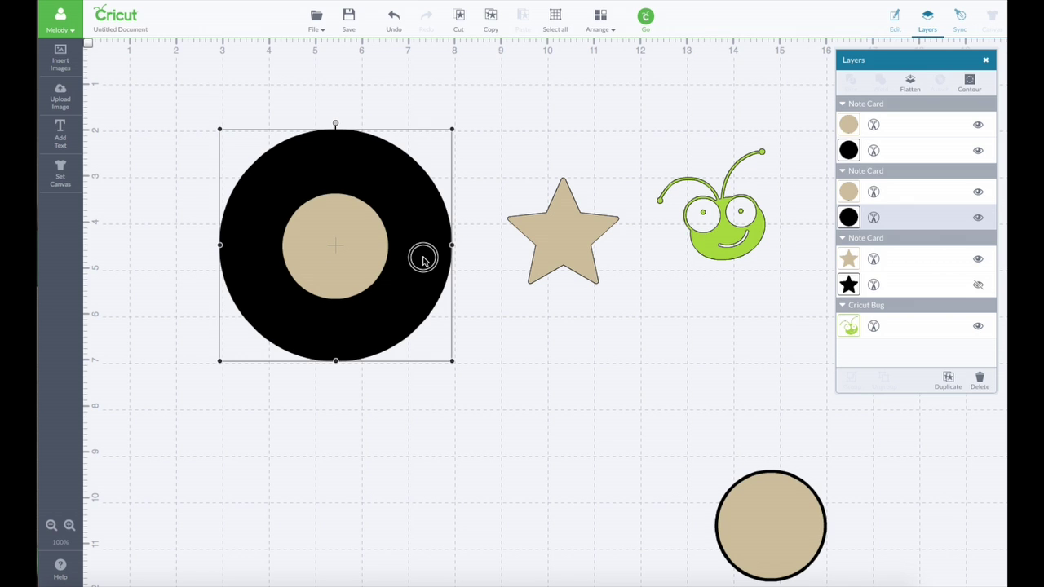
drag(423, 260, 412, 264)
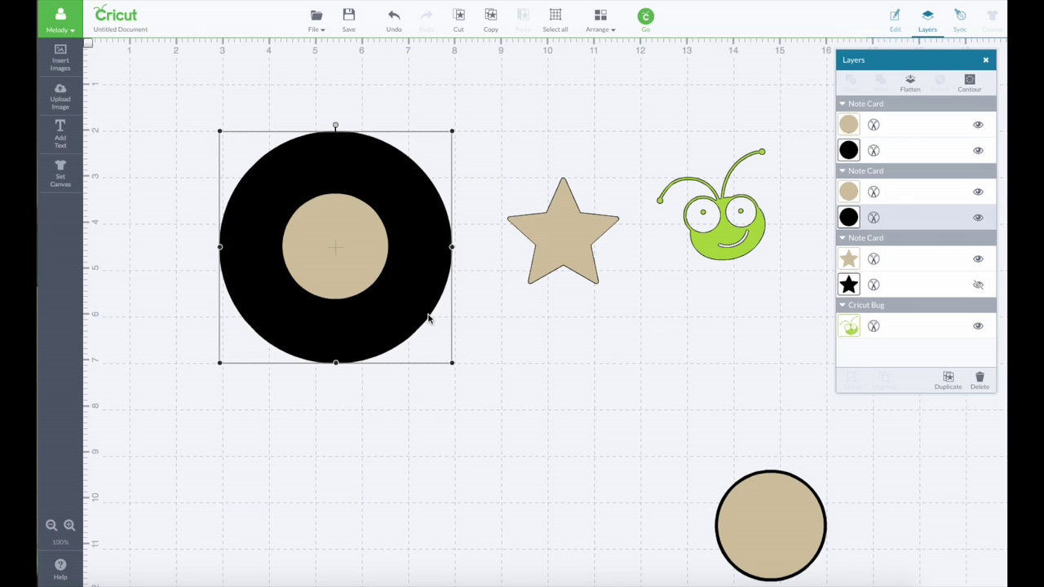
click(484, 281)
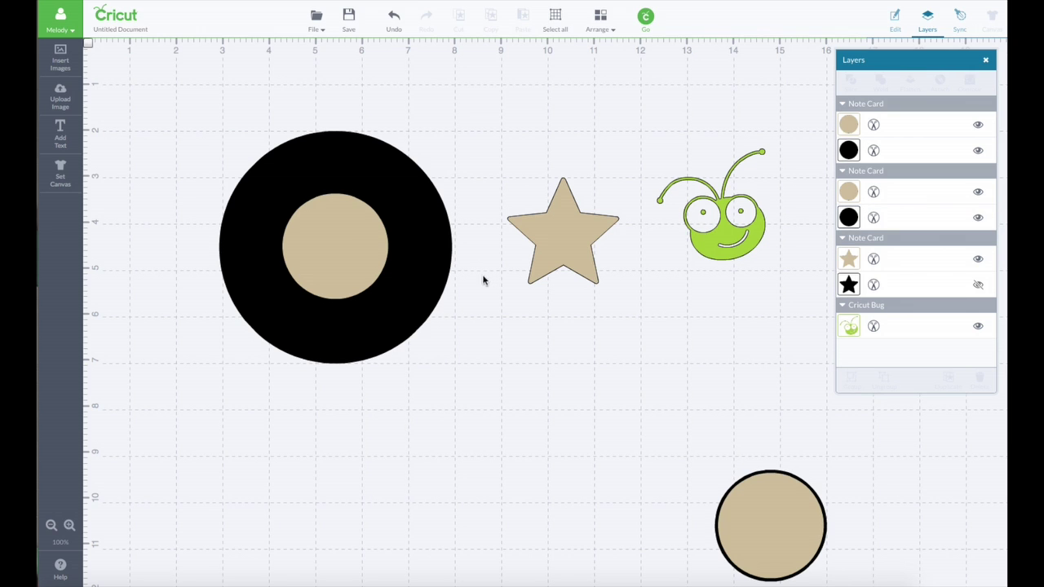
Slice the small tan circle out of the large black circle and move the cut-out circle off the ring.
click(333, 243)
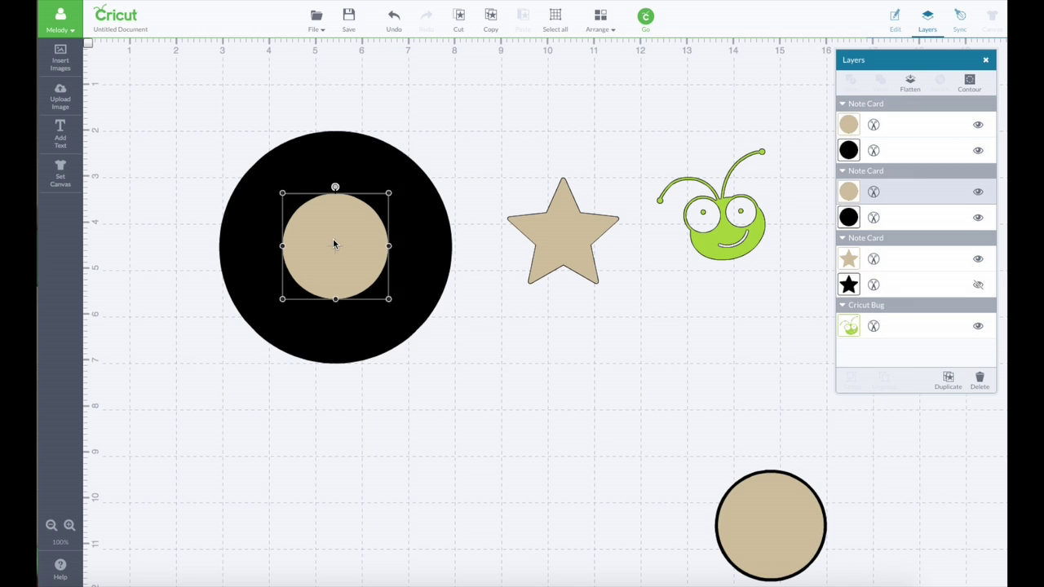
shift+click(424, 233)
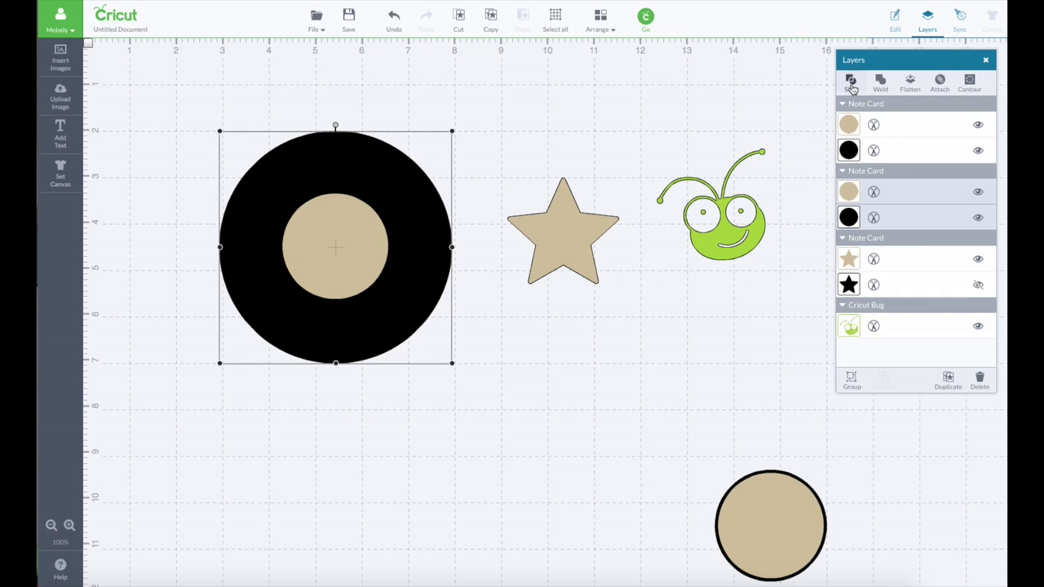
click(850, 85)
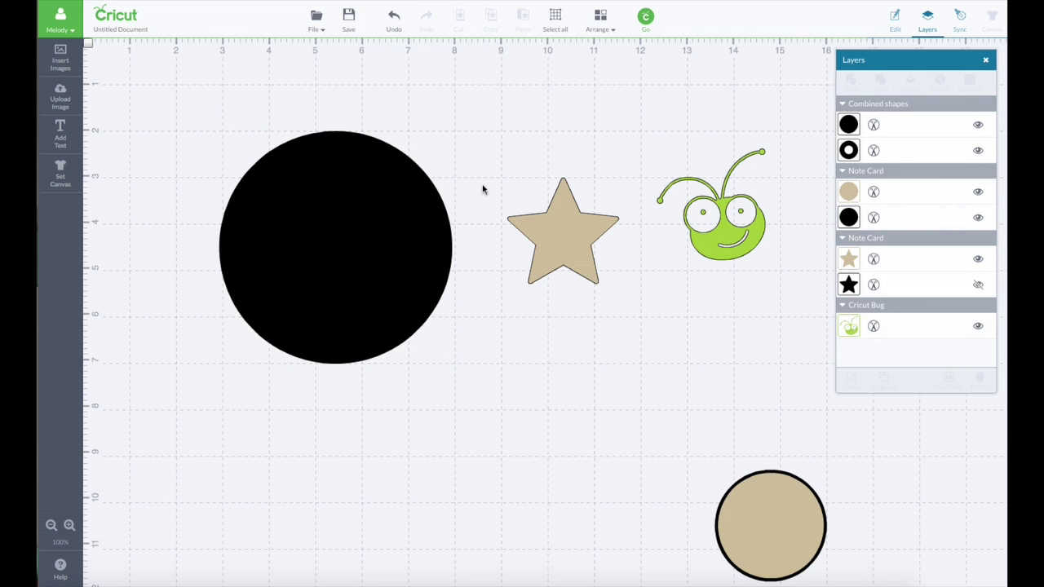
drag(344, 250, 522, 147)
click(379, 184)
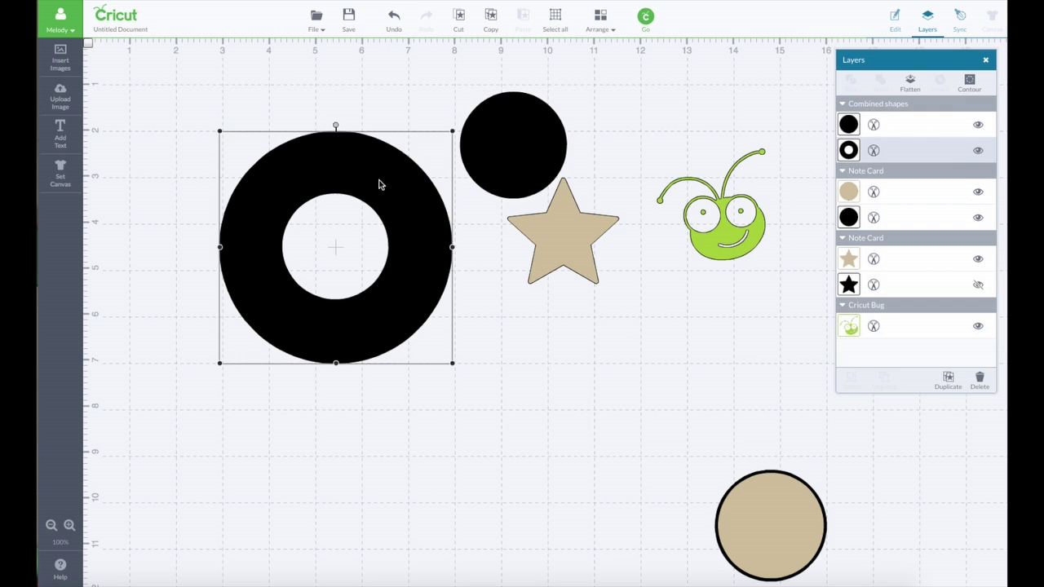
Recolour both the cut-out circle and the black ring to the pale yellow Honeysuckle.
click(848, 124)
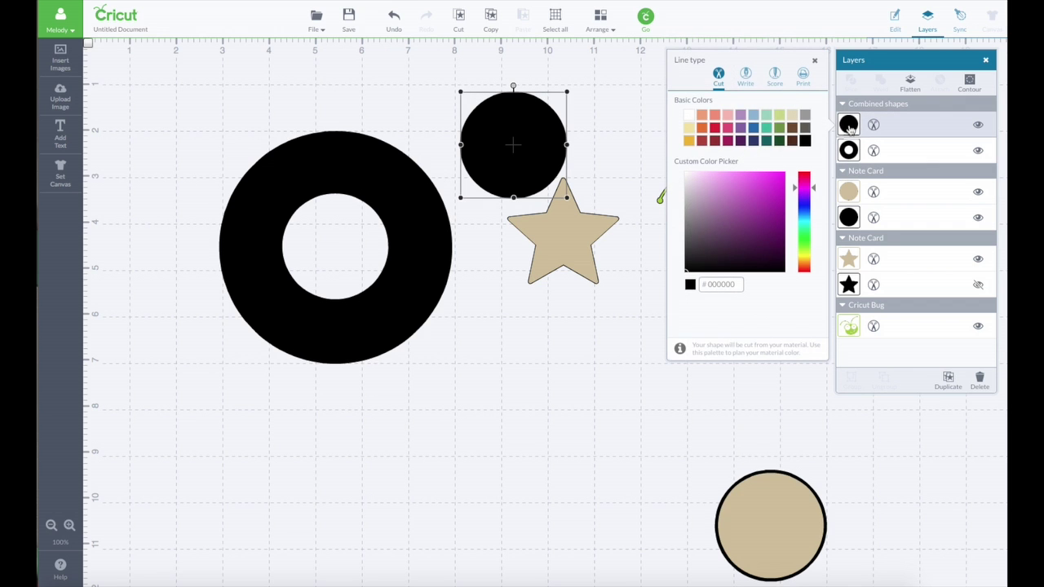
click(687, 128)
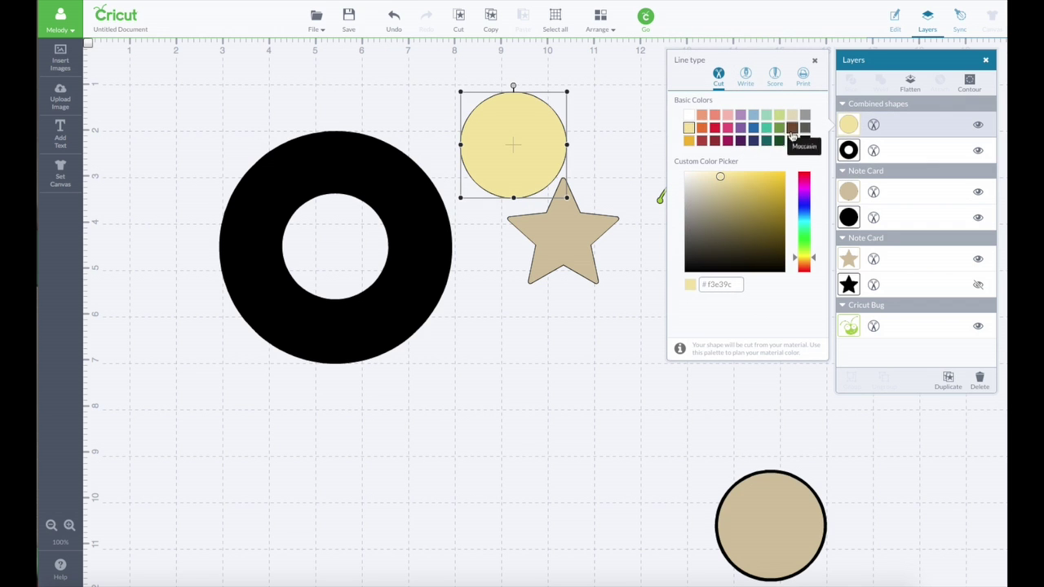
click(398, 181)
click(848, 150)
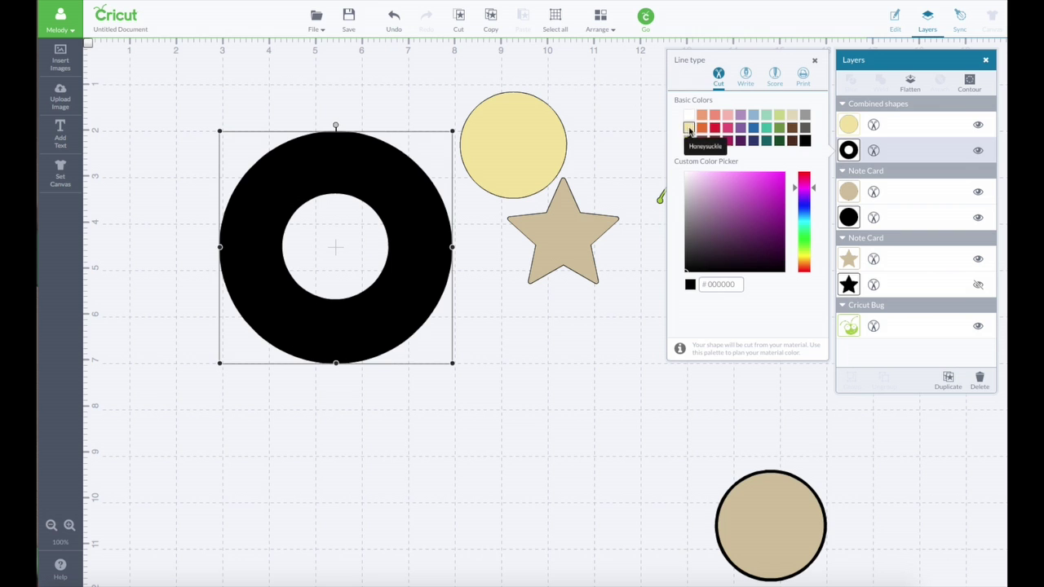
click(688, 128)
Duplicate the small yellow circle twice and gather the three circles below the Cricut Bug.
drag(514, 127, 631, 108)
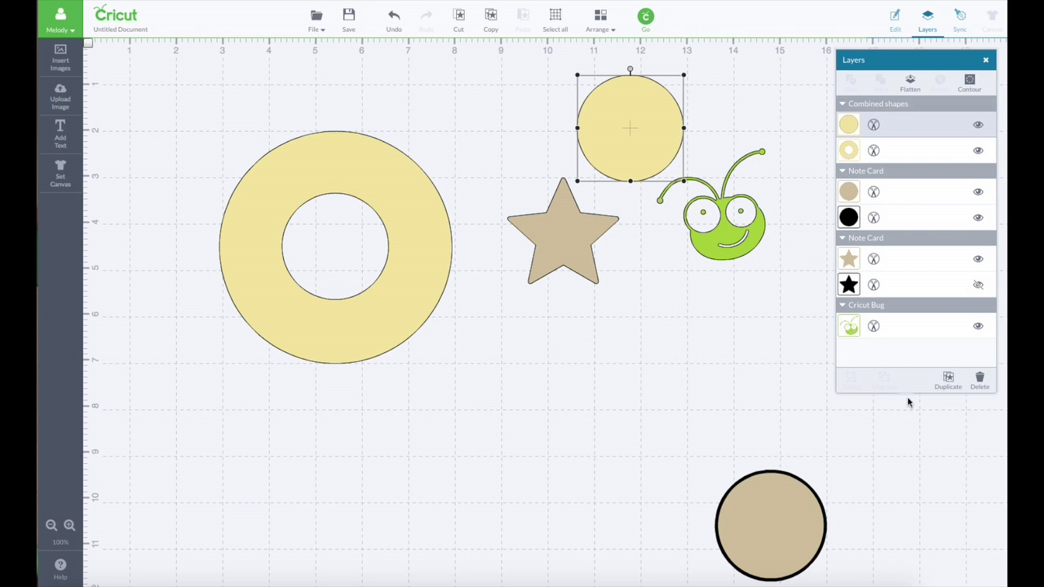
click(948, 379)
click(948, 379)
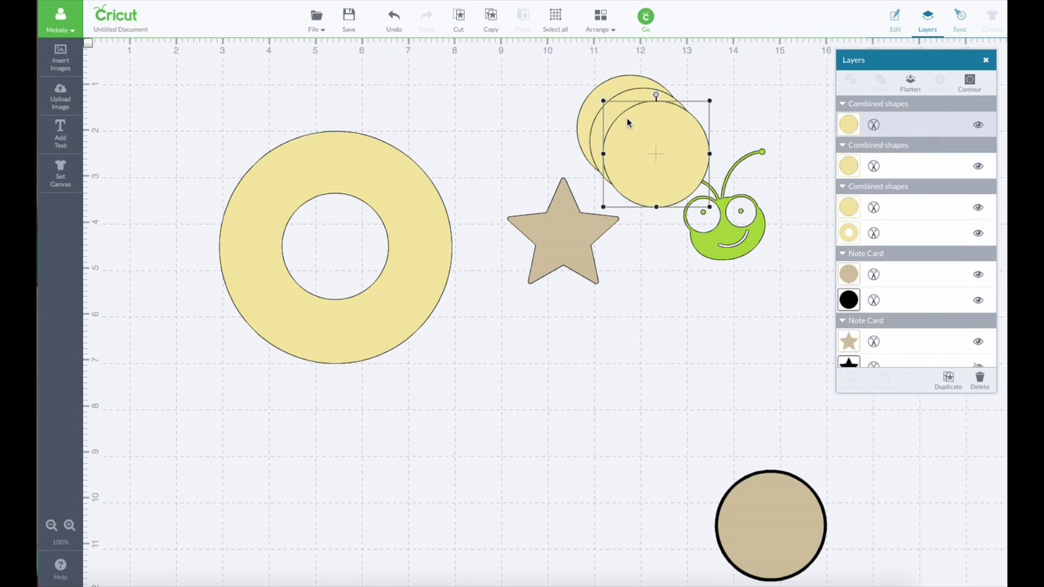
drag(626, 122, 712, 330)
drag(619, 100, 744, 298)
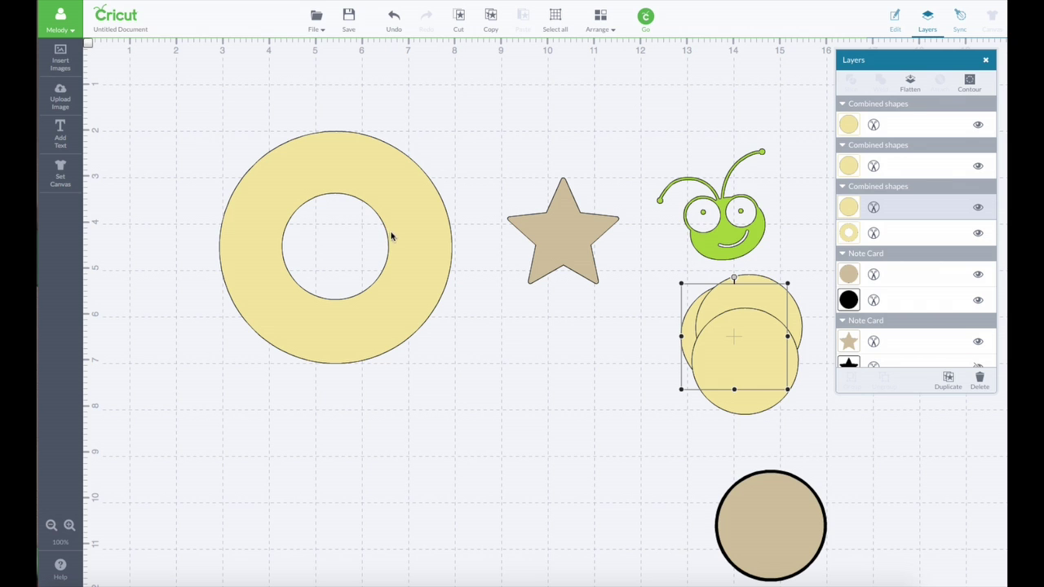
Place one small yellow circle over the ring's hole and recolour it light green (#c8d783).
drag(706, 363, 311, 225)
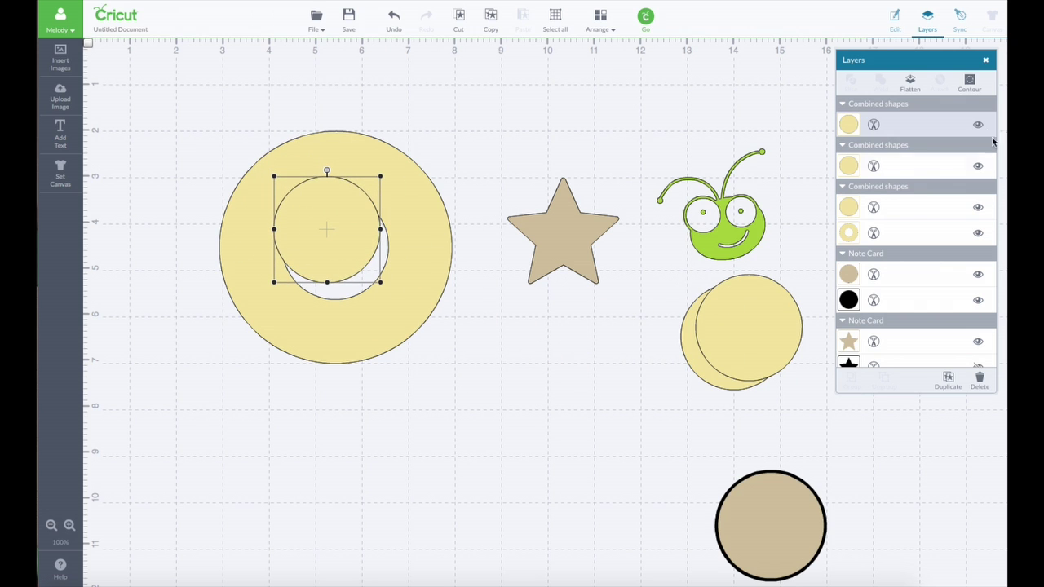
click(849, 124)
click(778, 114)
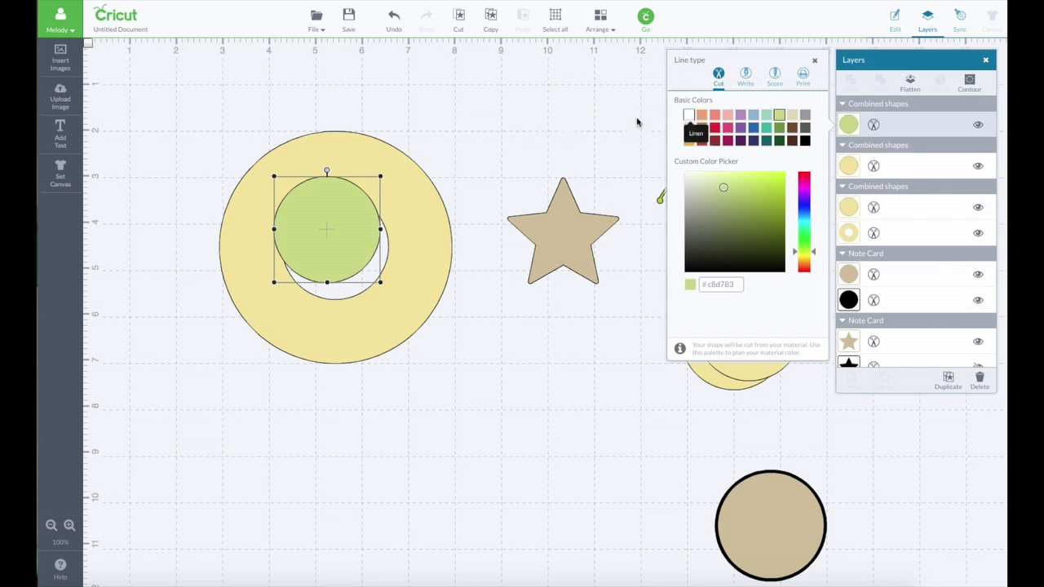
drag(334, 210, 339, 226)
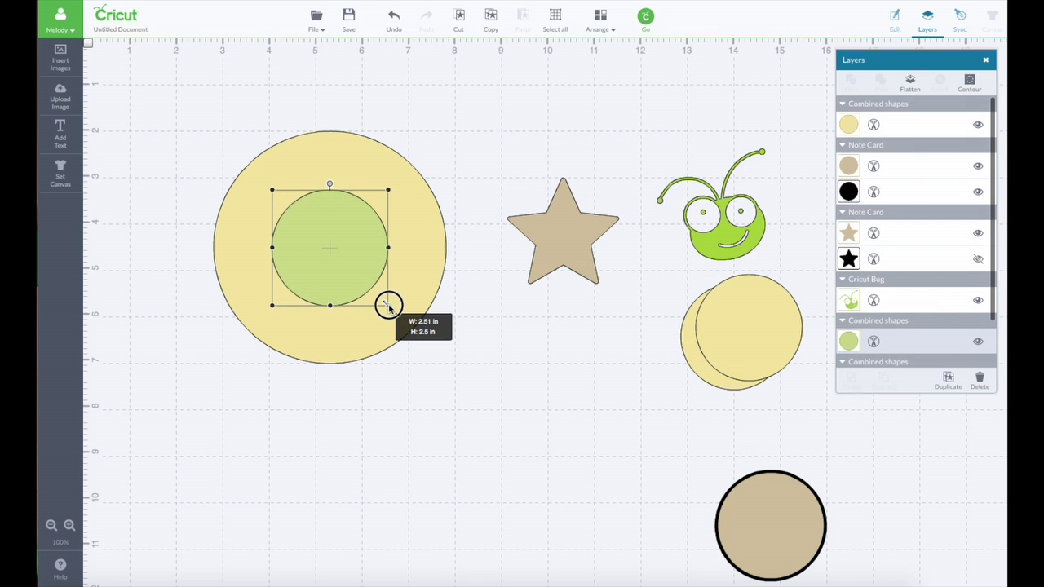
Enlarge the green circle to about 4.8 in wide, just inside the yellow ring's outer edge, and centre it on the ring.
drag(388, 305, 486, 403)
mouse_move(435, 352)
mouse_down()
mouse_move(381, 300)
mouse_move(442, 361)
mouse_up()
drag(378, 280, 377, 280)
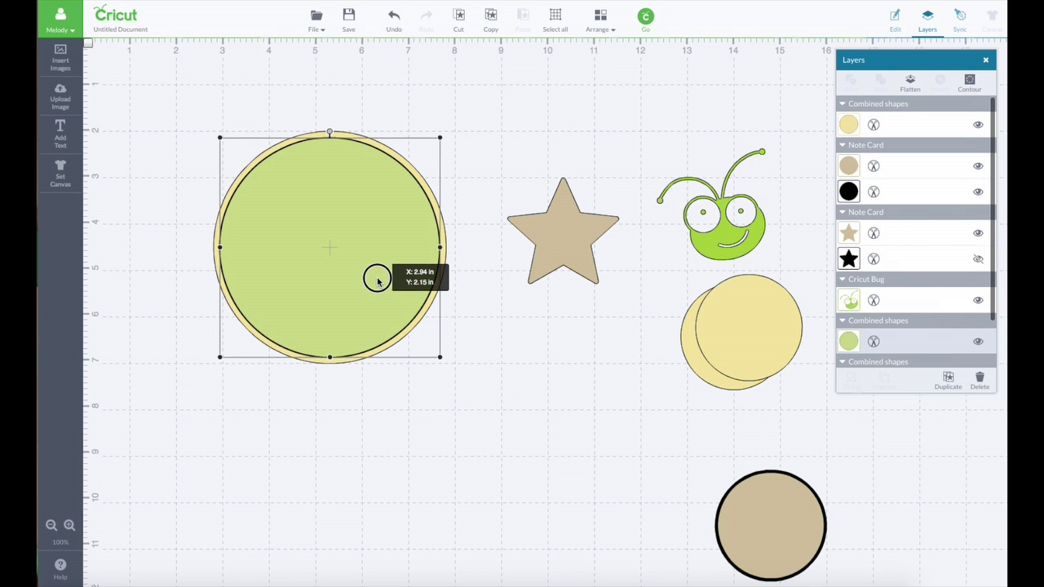
drag(378, 281, 378, 282)
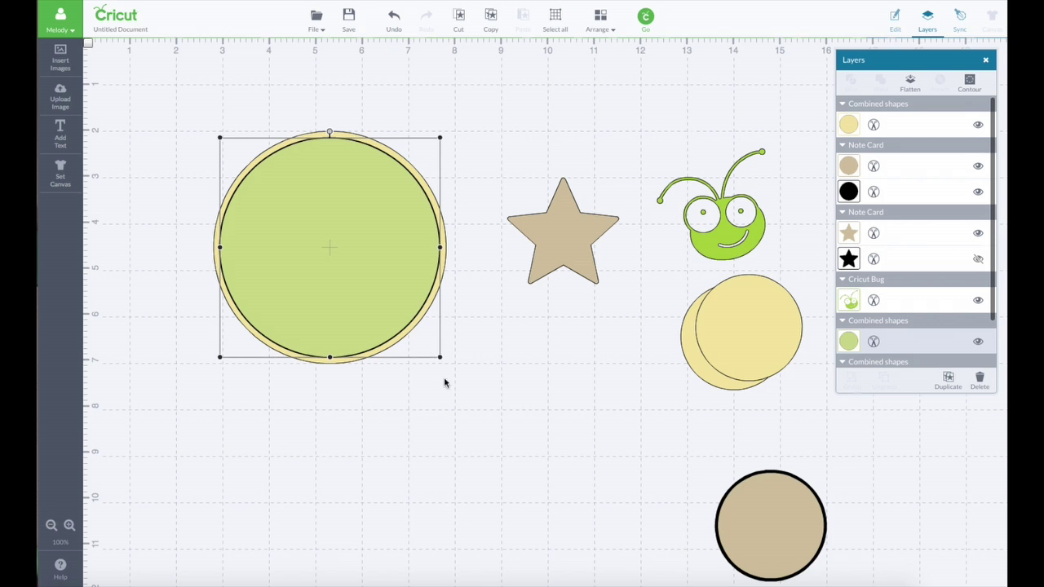
drag(440, 356, 444, 361)
drag(400, 320, 397, 316)
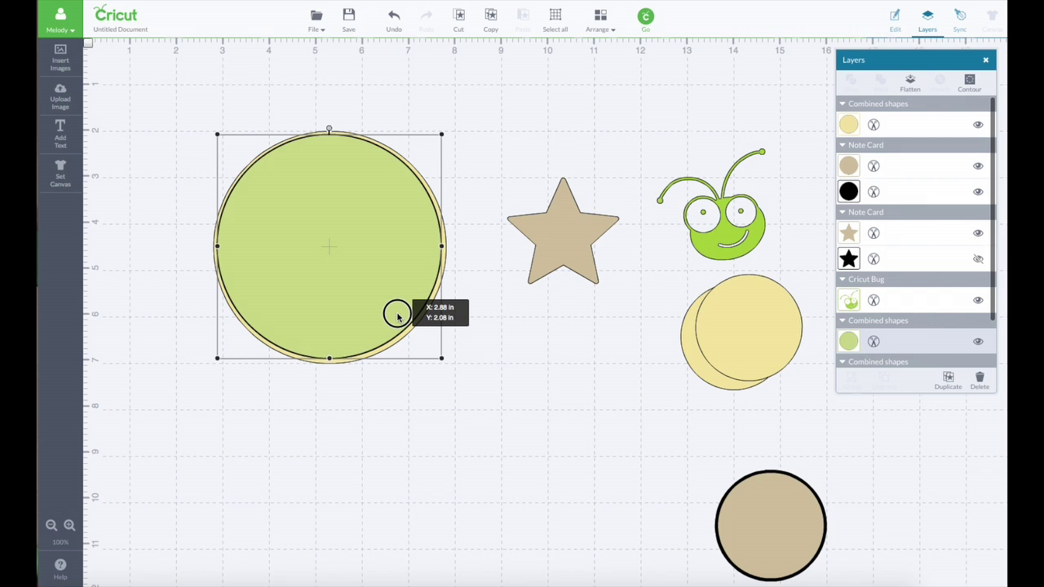
drag(397, 316, 398, 316)
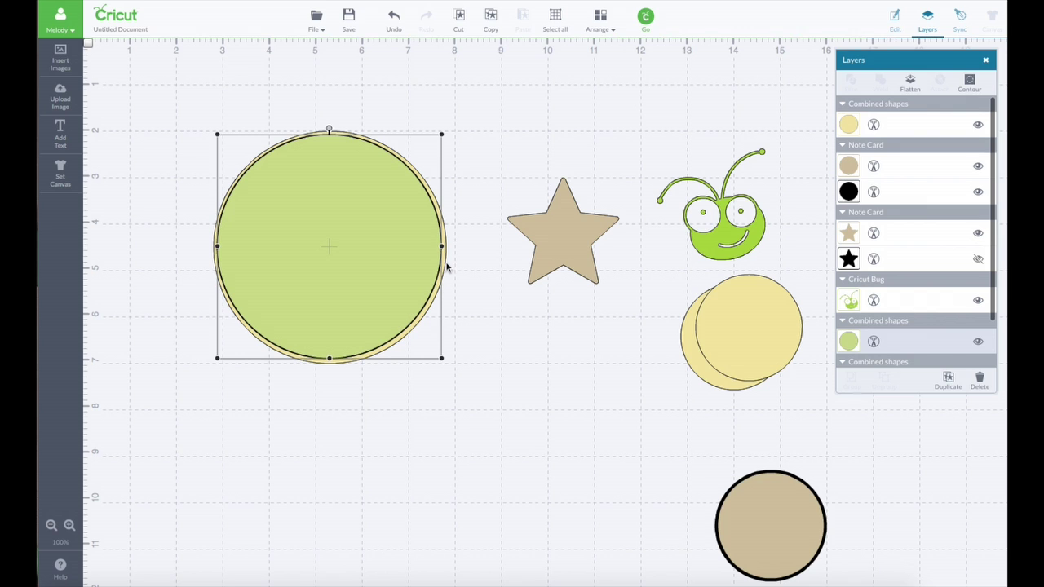
drag(349, 248, 349, 250)
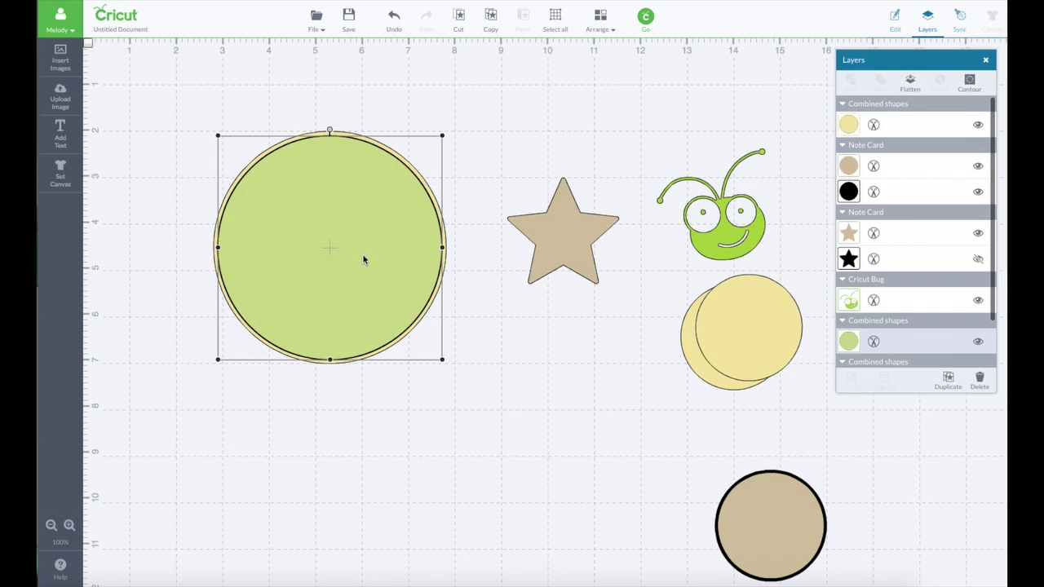
Slice the yellow ring with the green circle and move the resulting ring and thin rim off the small centre circle.
shift+click(337, 362)
click(852, 82)
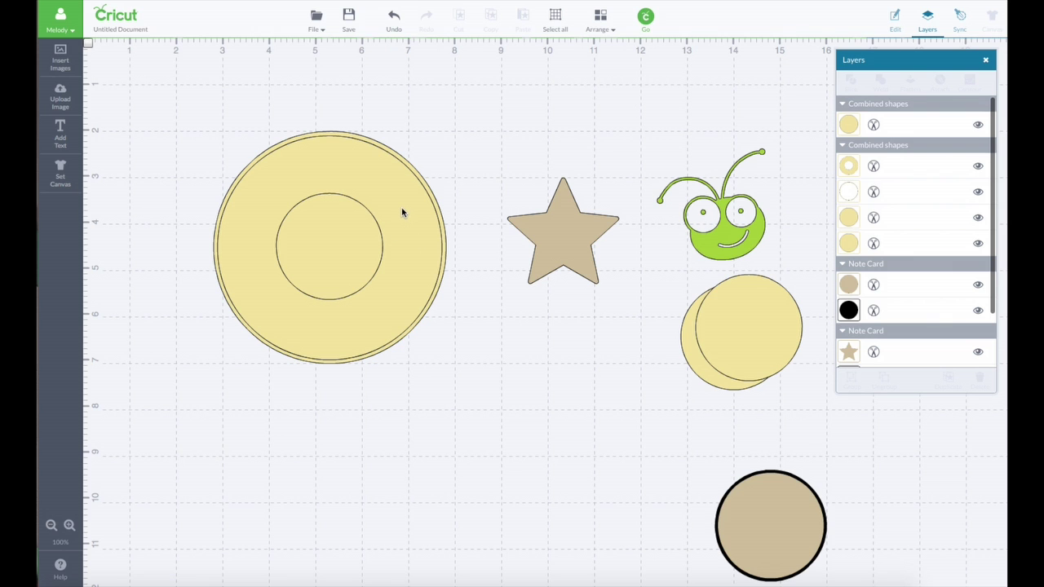
drag(420, 203, 511, 357)
click(351, 196)
mouse_move(351, 196)
mouse_down()
mouse_move(317, 184)
mouse_move(340, 197)
mouse_up()
drag(421, 194, 529, 374)
click(517, 379)
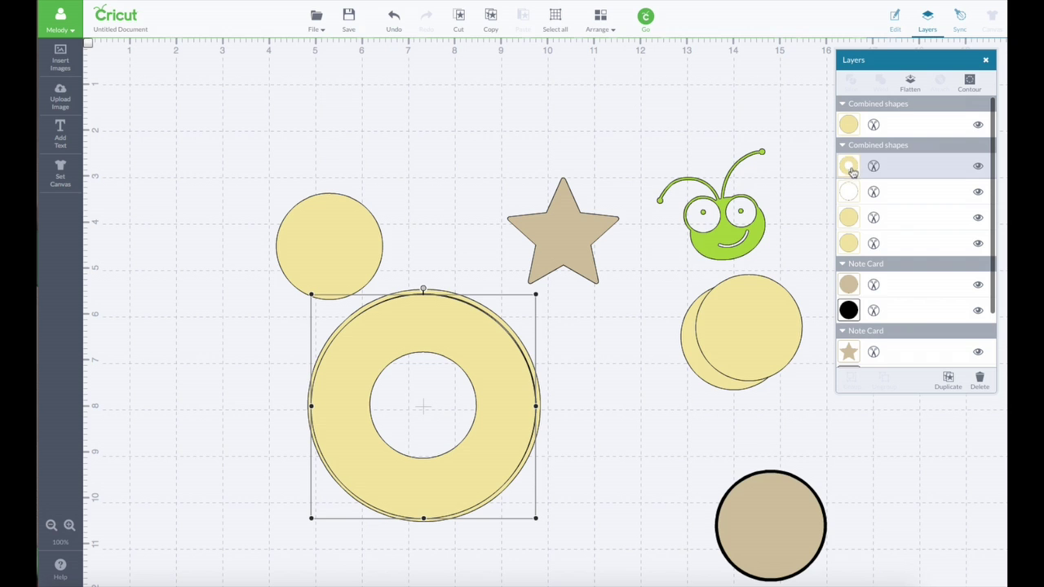
Recolour both the large yellow ring and the thin rim around it medium green (#6e933d).
click(851, 168)
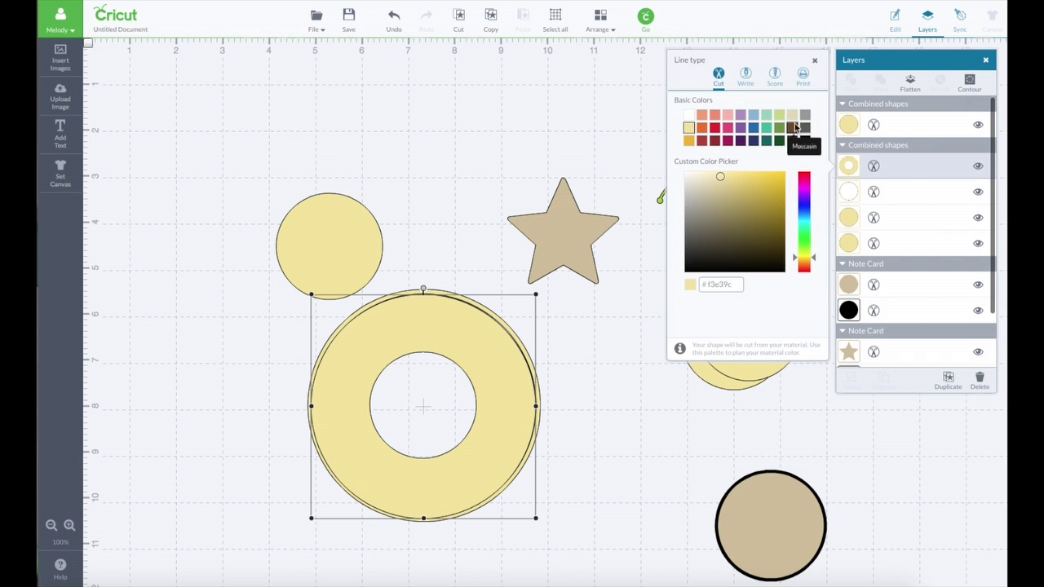
click(778, 129)
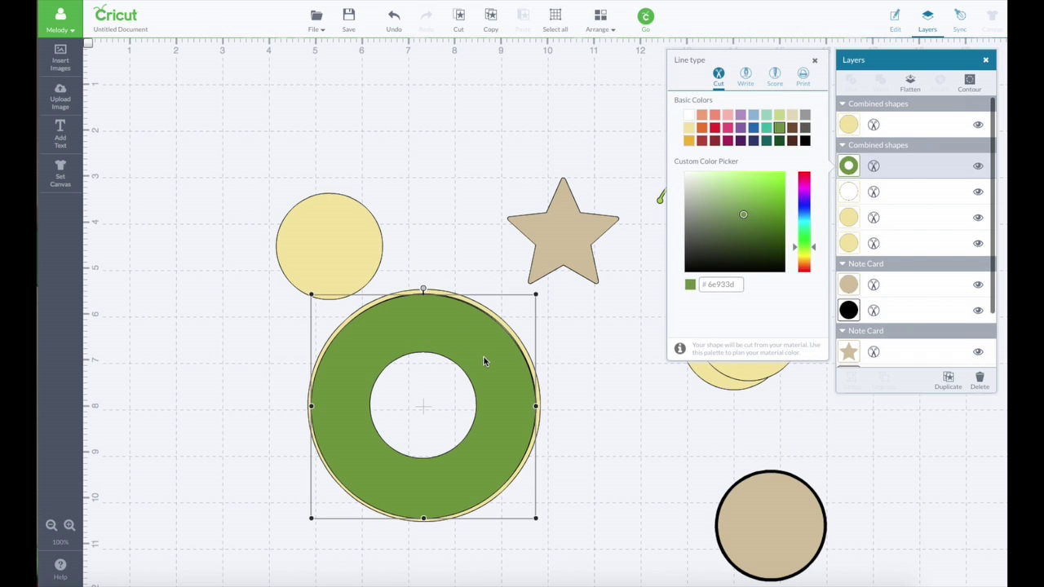
scroll(873, 253, down, 2)
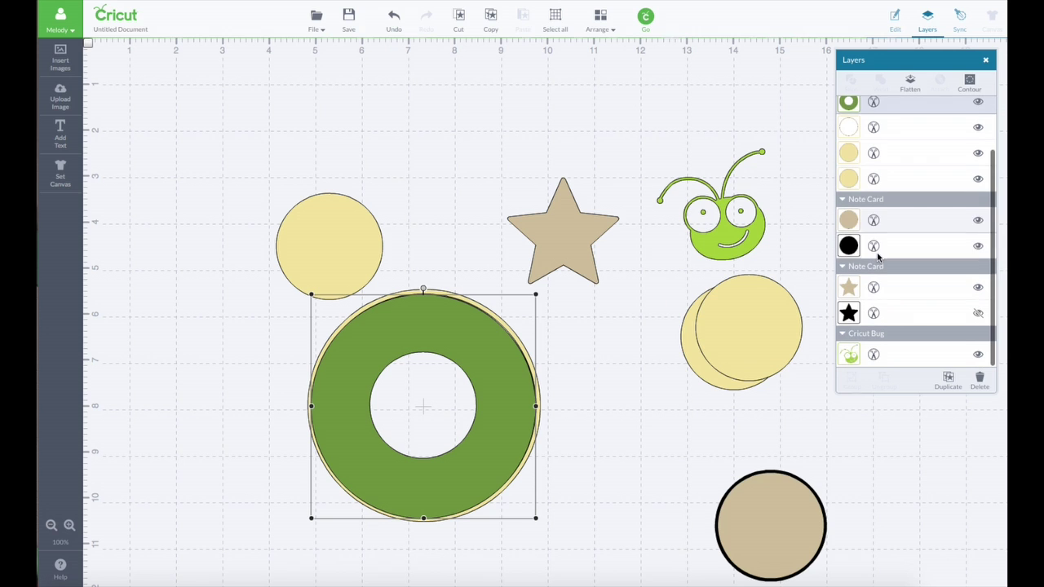
scroll(878, 265, up, 2)
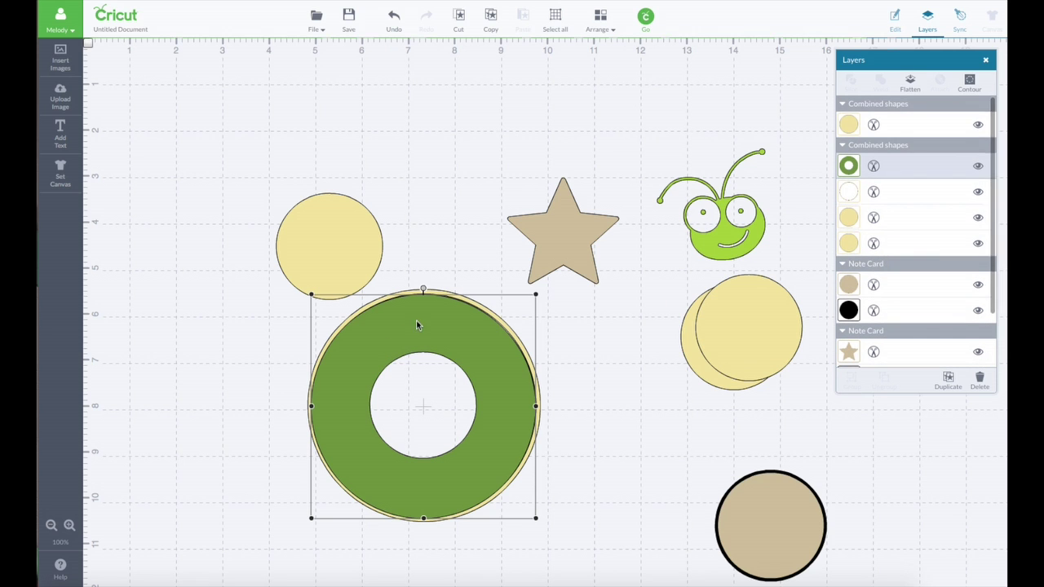
click(891, 195)
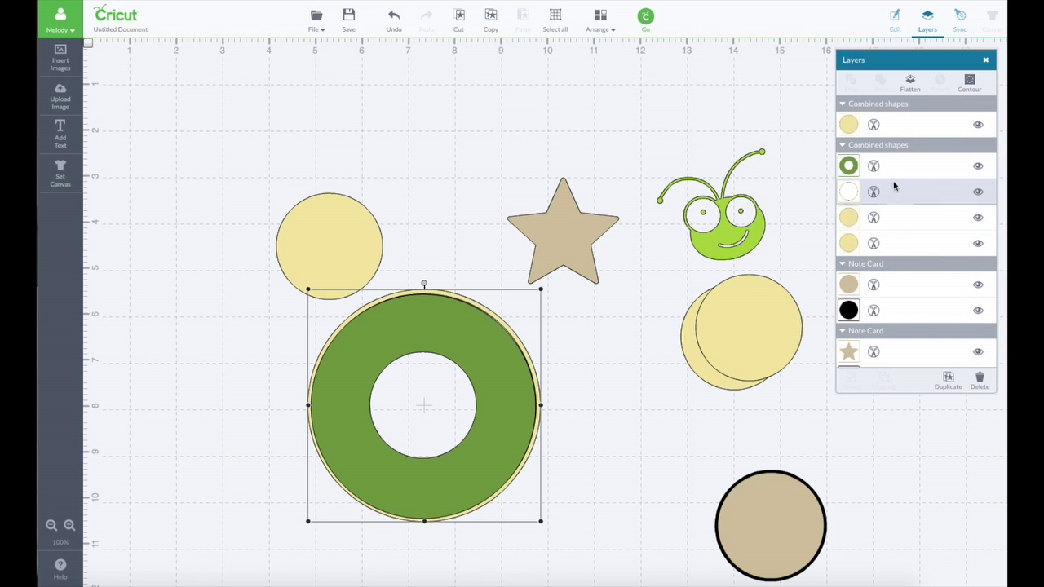
click(848, 190)
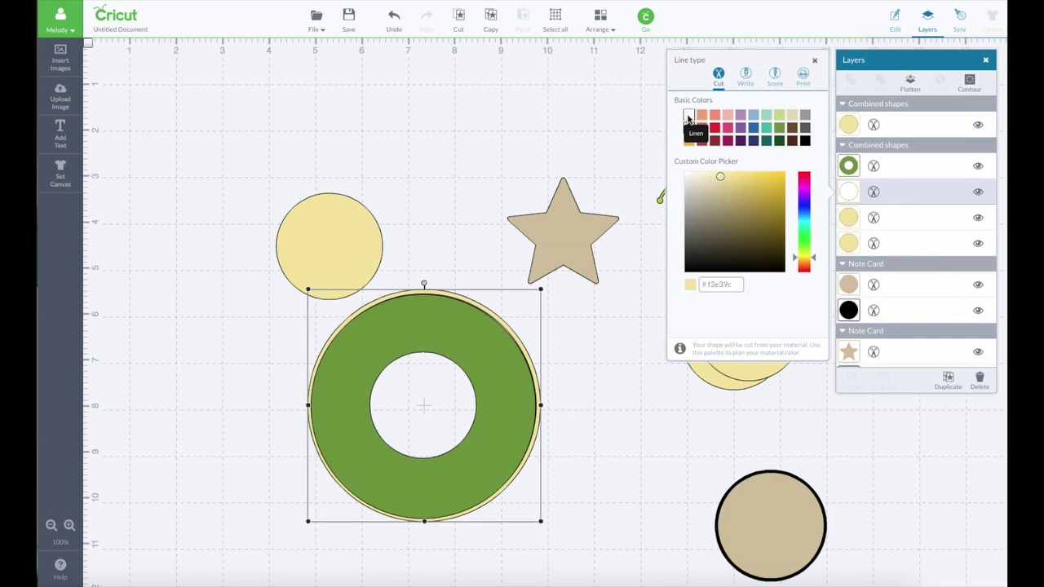
click(778, 127)
click(475, 310)
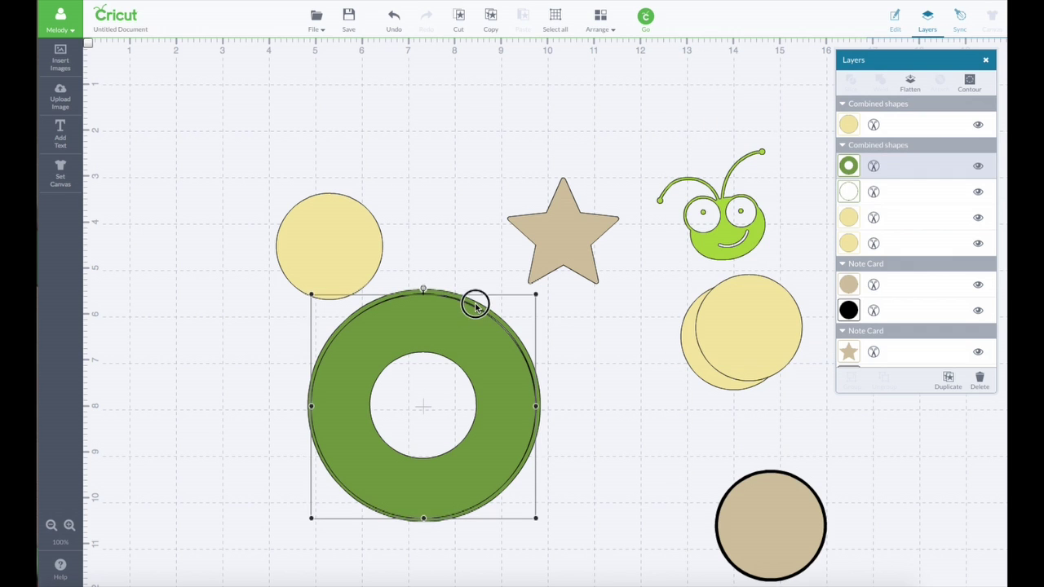
Enlarge the thin green rim to about 5.2 in wide and centre the green ring inside it.
click(437, 291)
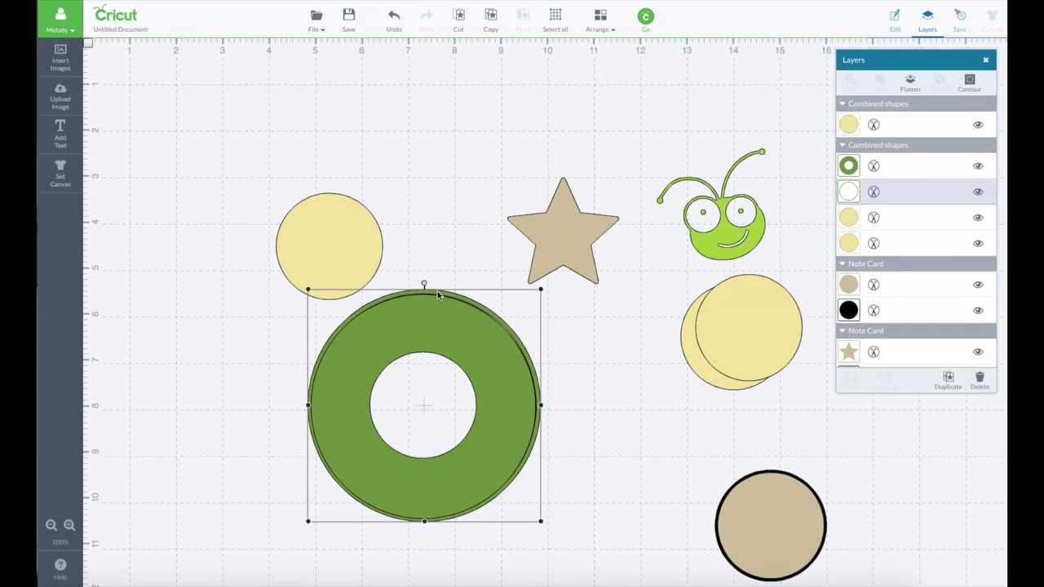
drag(540, 520, 552, 530)
drag(521, 484, 529, 489)
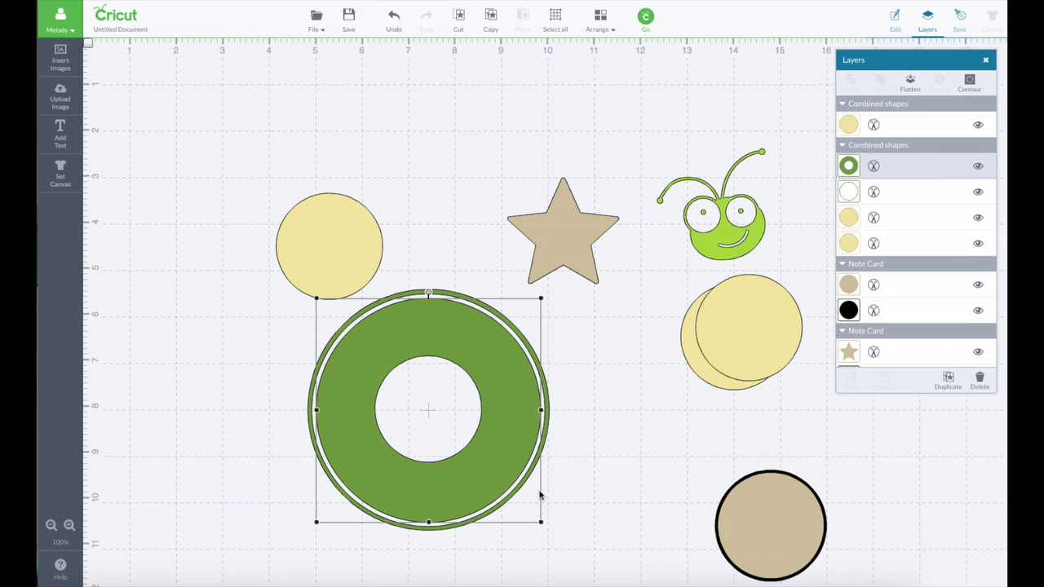
click(636, 419)
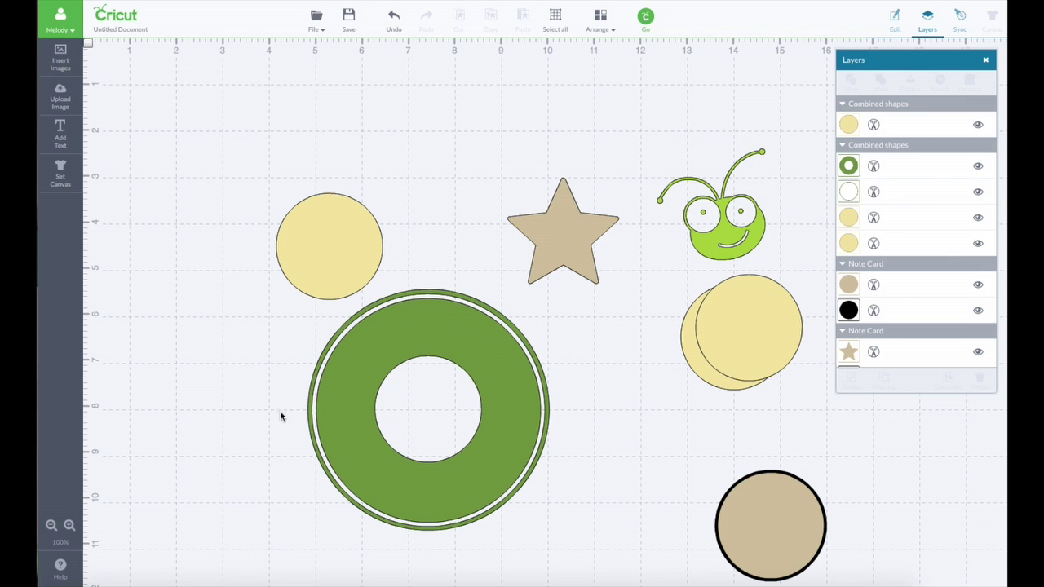
click(524, 482)
click(436, 526)
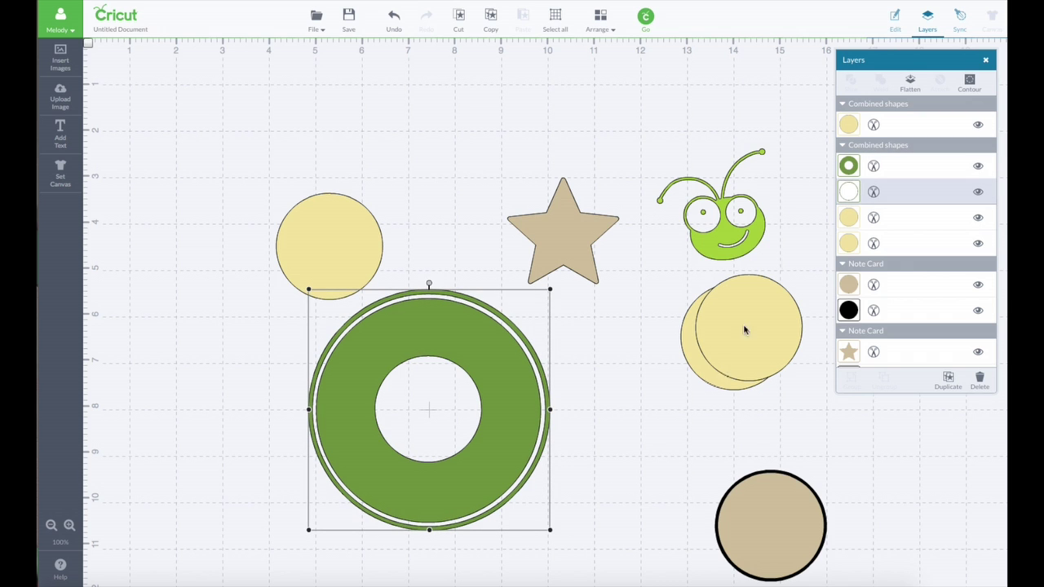
Recolour the thin rim white (#ffffff), shrink it to about 4.9 in wide and bring it in front of the green ring.
click(873, 192)
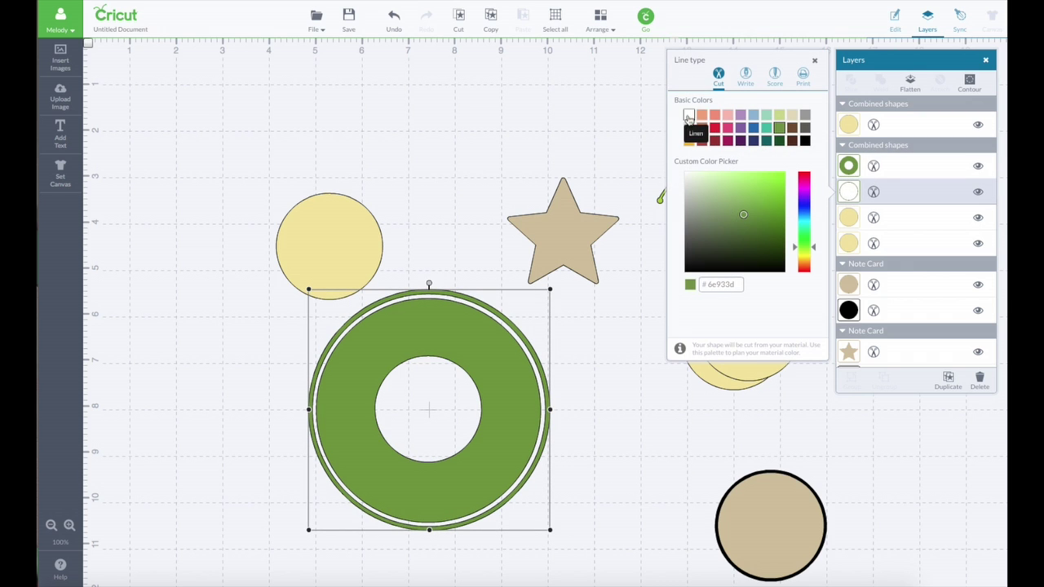
drag(548, 530, 538, 519)
click(600, 20)
click(631, 58)
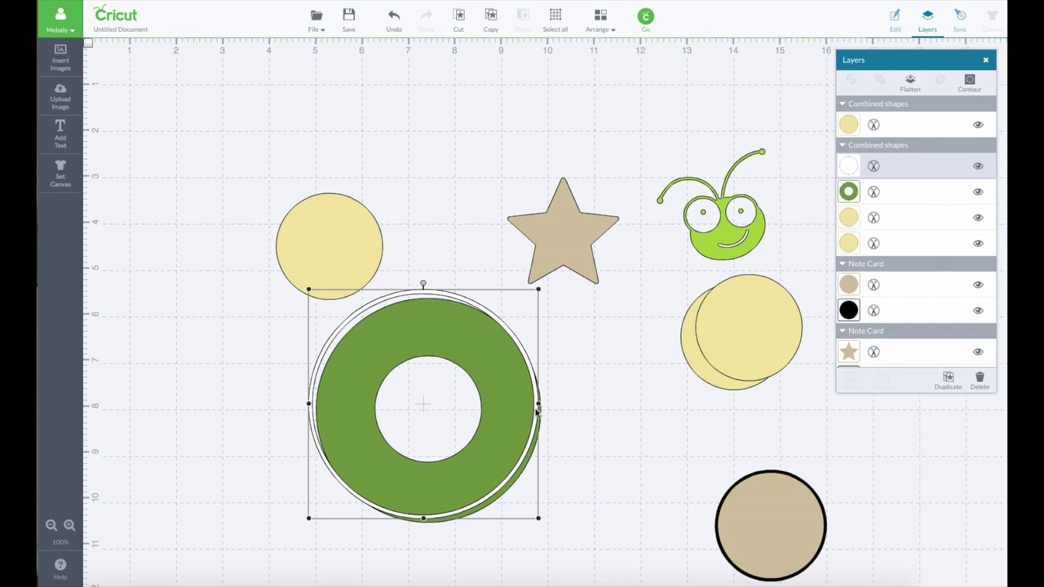
Shrink the white rim to about 4.7 in wide and centre it just inside the green ring's outer edge.
drag(536, 392, 539, 403)
drag(539, 531, 535, 523)
drag(532, 425, 538, 424)
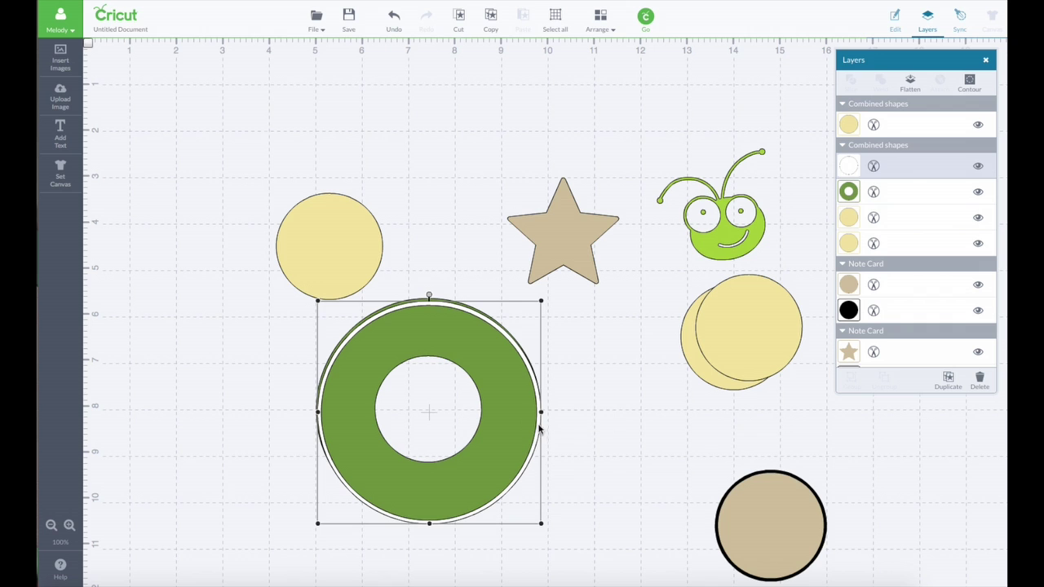
drag(541, 523, 537, 522)
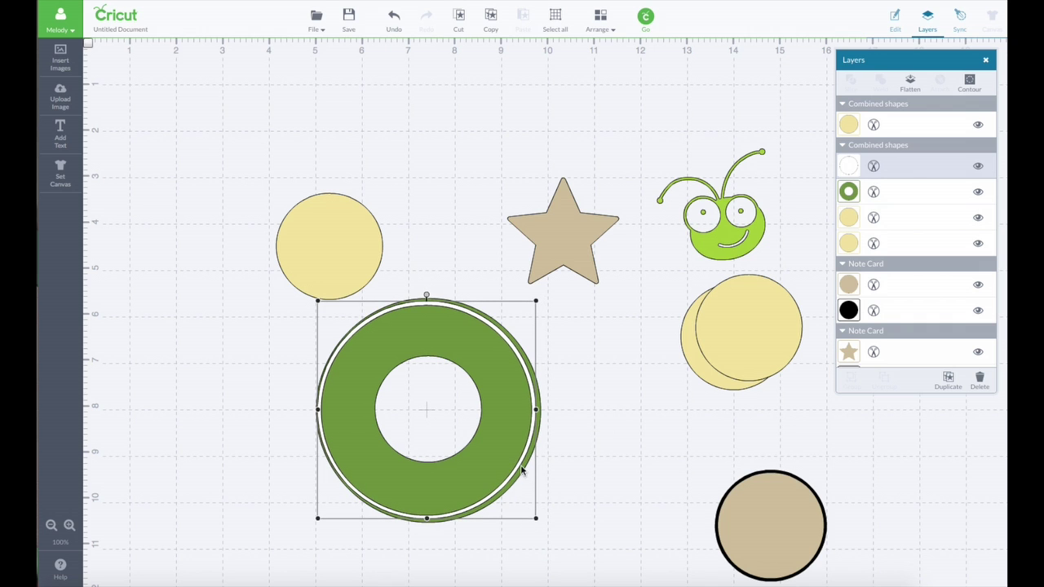
drag(518, 464, 522, 469)
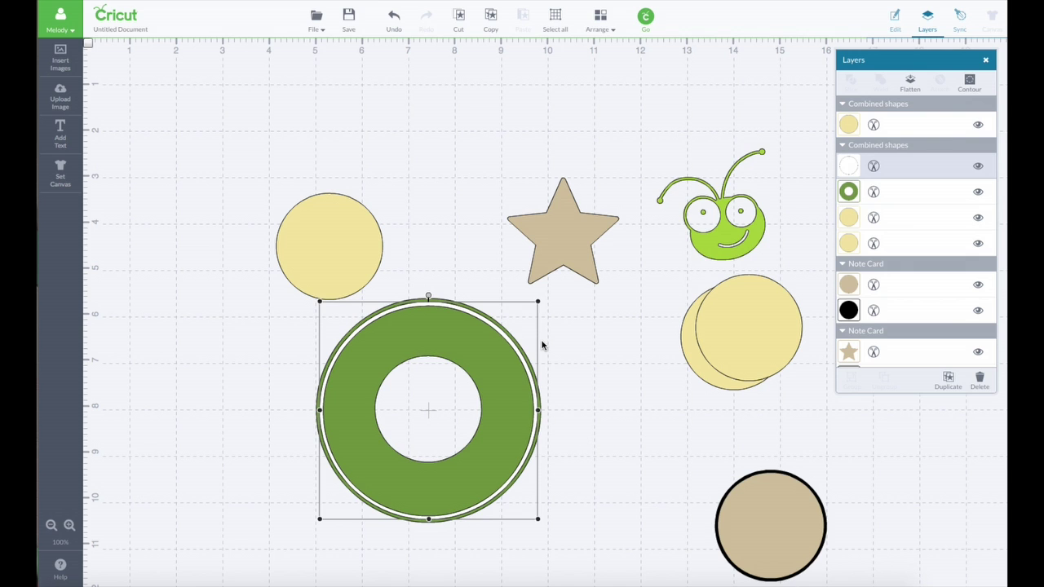
Duplicate the white rim, shrink the copy to about 2.5 in wide around the ring's hole, and set it aside beside the green ring.
click(848, 165)
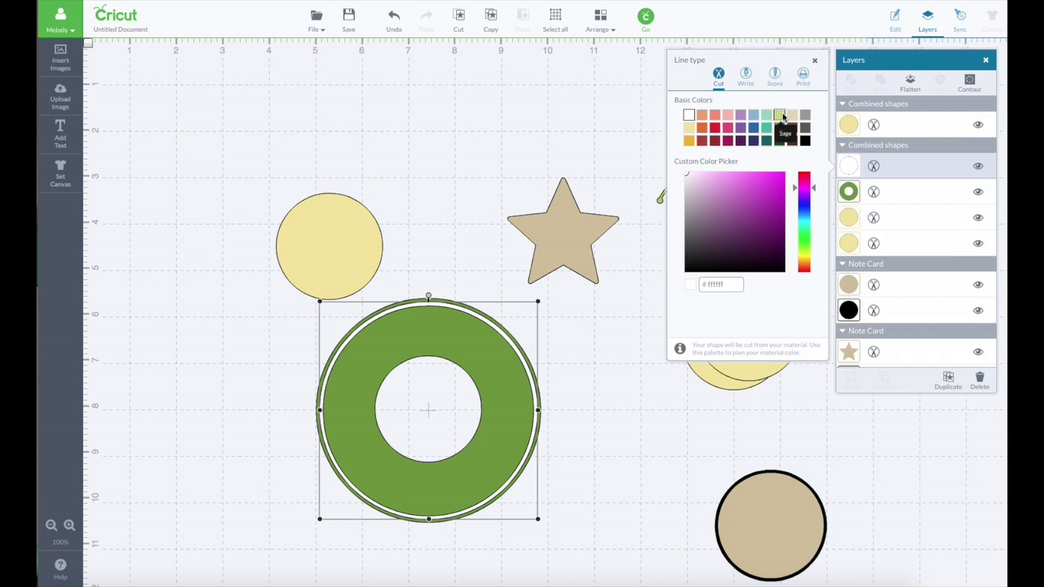
click(946, 384)
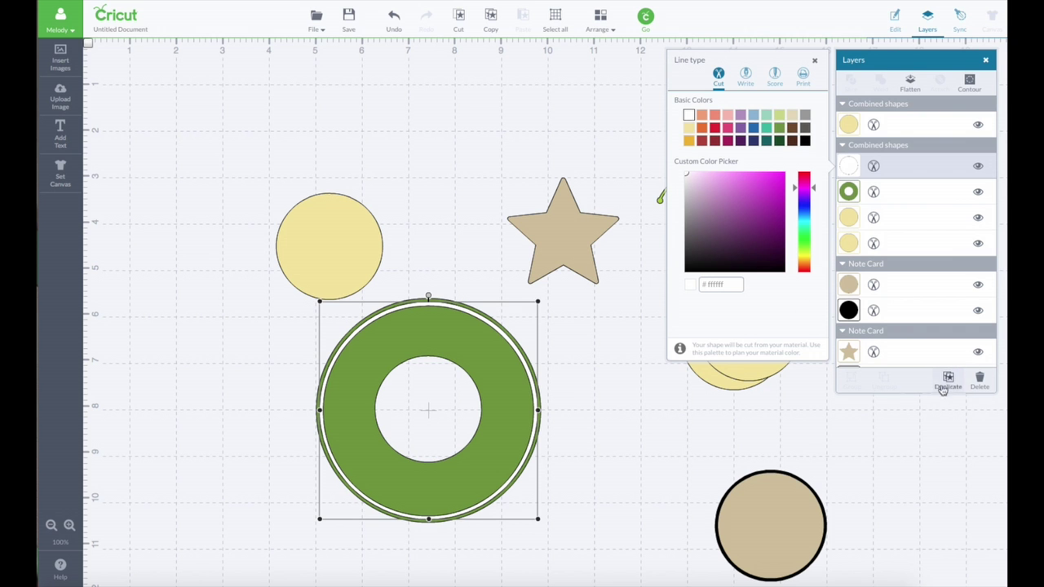
drag(534, 411, 522, 397)
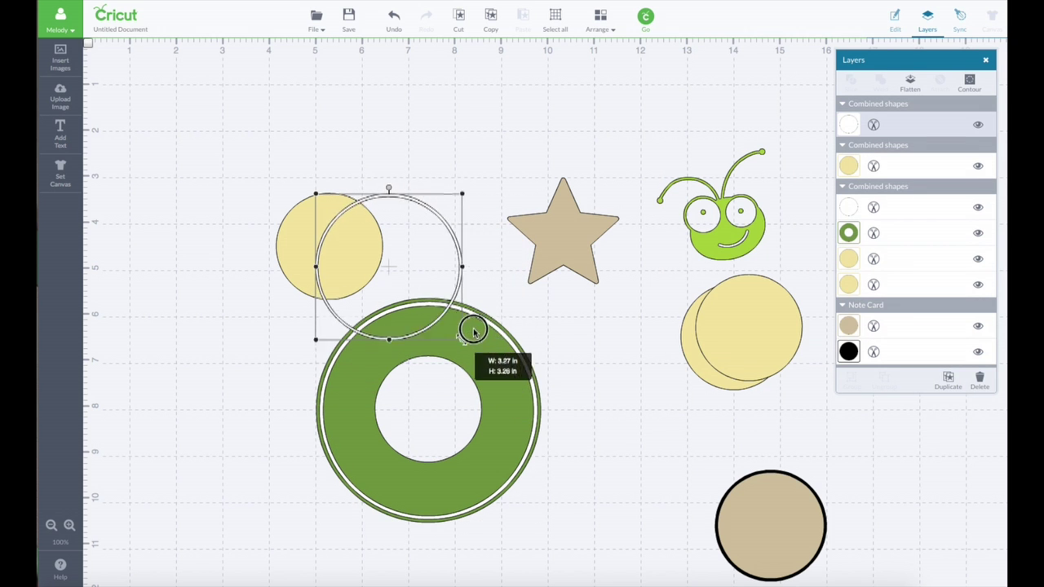
drag(473, 331, 405, 283)
drag(386, 242, 451, 408)
mouse_move(470, 453)
mouse_down()
mouse_move(482, 459)
mouse_move(466, 437)
mouse_move(488, 470)
mouse_move(463, 449)
mouse_move(489, 471)
mouse_move(471, 454)
mouse_up()
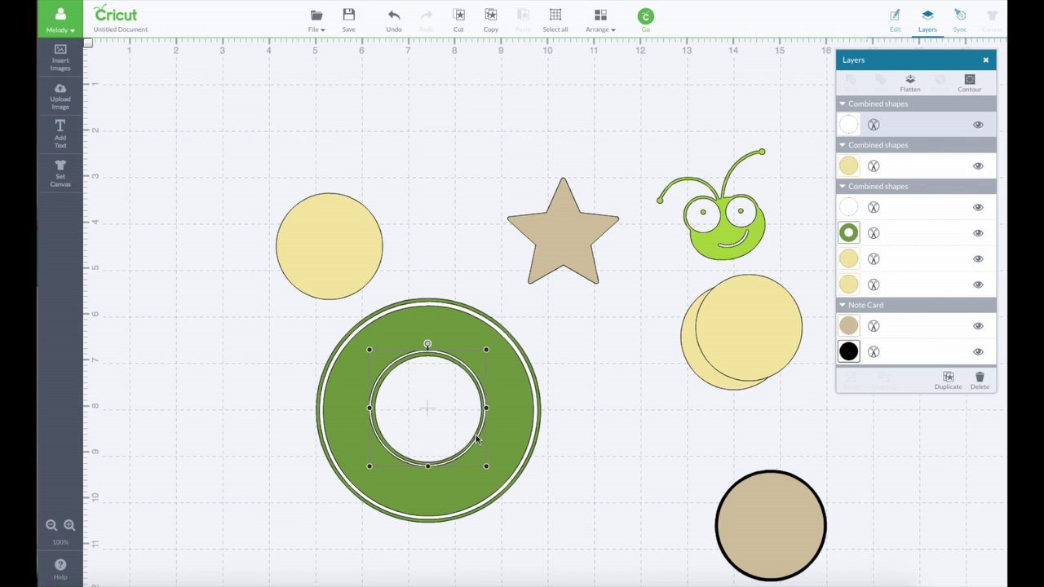
drag(481, 424, 675, 471)
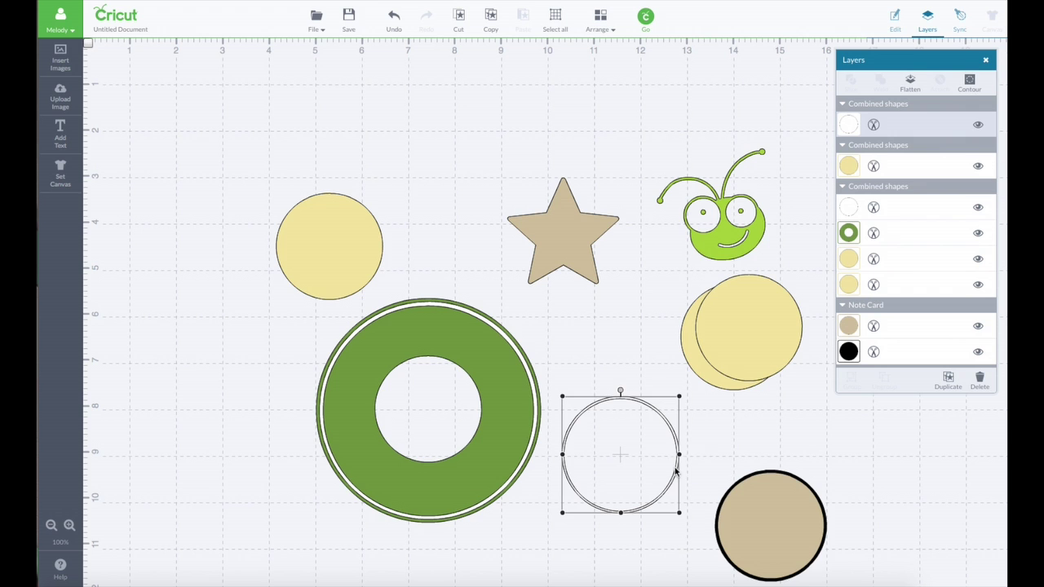
Place a spare yellow circle in front of the one above the green ring, shrink it to about 2.1 in wide and centre it.
drag(734, 318, 333, 242)
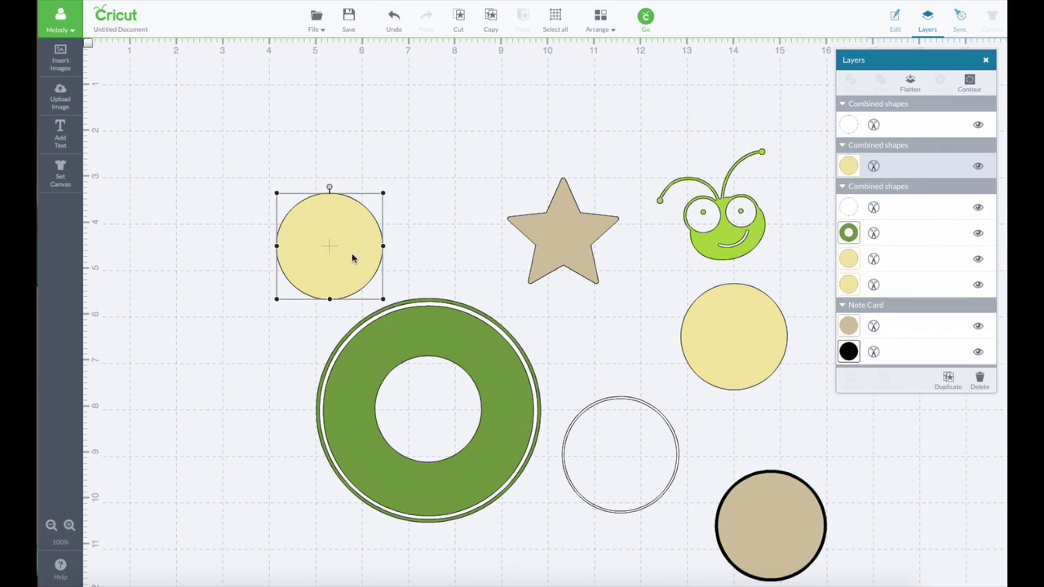
drag(384, 299, 374, 285)
click(600, 20)
click(635, 57)
drag(336, 225, 340, 228)
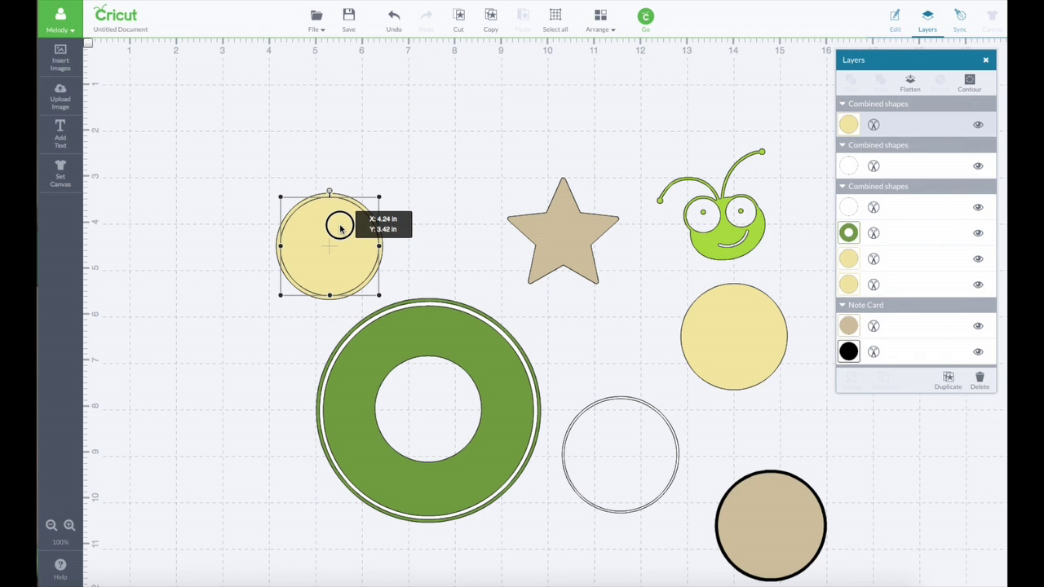
drag(340, 229, 340, 228)
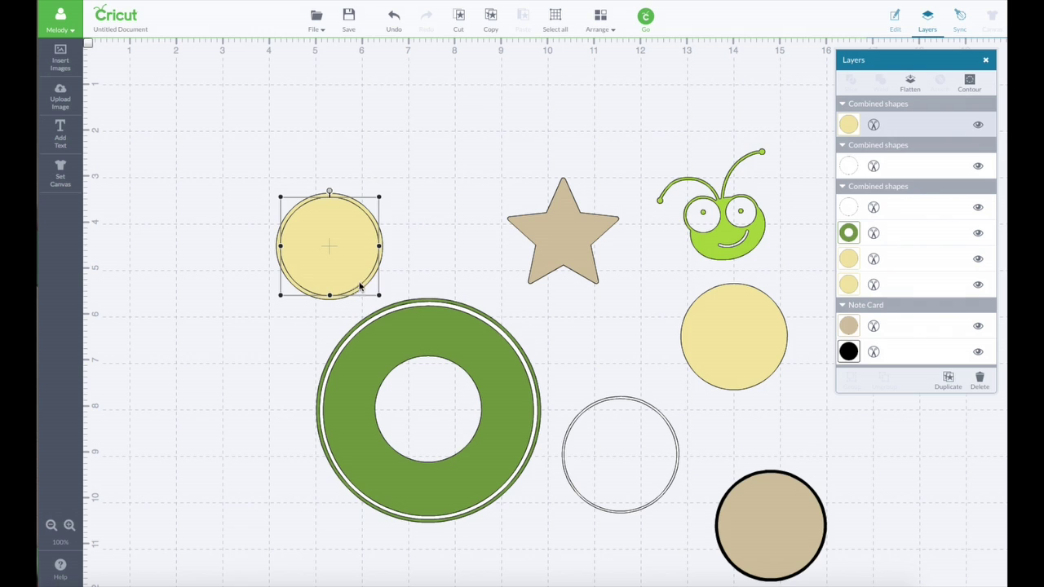
drag(378, 296, 380, 299)
drag(336, 252, 336, 252)
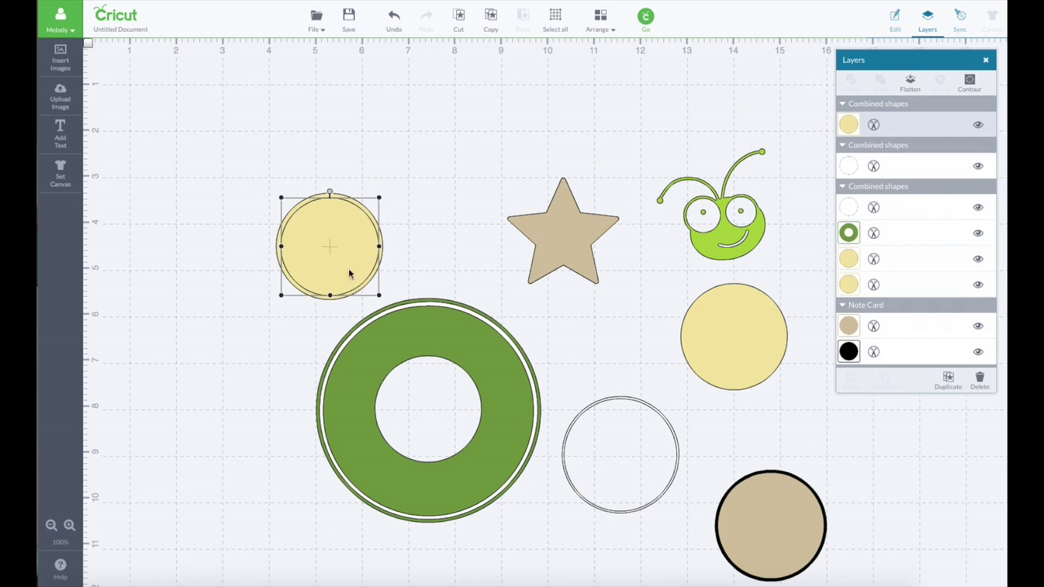
drag(378, 300, 377, 296)
drag(350, 258, 340, 254)
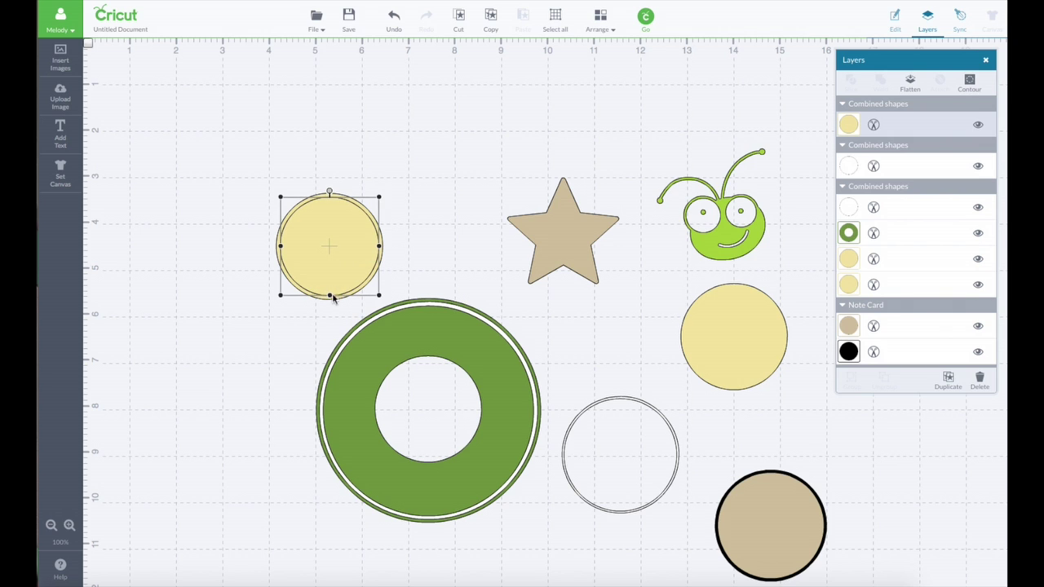
Slice the two stacked yellow circles and move the cut-out inner circle away from the remaining thin yellow ring.
shift+click(329, 302)
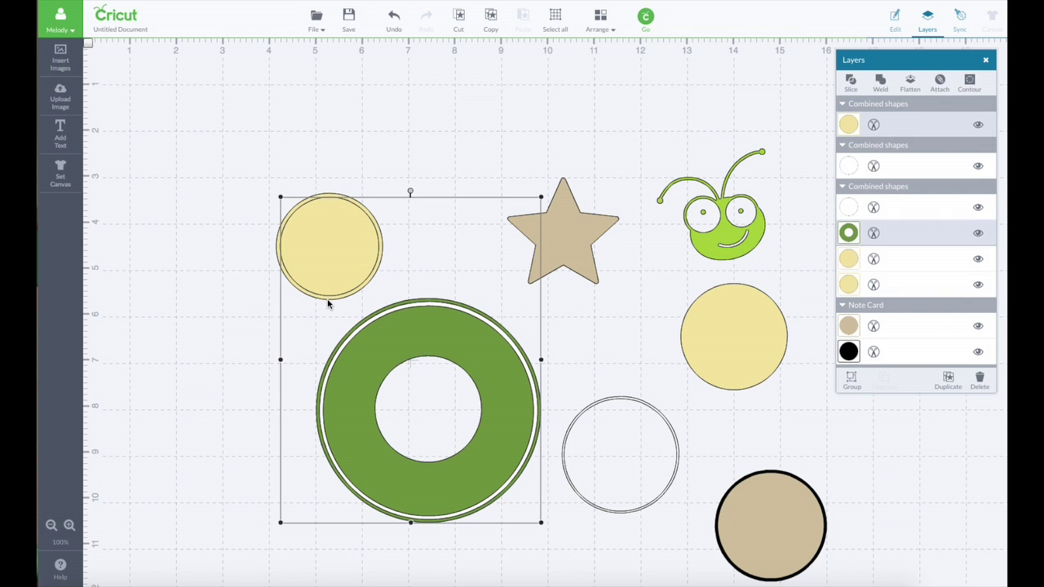
click(243, 280)
click(277, 249)
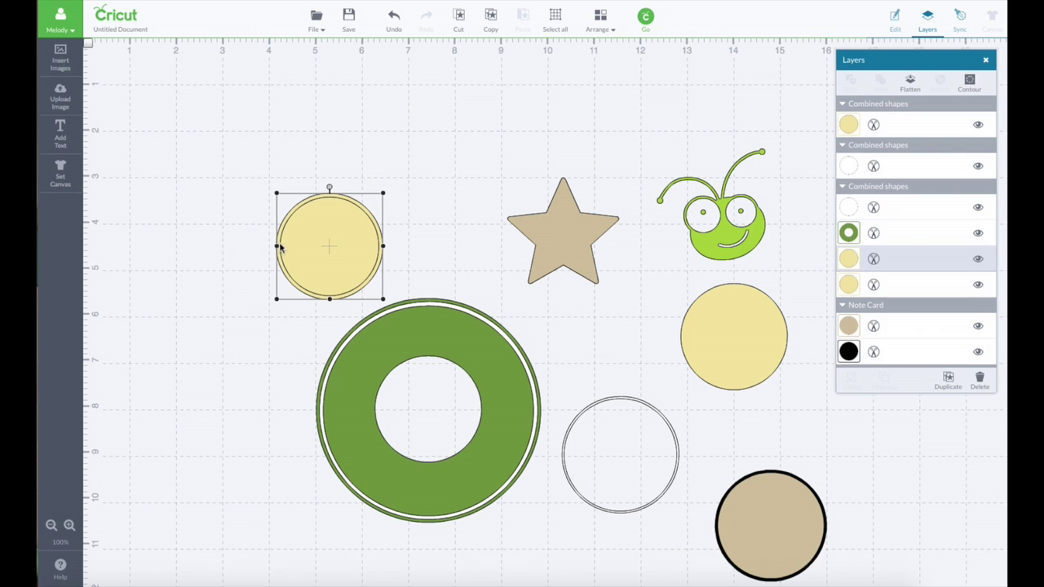
click(352, 231)
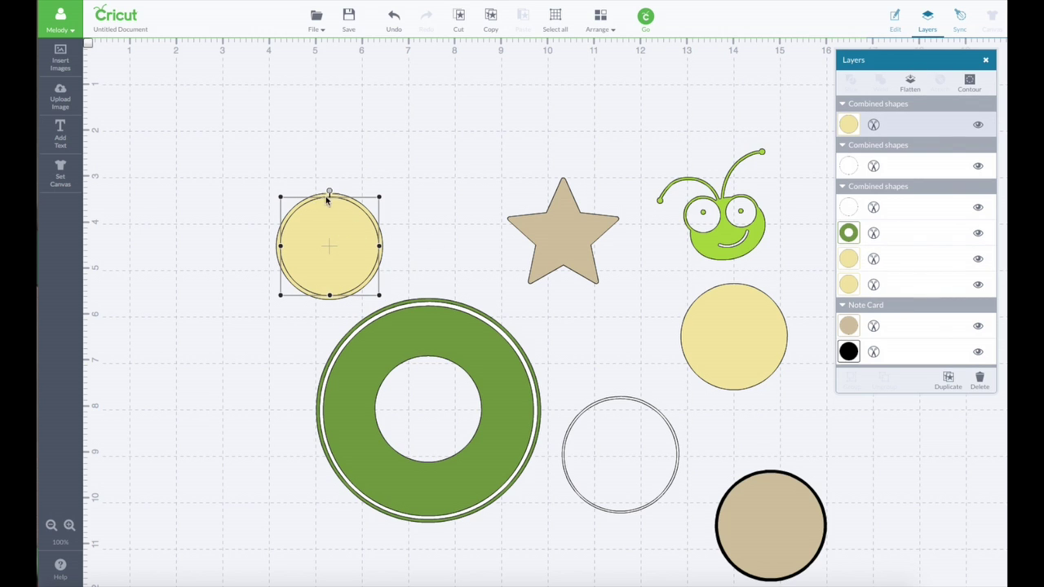
shift+click(325, 198)
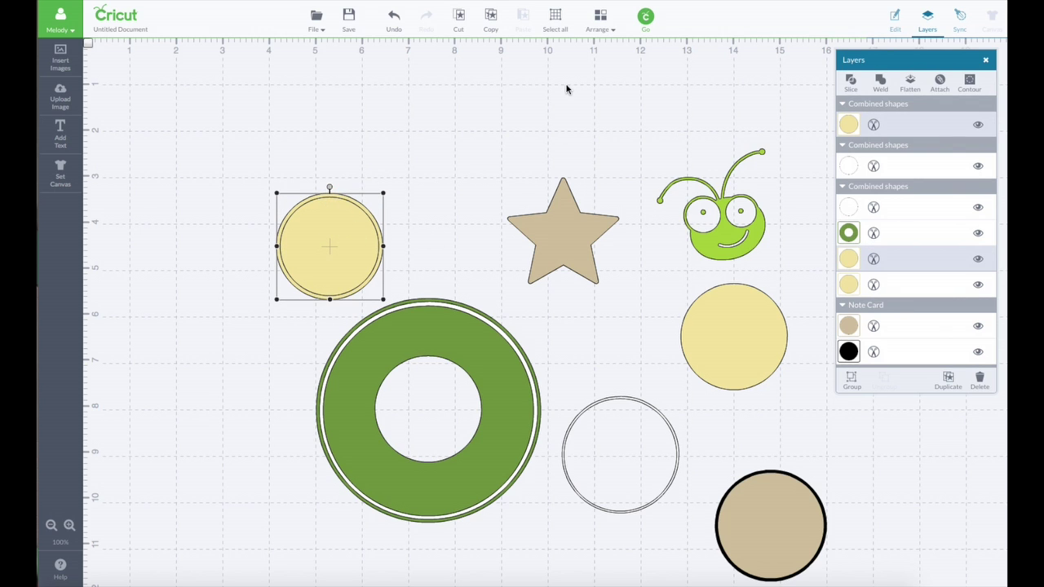
click(850, 82)
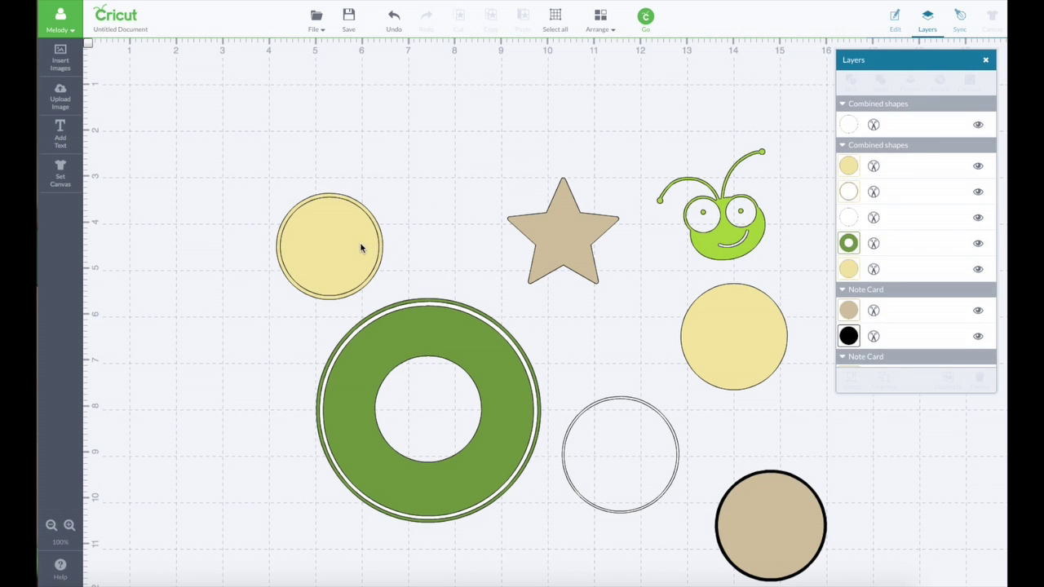
drag(345, 244, 483, 152)
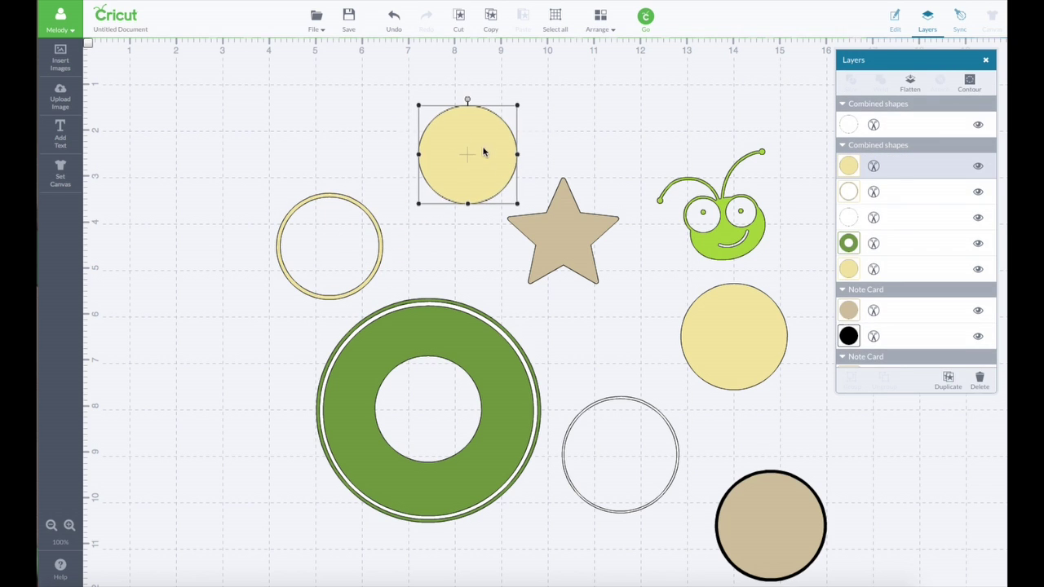
Recolour the thin yellow ring white (#ffffff).
click(380, 229)
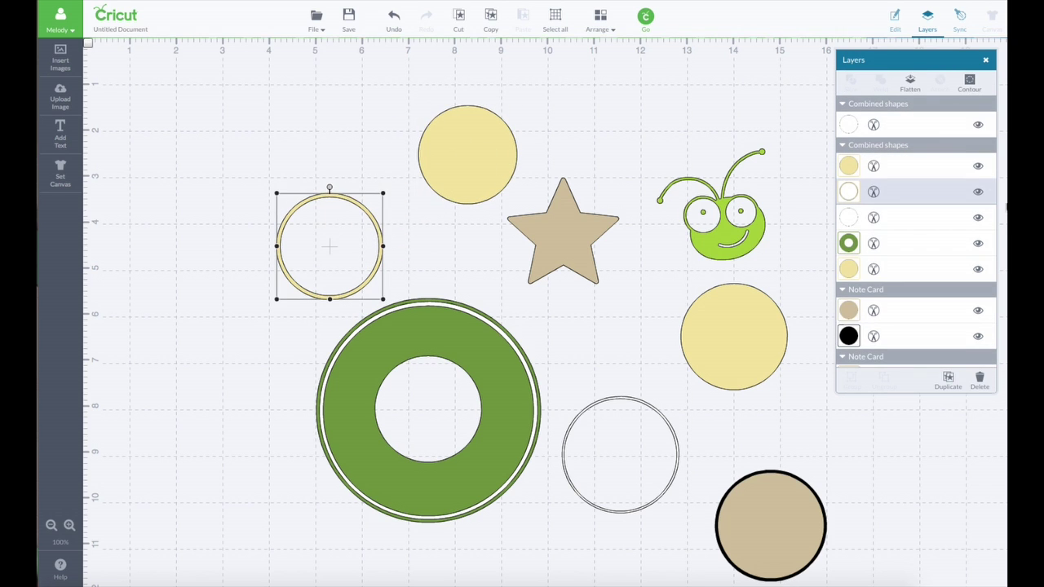
click(848, 191)
click(689, 115)
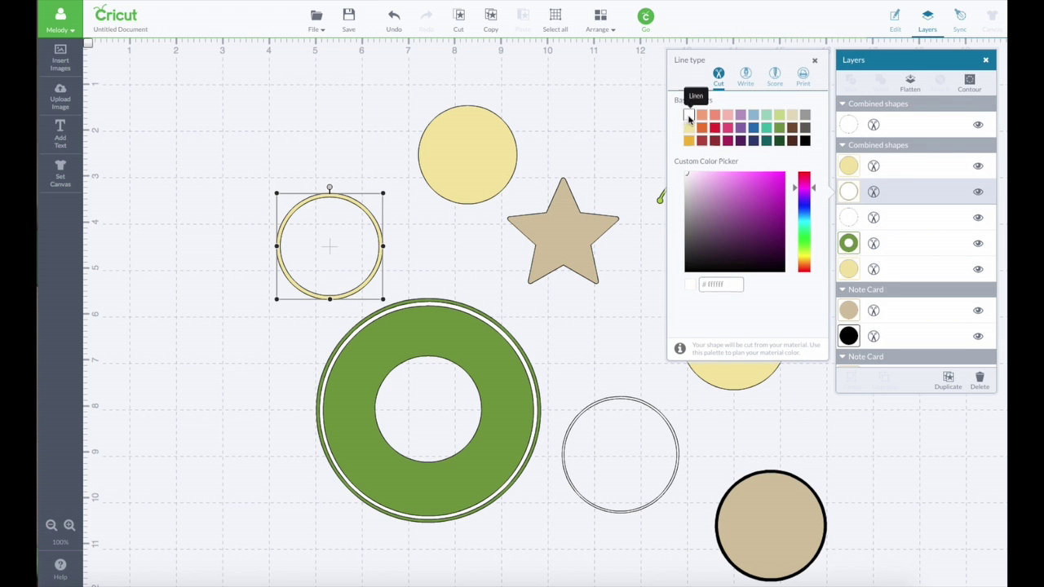
Move the thin white ring onto the green ring, enlarge it to about 2.6 in wide and centre it around the hole.
drag(333, 240, 432, 397)
drag(482, 463, 489, 469)
drag(448, 424, 438, 418)
drag(484, 463, 492, 469)
drag(447, 418, 441, 412)
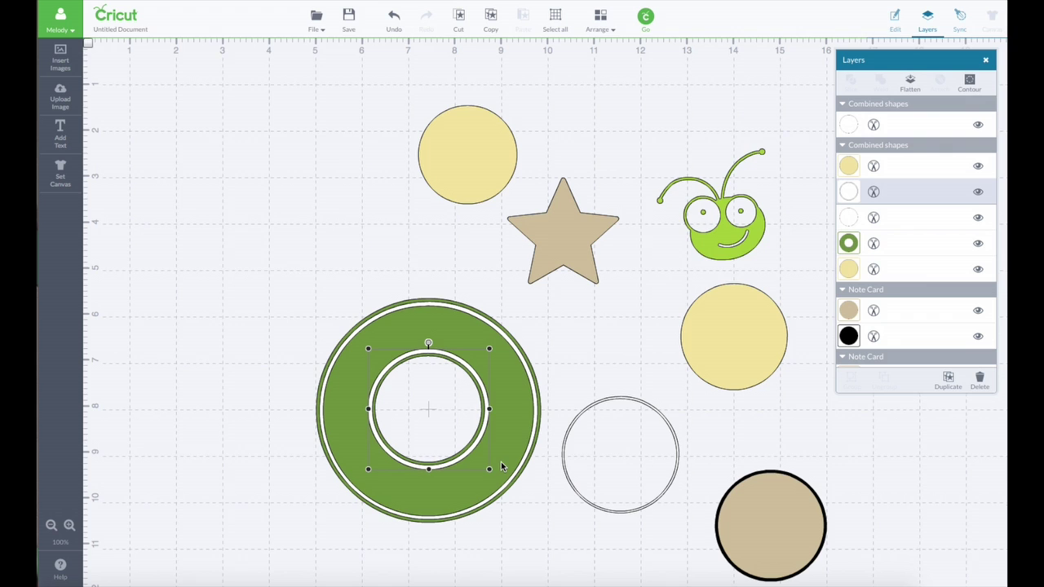
Fine-tune the size and position of the inner white ring so it sits centred around the green ring's hole.
drag(488, 468, 490, 472)
click(429, 412)
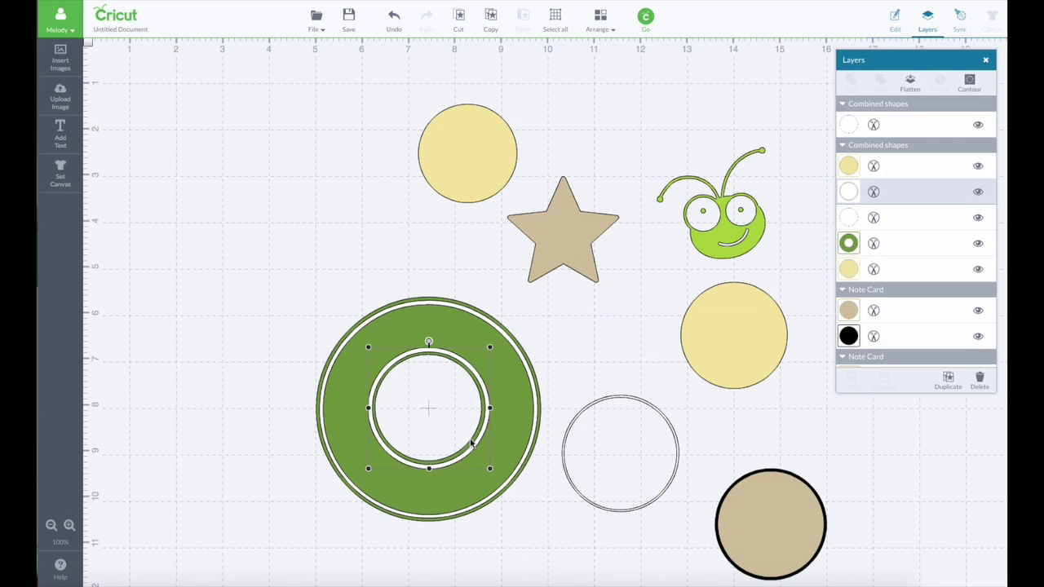
drag(429, 408, 429, 412)
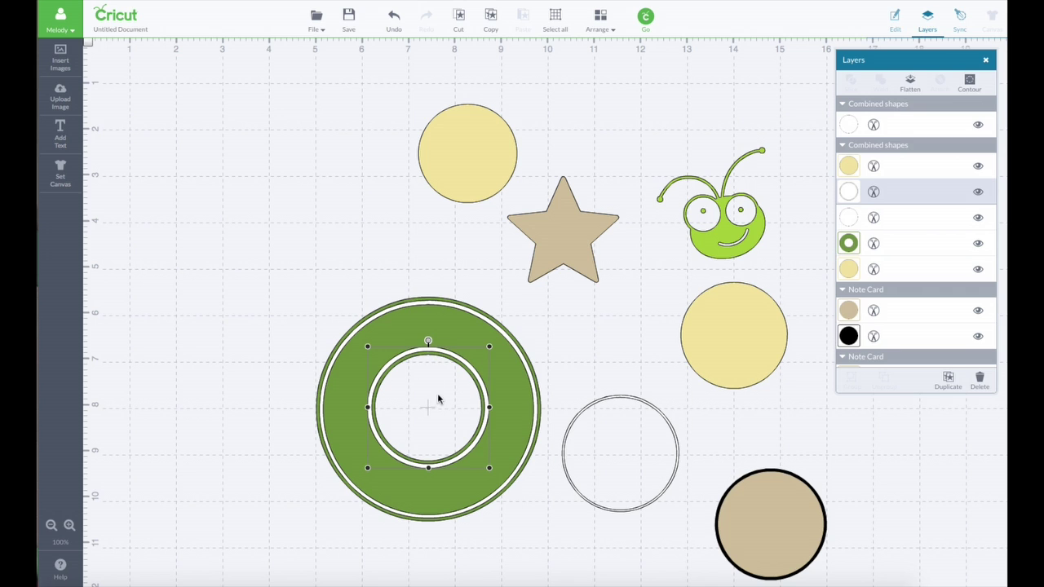
click(548, 345)
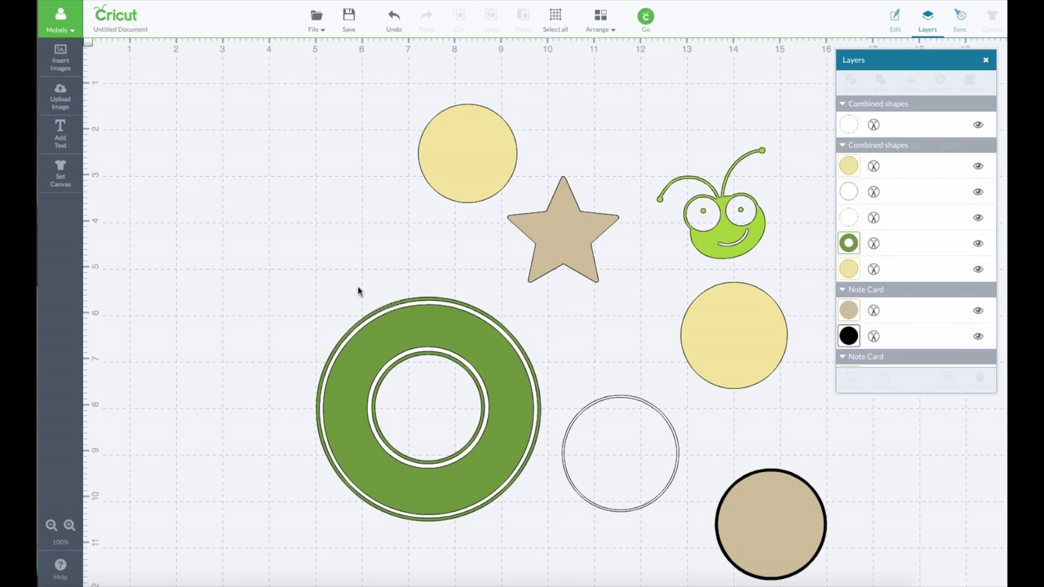
Group the green ring with its two white rings and move the group up, away from the other shapes.
drag(302, 291, 552, 523)
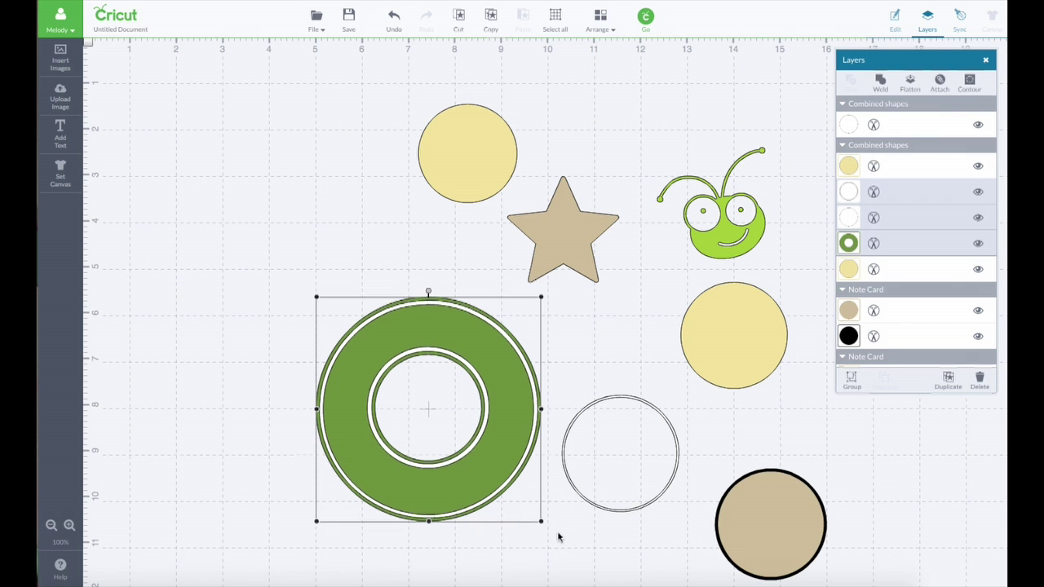
click(851, 380)
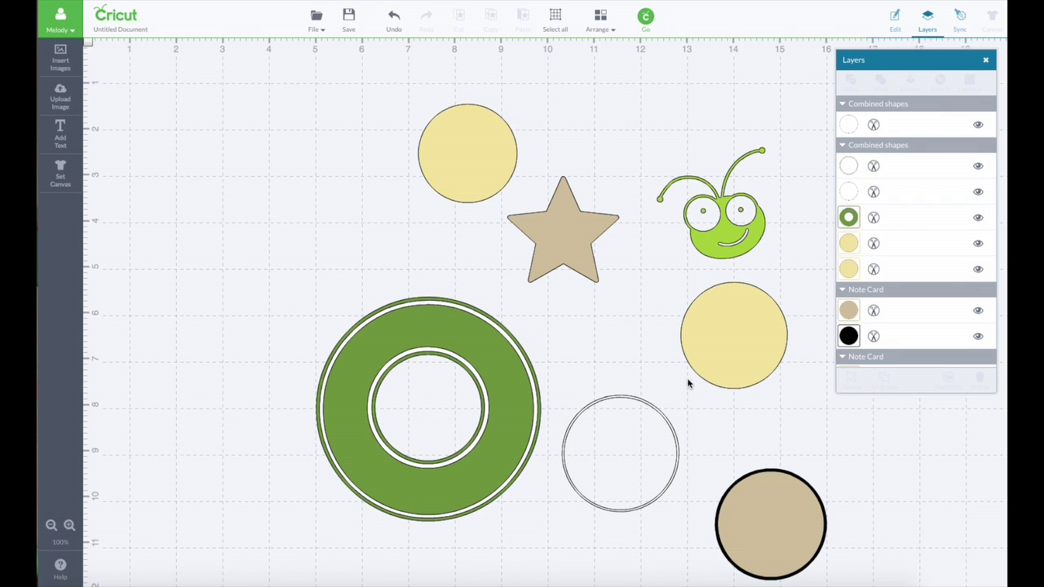
drag(502, 365, 386, 270)
Shift the bug slightly and use Color Sync to match the dark green ring to the bug's light green.
click(734, 254)
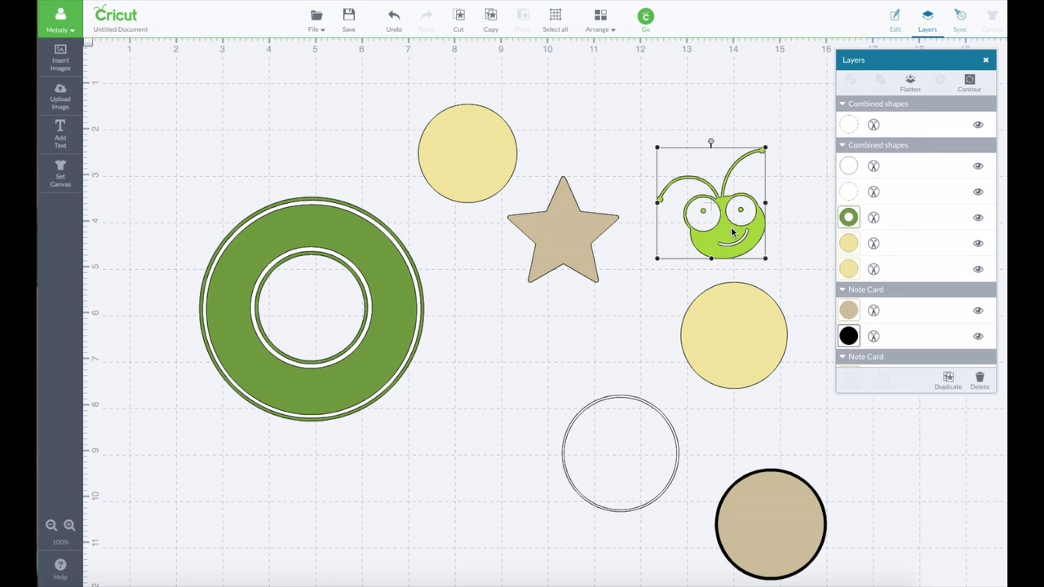
drag(732, 233, 709, 235)
click(960, 20)
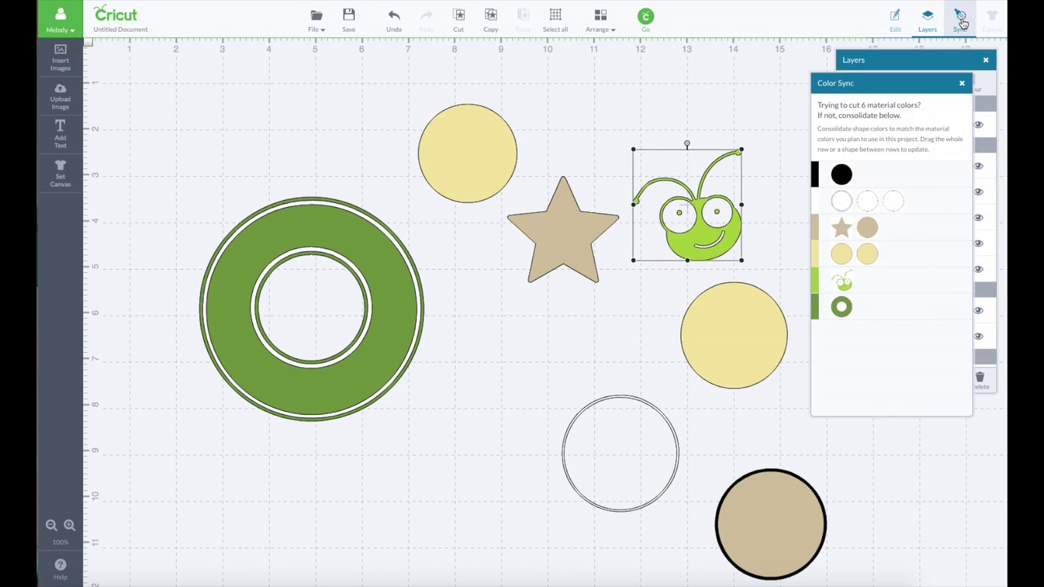
drag(823, 312, 826, 287)
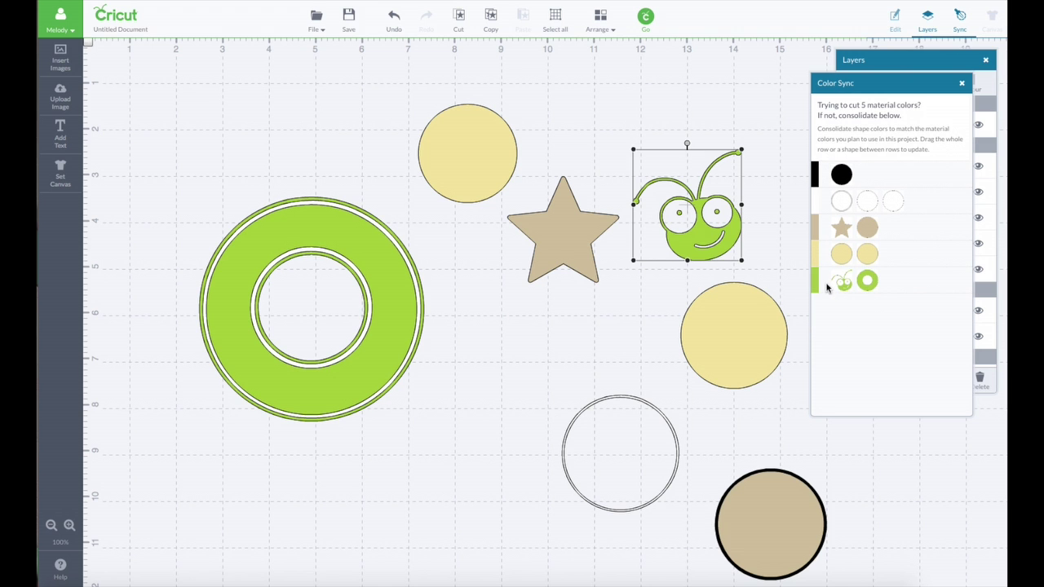
Shrink the bug to about 1.9 in wide, fit it inside the ring's hole and arrange it in front of the ring.
drag(726, 224, 304, 309)
click(501, 333)
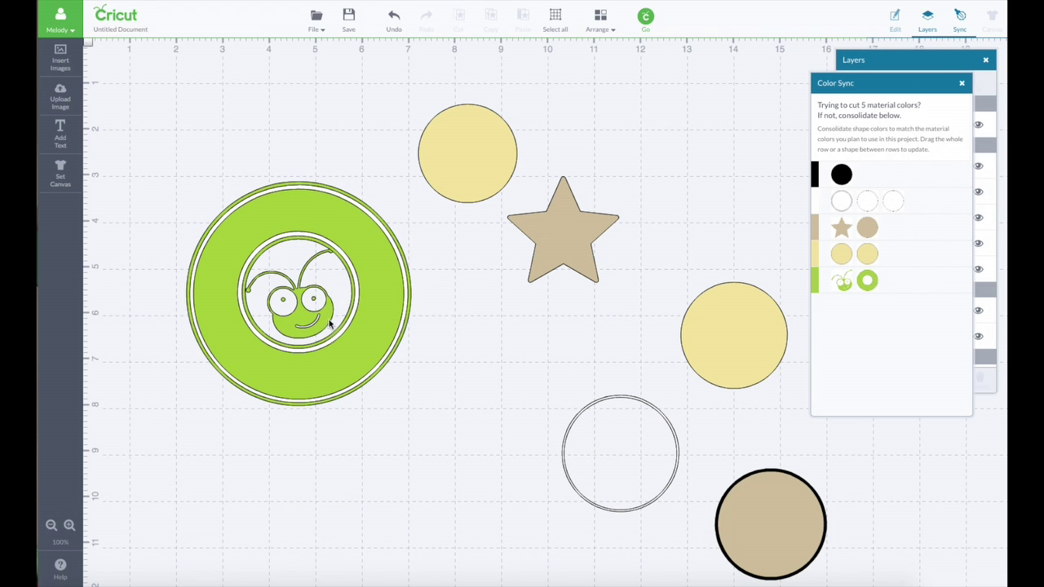
click(328, 323)
click(600, 23)
click(611, 61)
drag(305, 301, 309, 302)
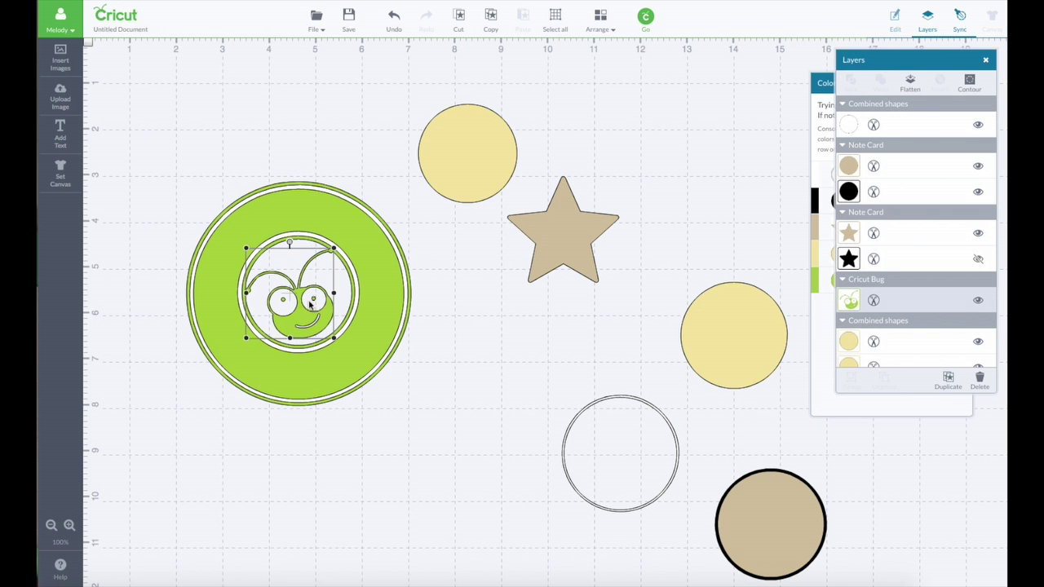
Recolour the spare yellow circle beside the star black.
drag(457, 174, 454, 196)
click(852, 346)
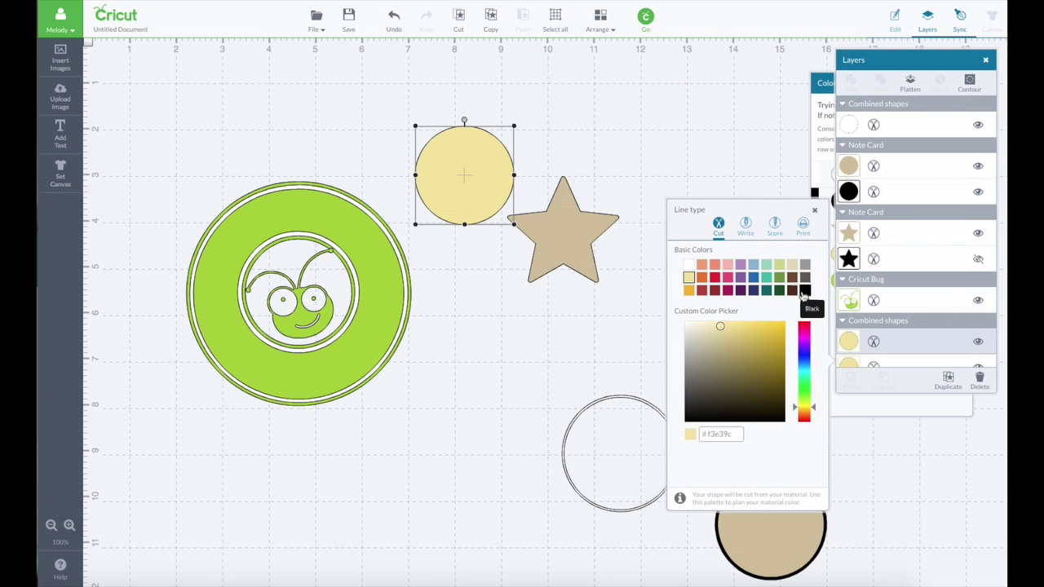
click(805, 290)
Move the black circle onto the green ring and send it to the back.
drag(466, 199, 374, 274)
click(604, 22)
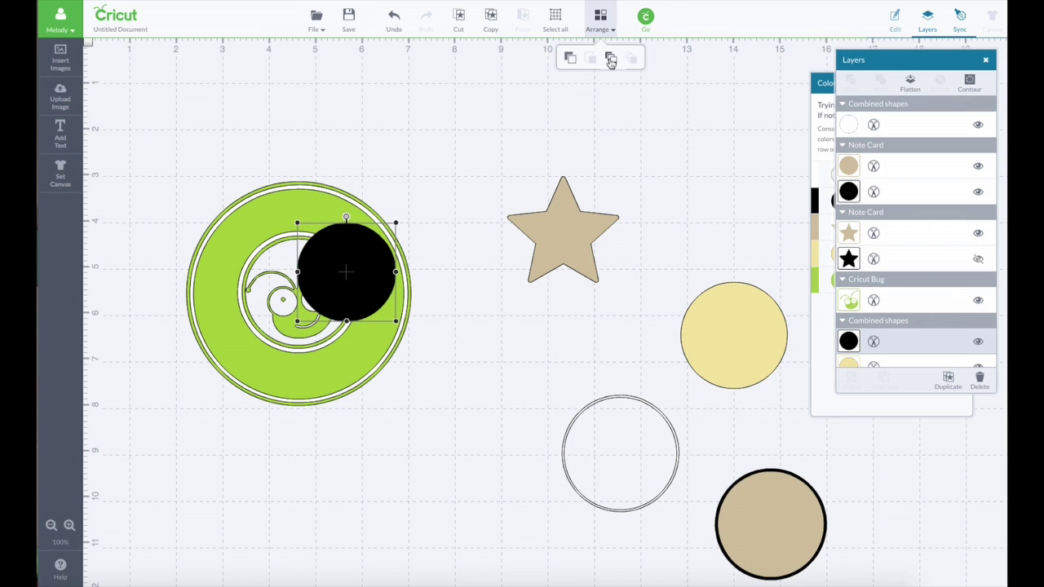
click(610, 57)
Position the ring group around the black circle and send the group to the back, behind the circle and the bug.
drag(343, 293, 389, 264)
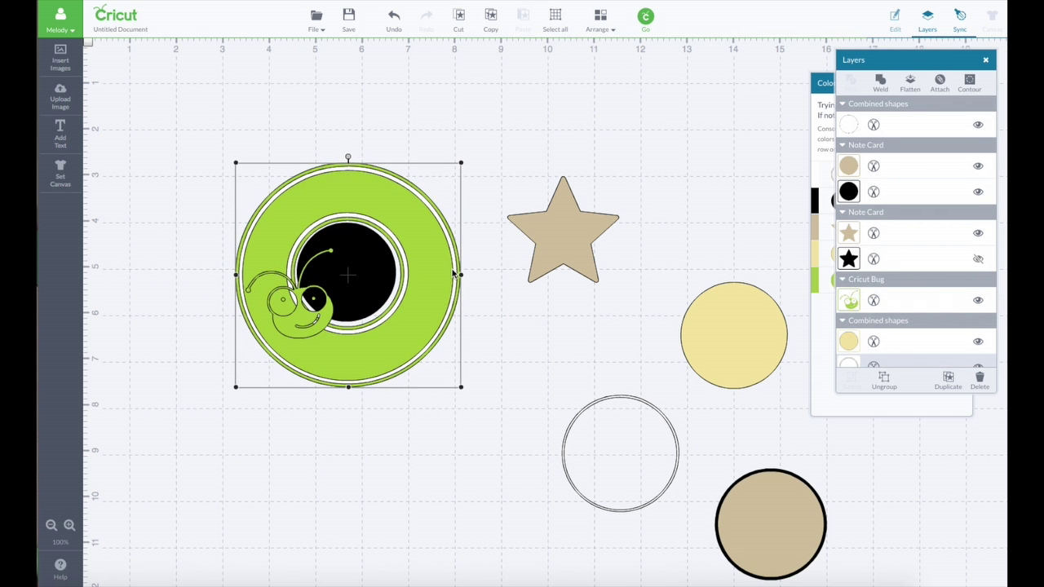
click(600, 18)
click(629, 53)
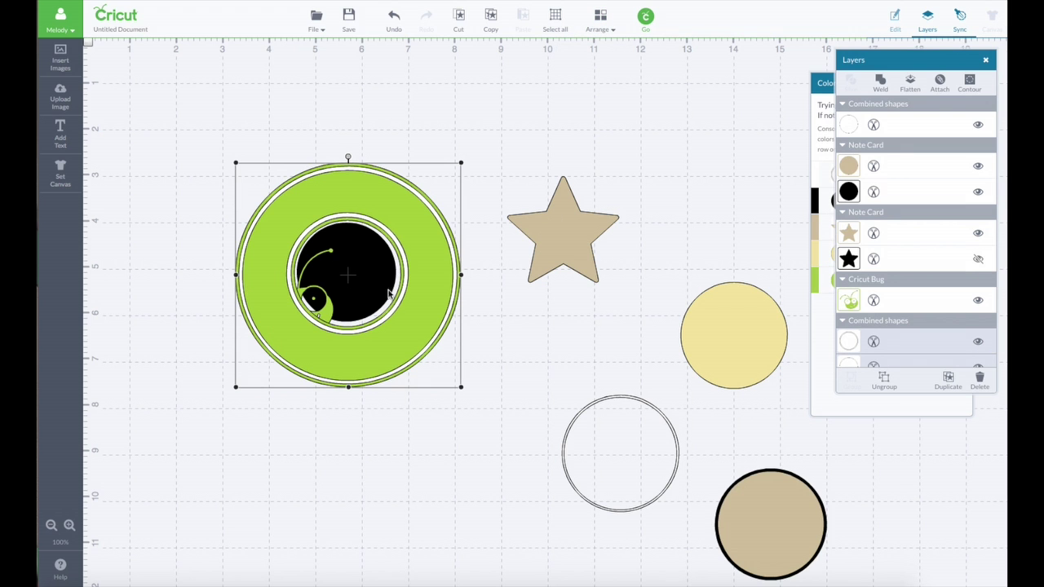
drag(371, 282, 368, 265)
click(465, 305)
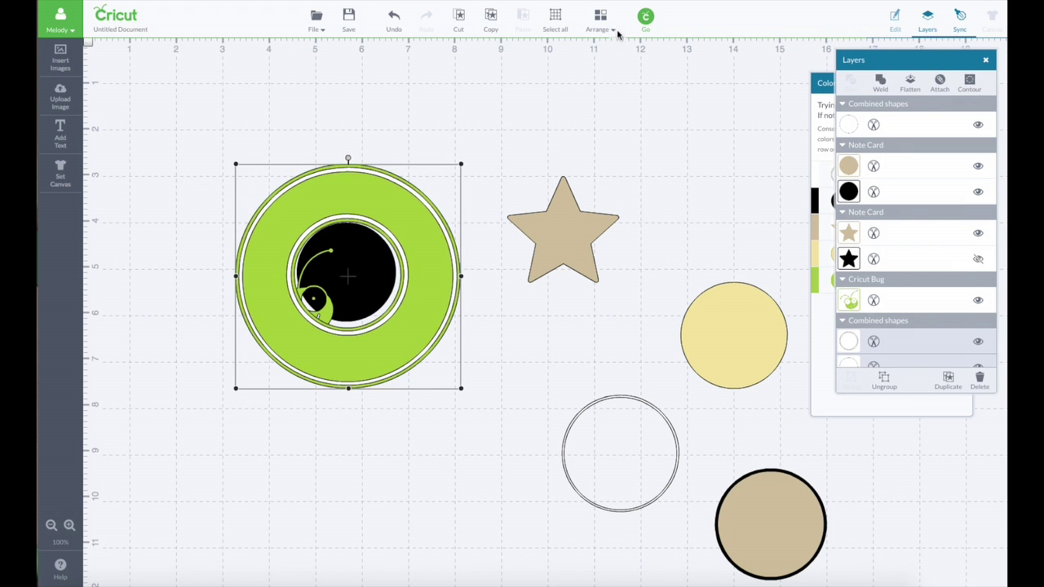
click(599, 21)
click(612, 60)
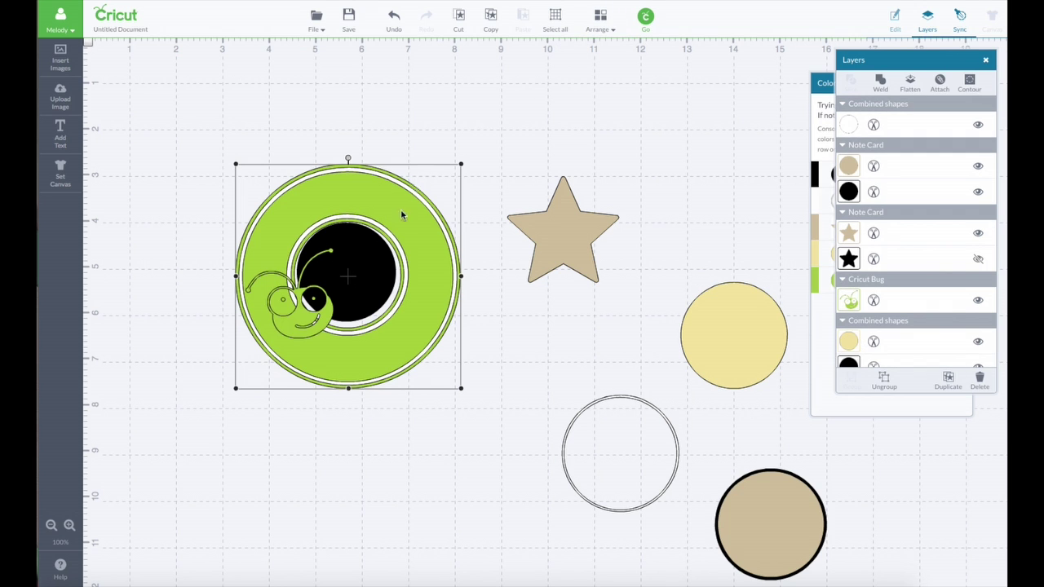
Enlarge the black circle to about 2.2 in wide to fill the ring's hole and centre the bug on it.
click(375, 271)
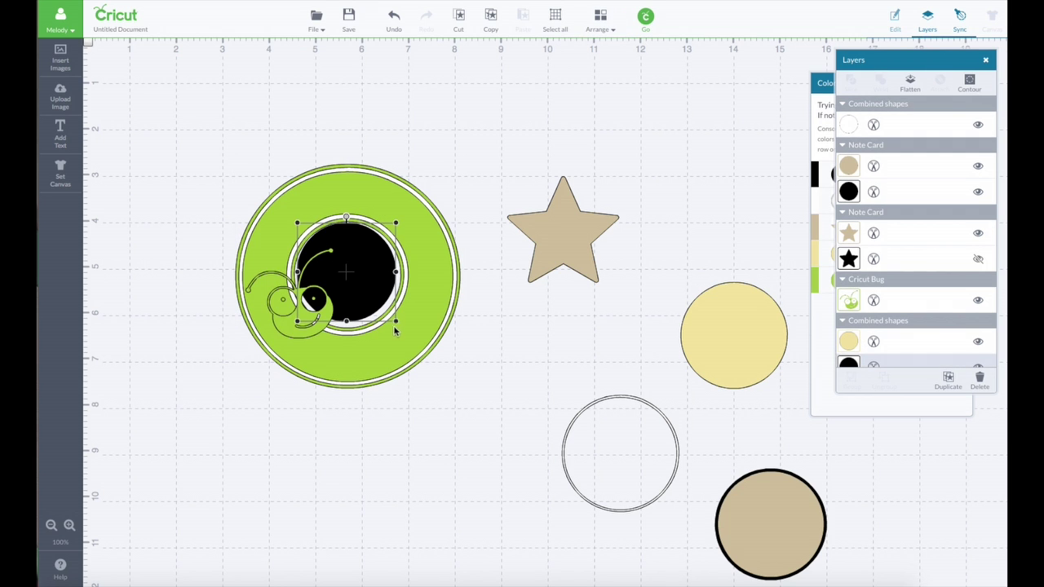
drag(397, 325, 376, 304)
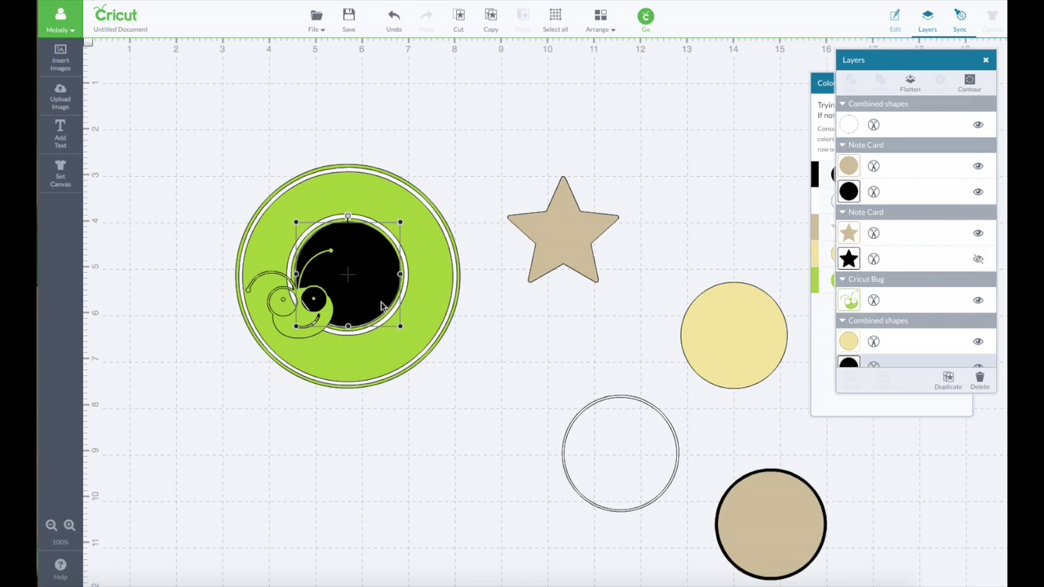
click(492, 326)
click(306, 318)
drag(307, 318, 347, 298)
Duplicate the spare yellow circle as a small copy about 1.2 in wide, recoloured white (#ffffff).
scroll(701, 245, down, 3)
click(700, 217)
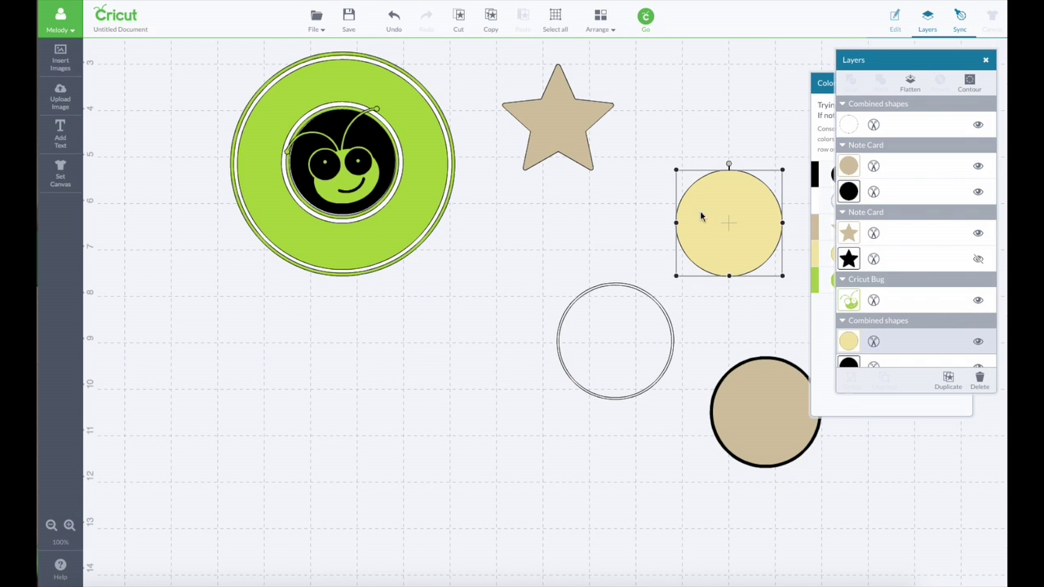
click(948, 379)
drag(765, 275, 569, 258)
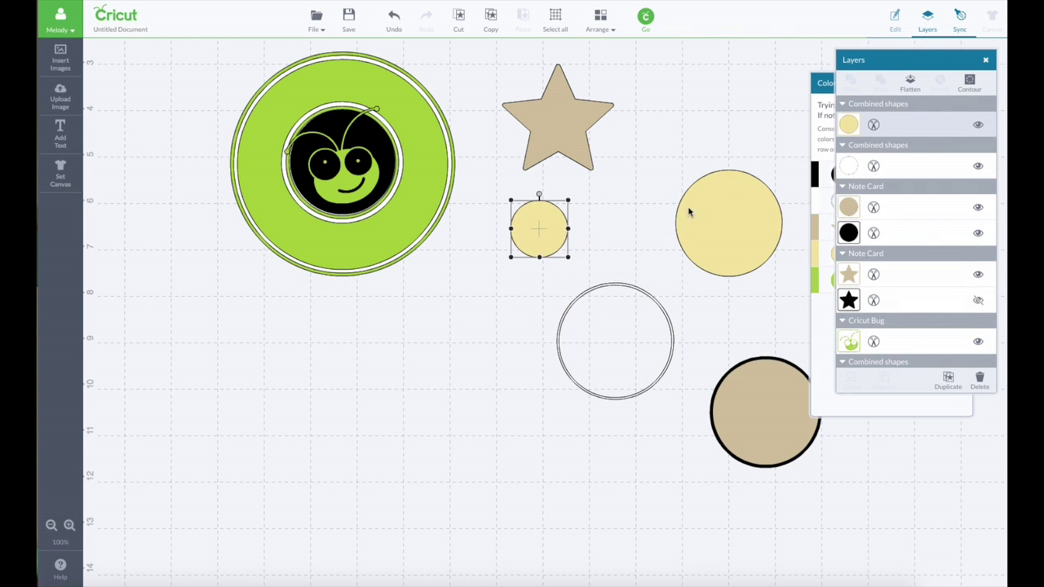
click(849, 127)
click(688, 115)
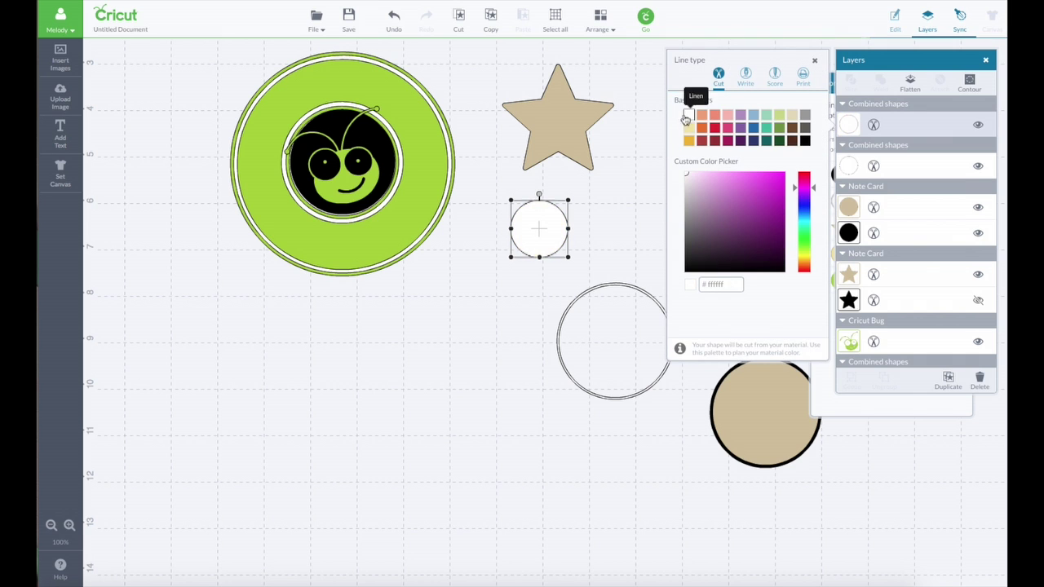
Shrink the small white circle to about 0.6 in wide and place it over the bug's left eye.
click(554, 233)
drag(568, 258, 552, 240)
mouse_move(336, 175)
mouse_down()
mouse_move(323, 171)
mouse_move(362, 194)
mouse_move(330, 167)
mouse_up()
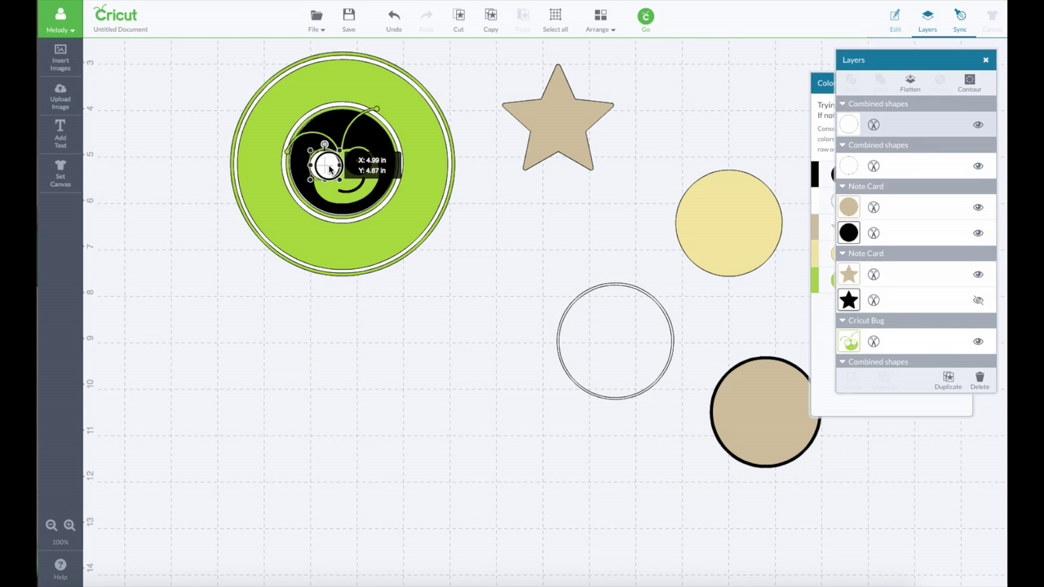
drag(329, 168, 330, 168)
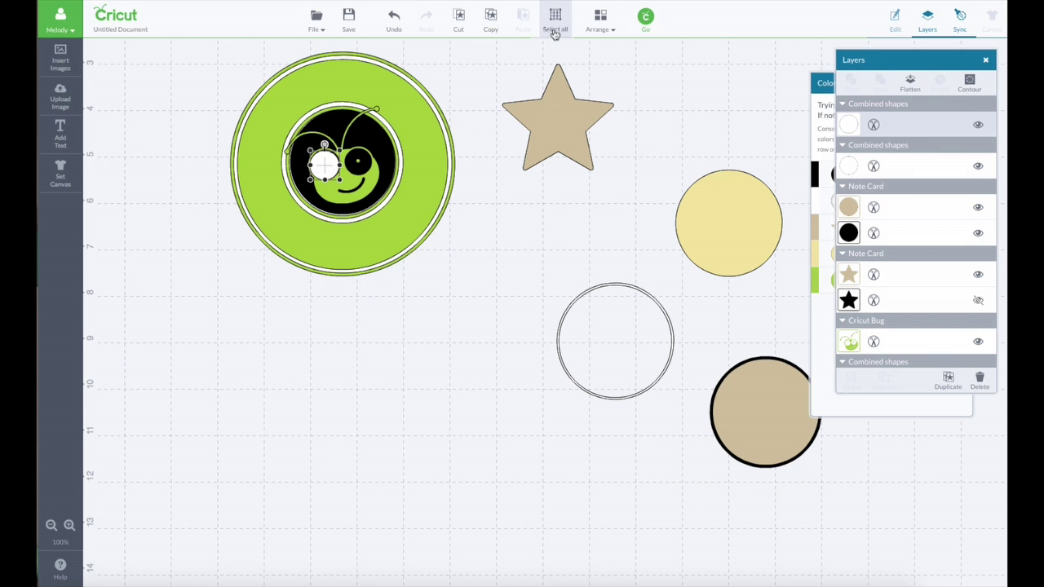
Send the white circle one layer backward and move the bug and the circle to the empty area below the ring.
click(598, 23)
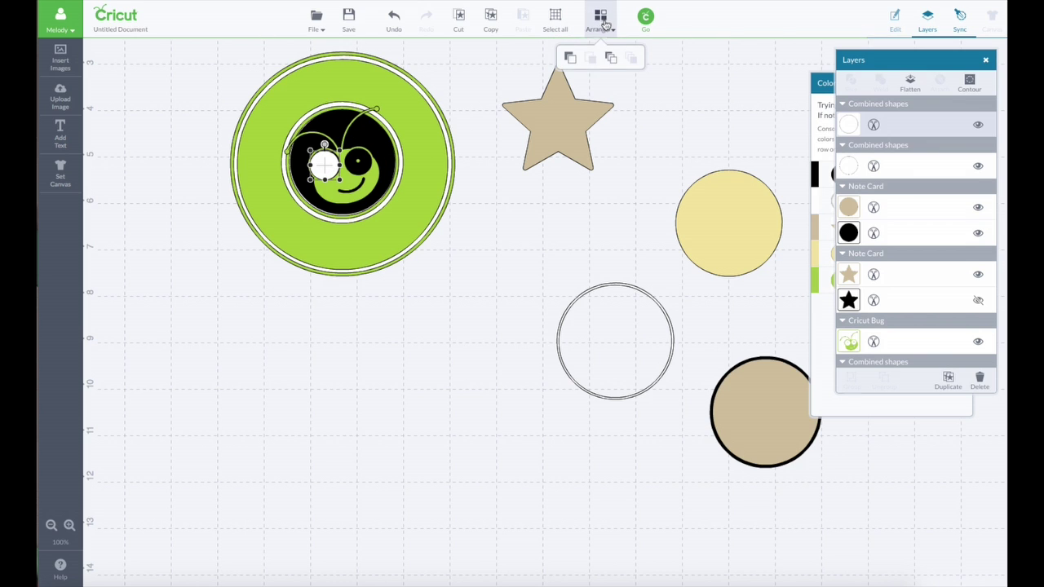
click(571, 58)
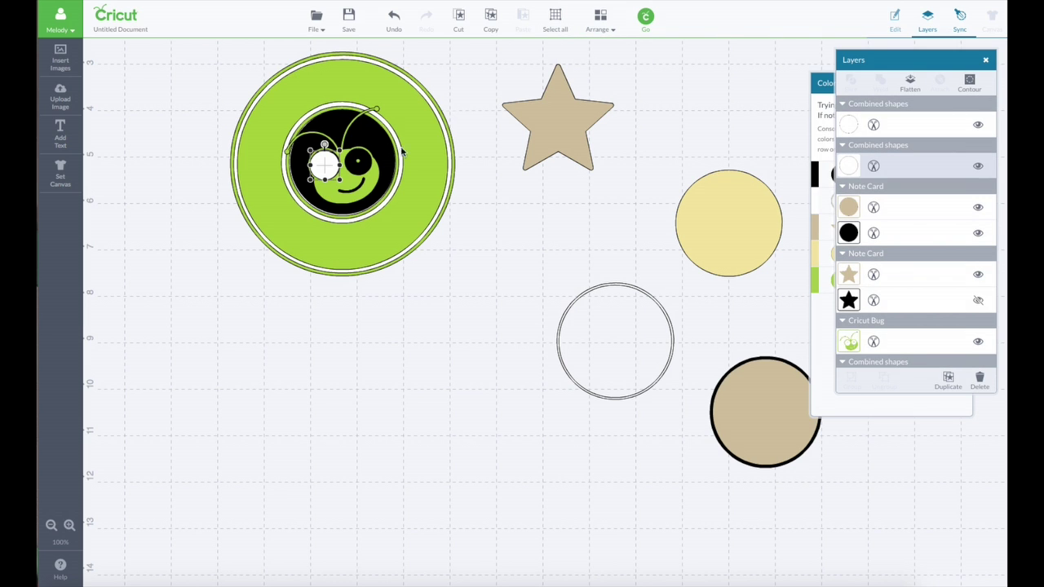
drag(361, 183, 366, 459)
drag(329, 168, 343, 440)
Duplicate the white eye circle and fit a slightly smaller copy over the bug's right eye.
click(948, 377)
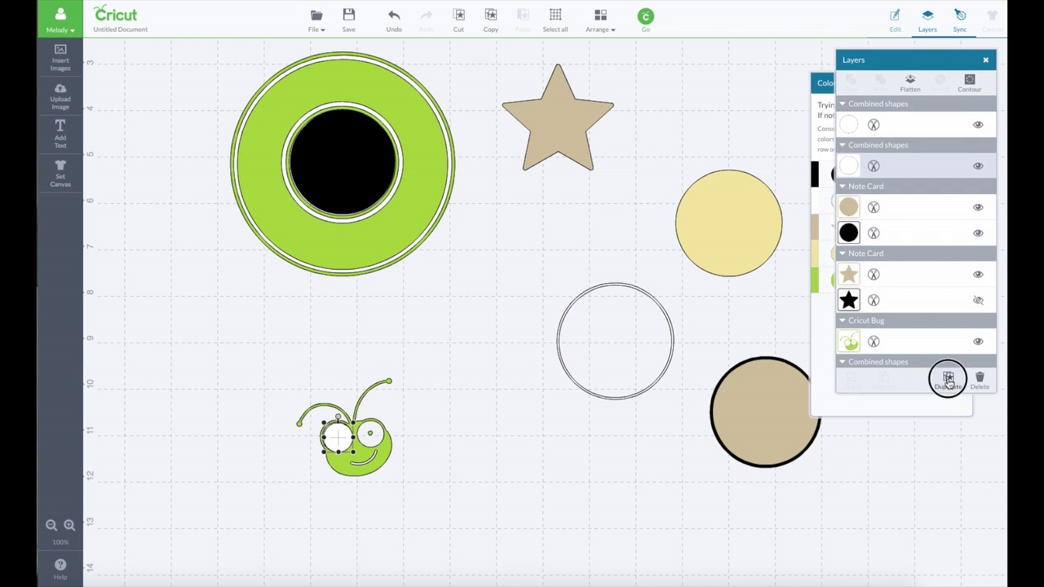
drag(337, 437, 372, 437)
Fine-tune the fit of the left eye's white circle and send both white eye circles to the back, behind the bug.
click(343, 441)
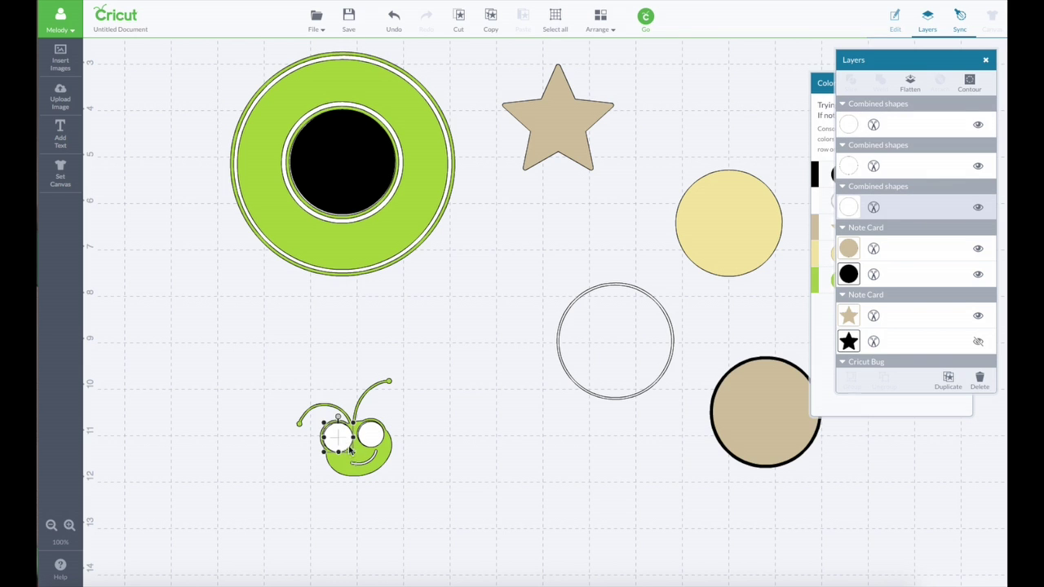
mouse_move(353, 454)
mouse_down()
mouse_move(347, 460)
mouse_move(340, 441)
mouse_up()
click(601, 33)
click(629, 57)
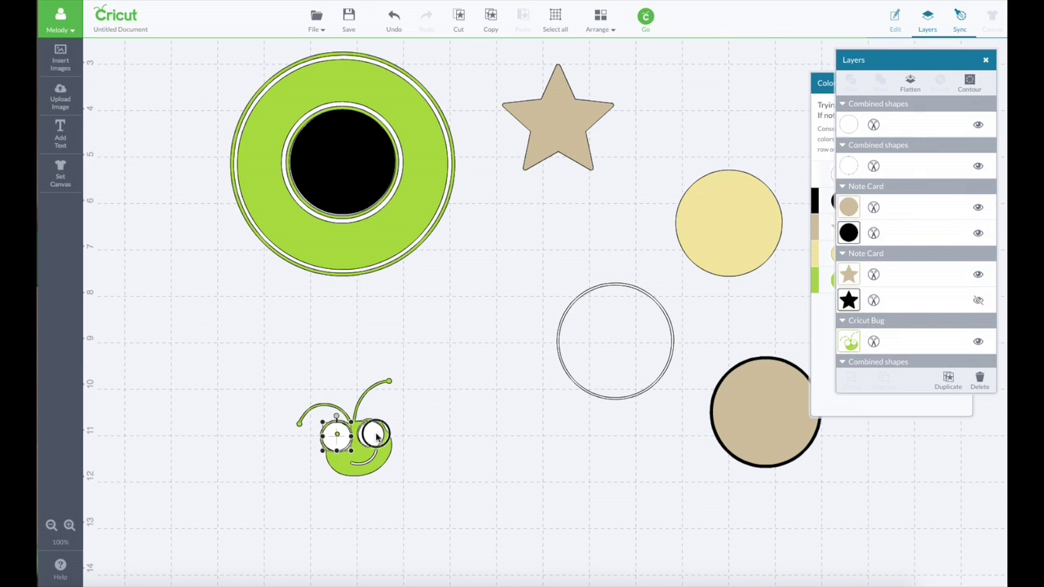
click(377, 438)
click(610, 29)
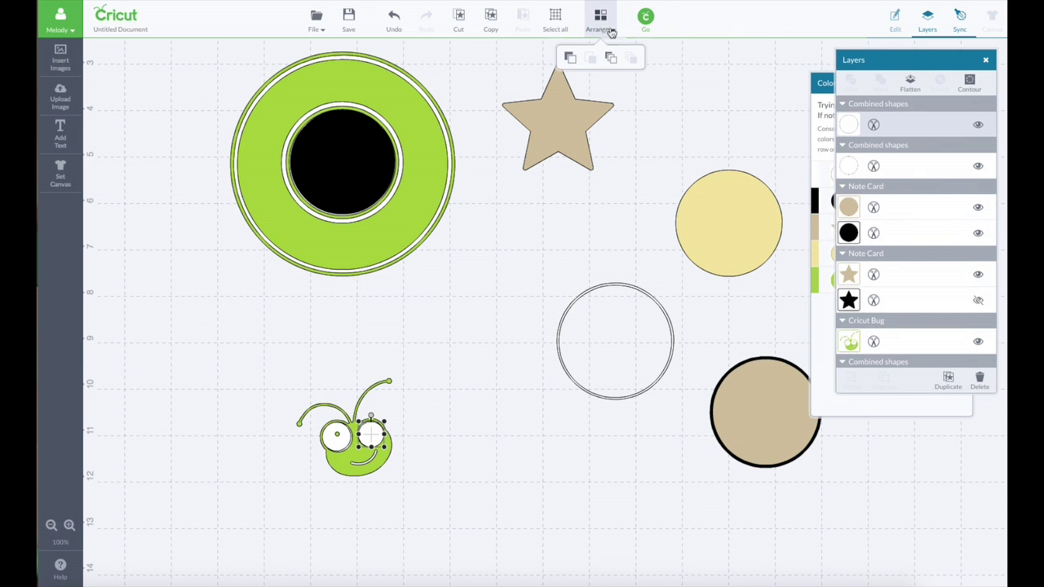
click(610, 57)
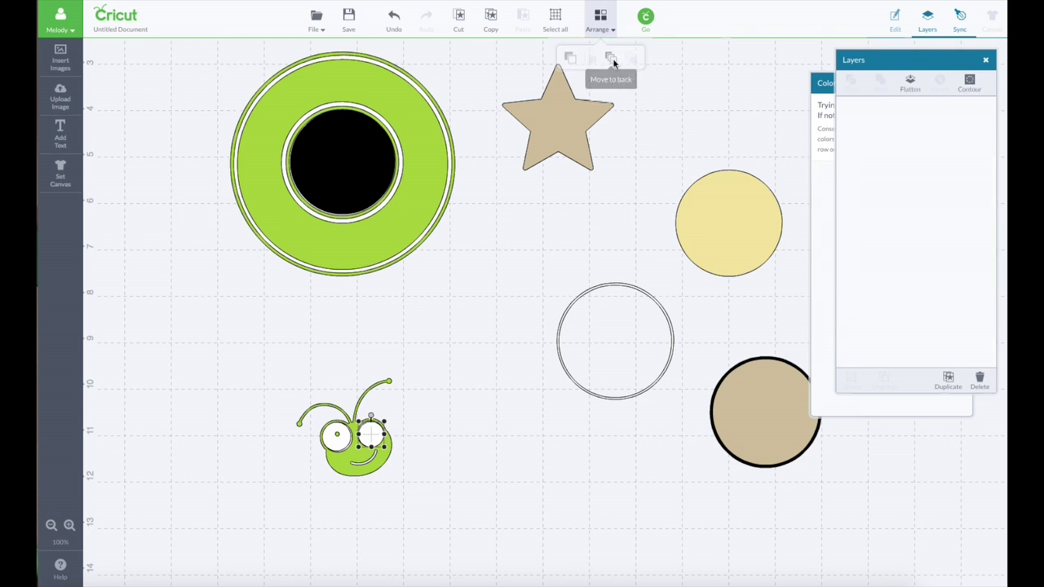
click(432, 408)
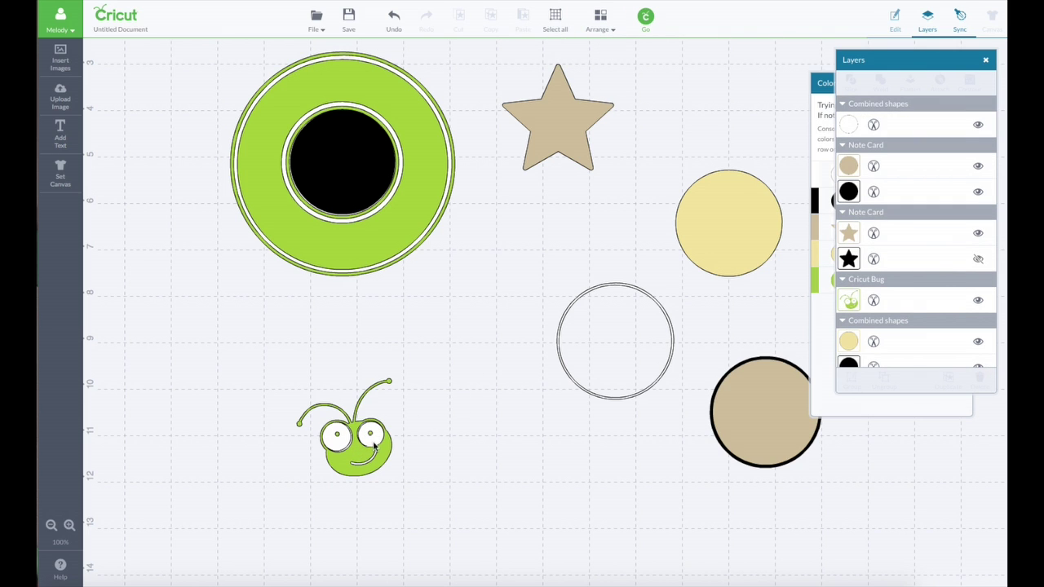
Fine-tune the size of the two white eye circles so each fits its eye on the bug.
click(374, 444)
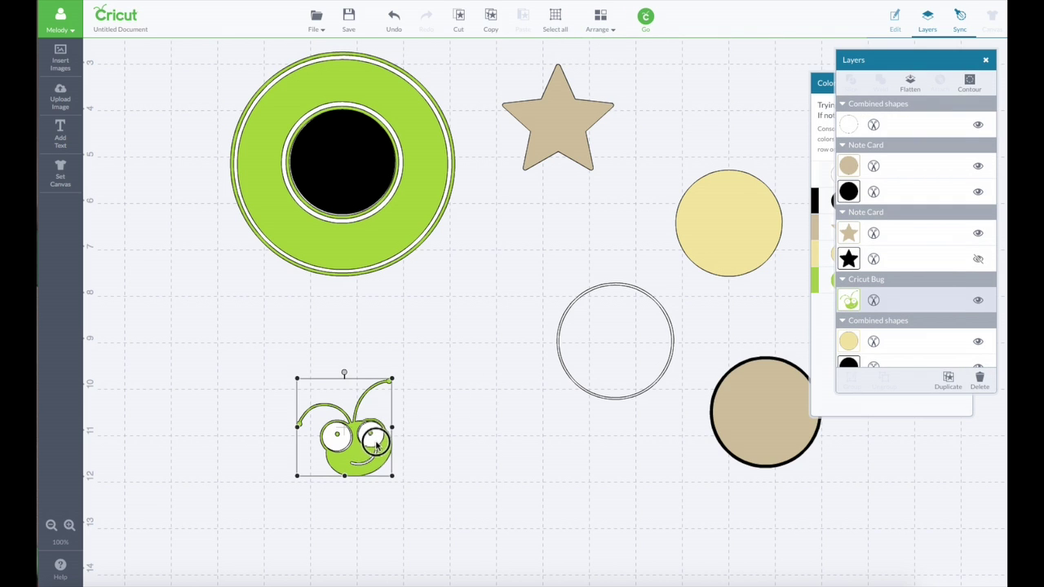
click(409, 438)
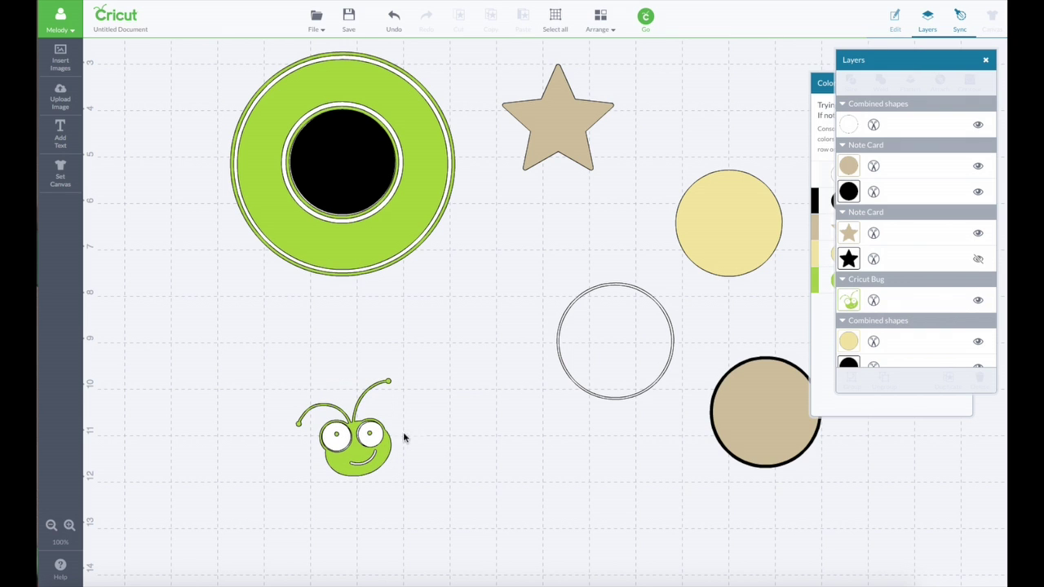
click(379, 439)
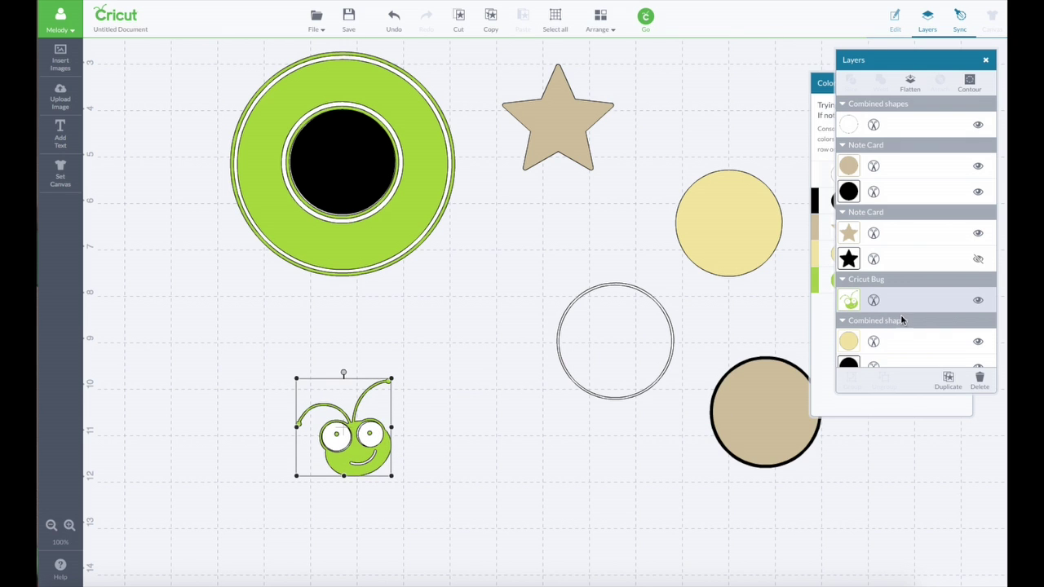
click(898, 132)
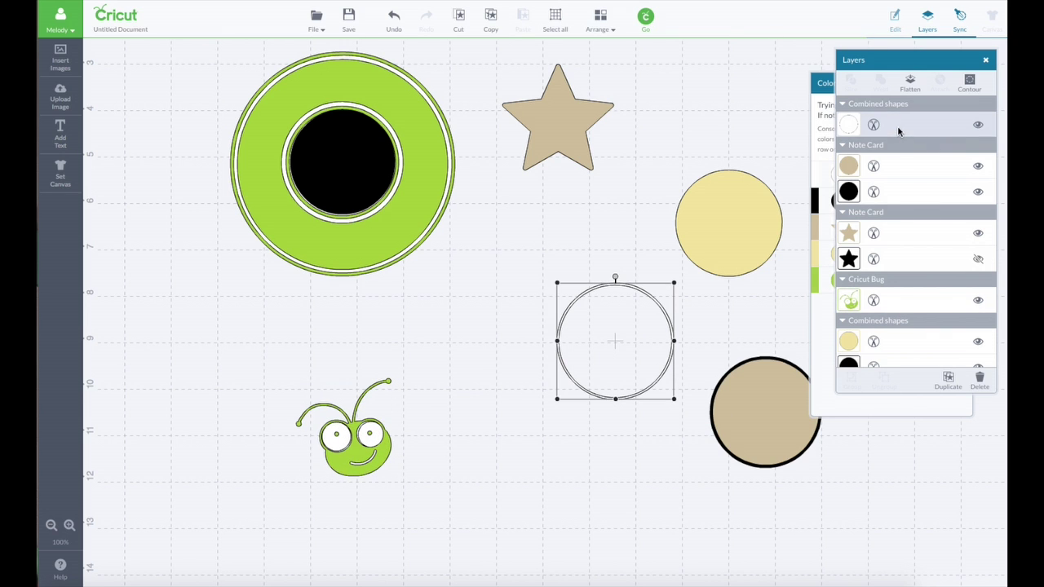
scroll(905, 310, down, 3)
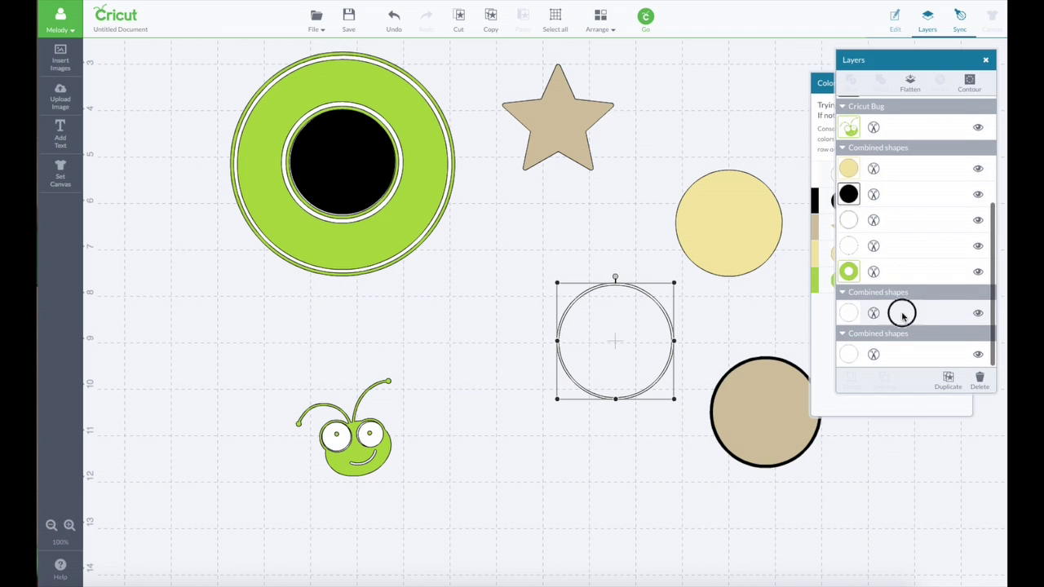
click(901, 312)
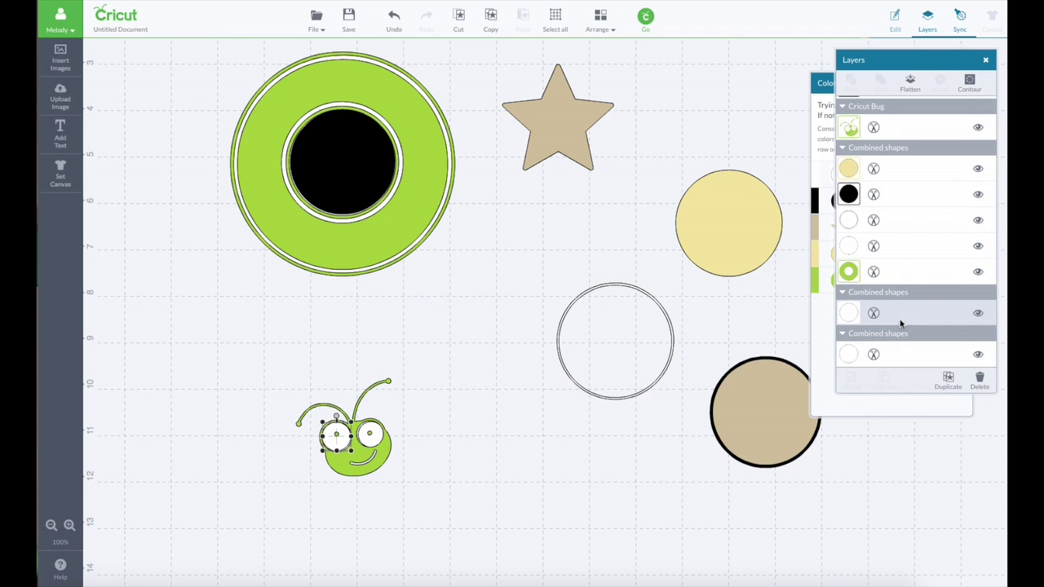
drag(351, 454, 353, 455)
click(889, 355)
drag(360, 422, 358, 421)
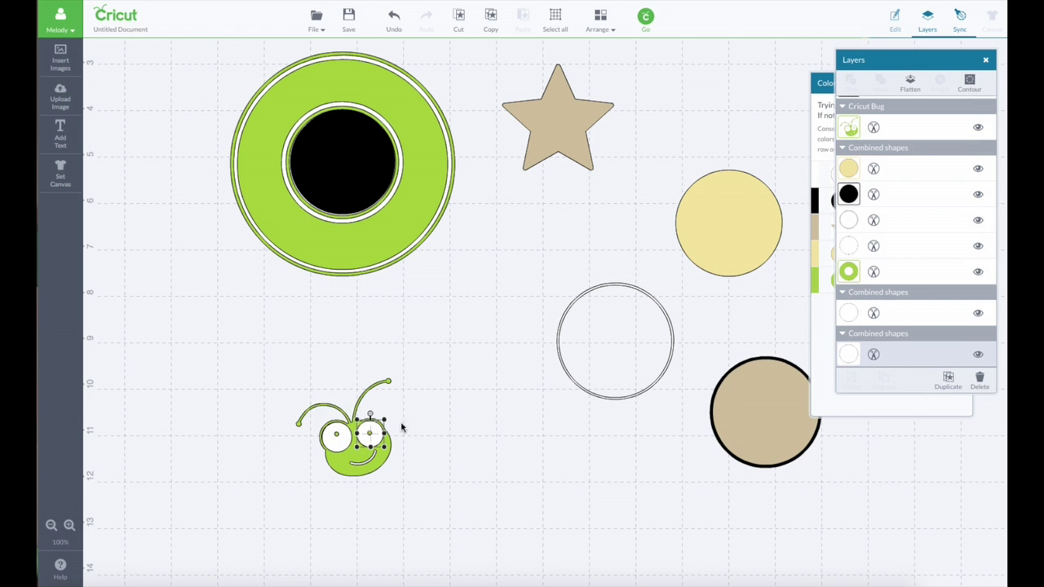
Group the bug with its two white eye circles and place the group over the ring's black centre.
click(417, 418)
drag(263, 369, 433, 487)
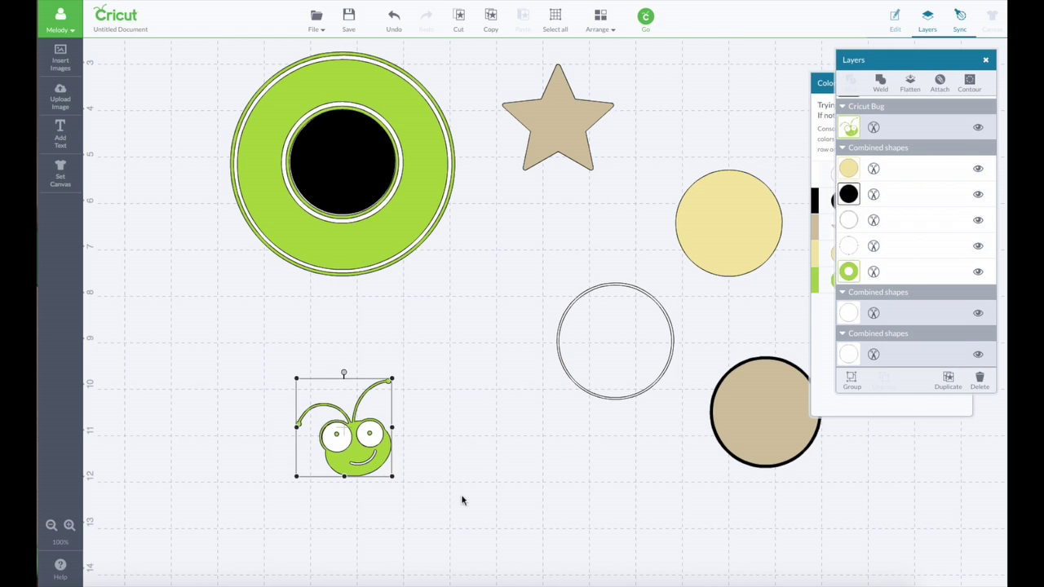
click(851, 380)
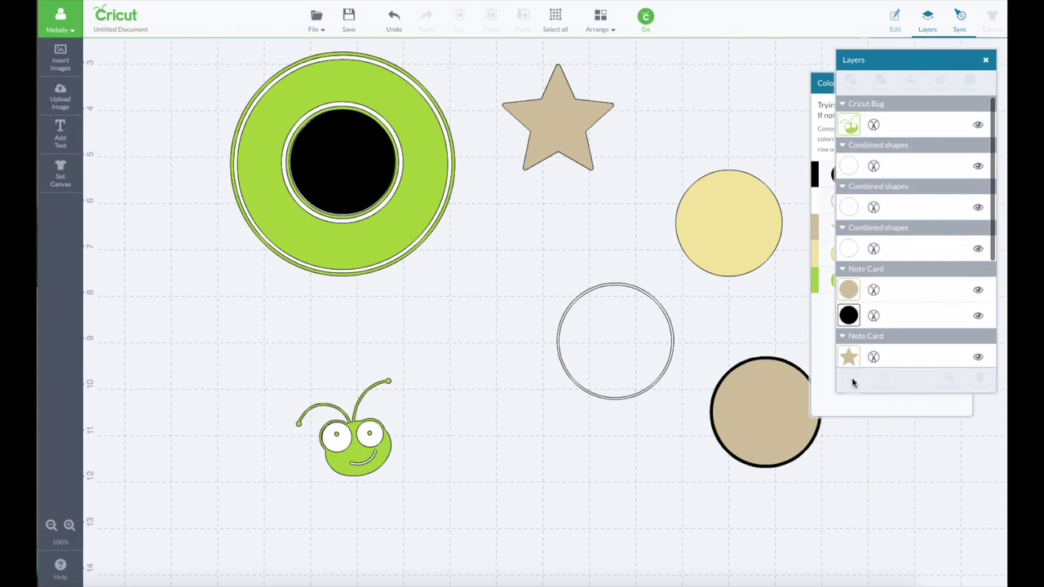
drag(389, 456, 379, 184)
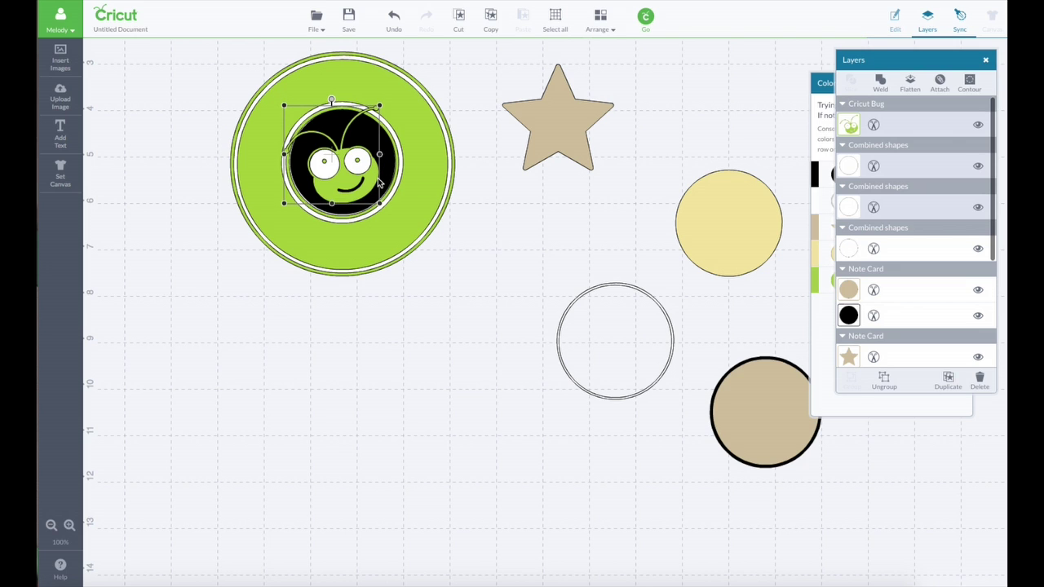
click(423, 330)
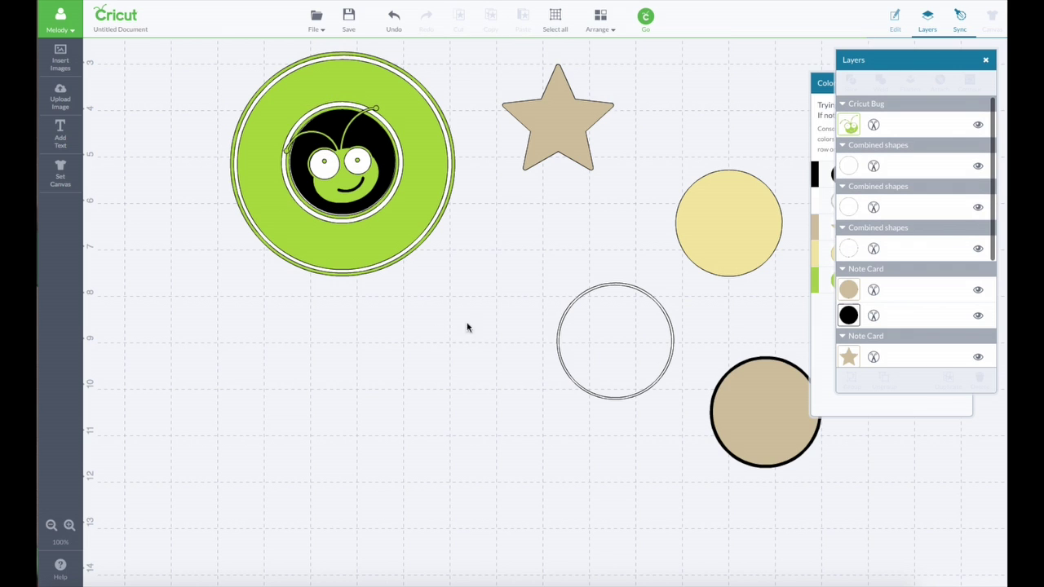
Ungroup the tan star from its hidden black copy and shrink it to about 0.43 in wide.
click(559, 105)
drag(502, 171, 514, 219)
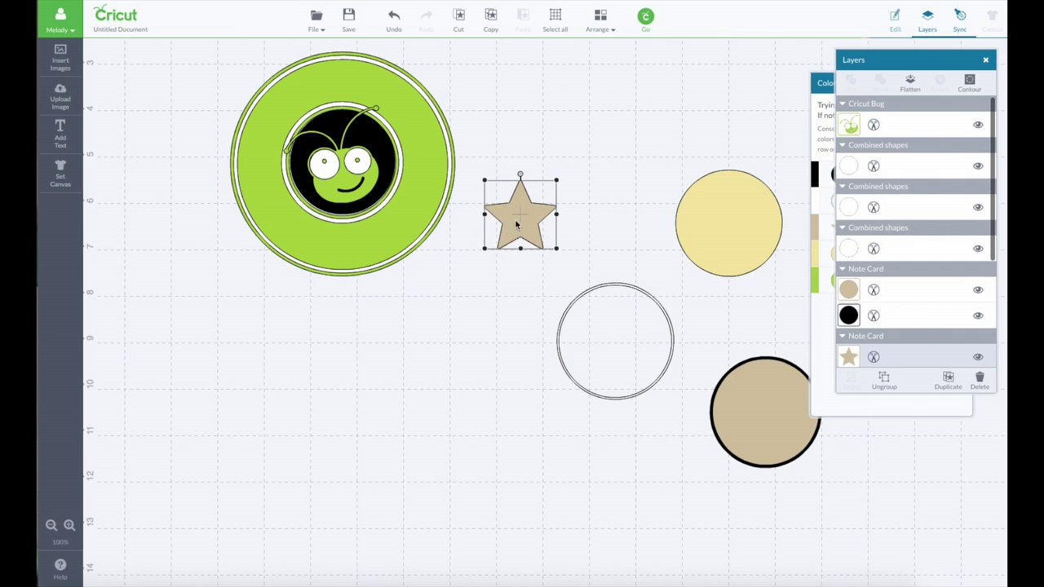
click(884, 380)
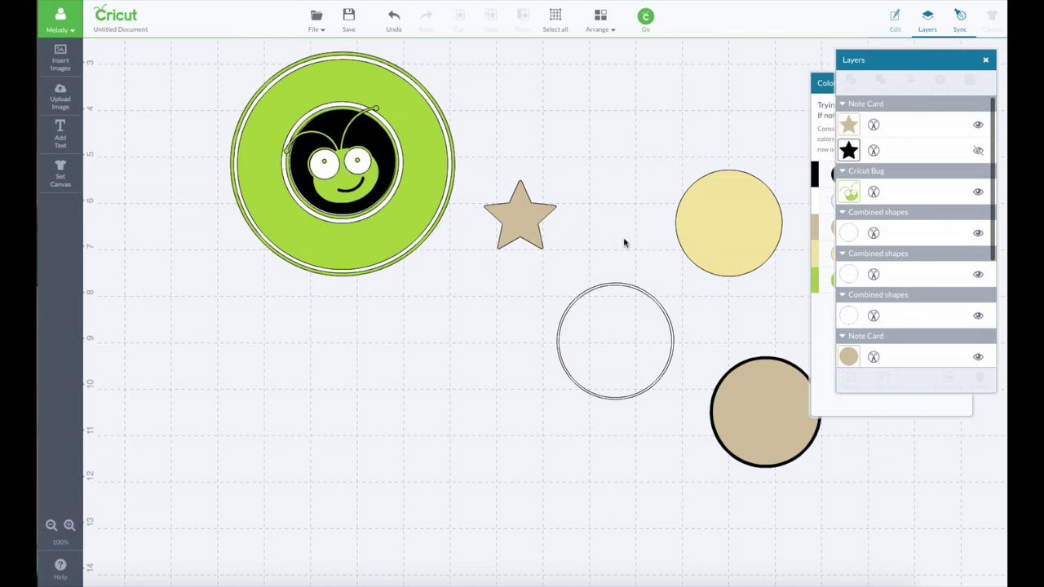
mouse_move(520, 230)
mouse_down()
mouse_move(500, 253)
mouse_move(520, 240)
mouse_up()
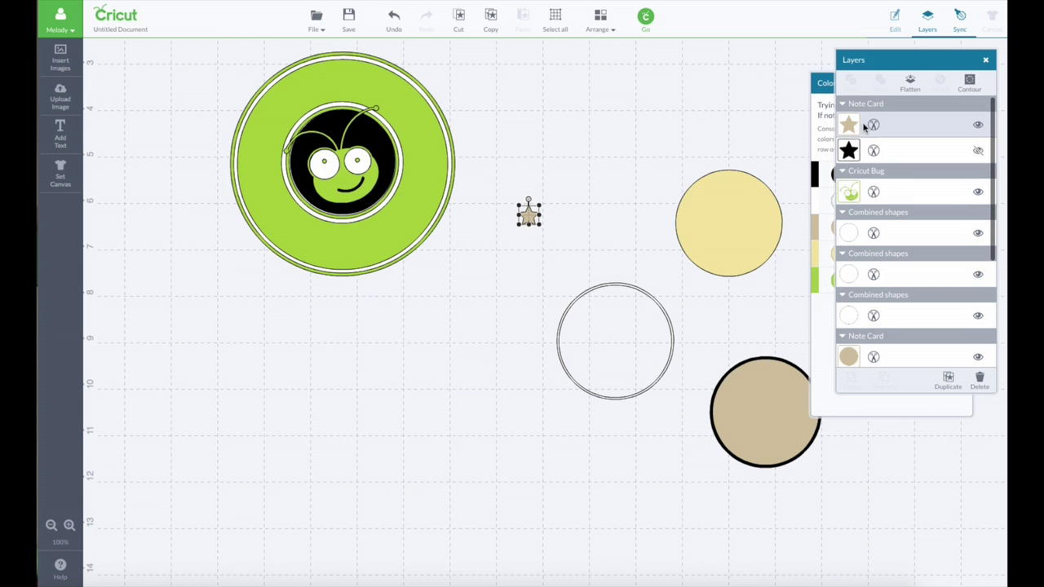
Recolour the small star white (#ffffff) and place it on the right side of the green ring.
click(851, 125)
click(689, 114)
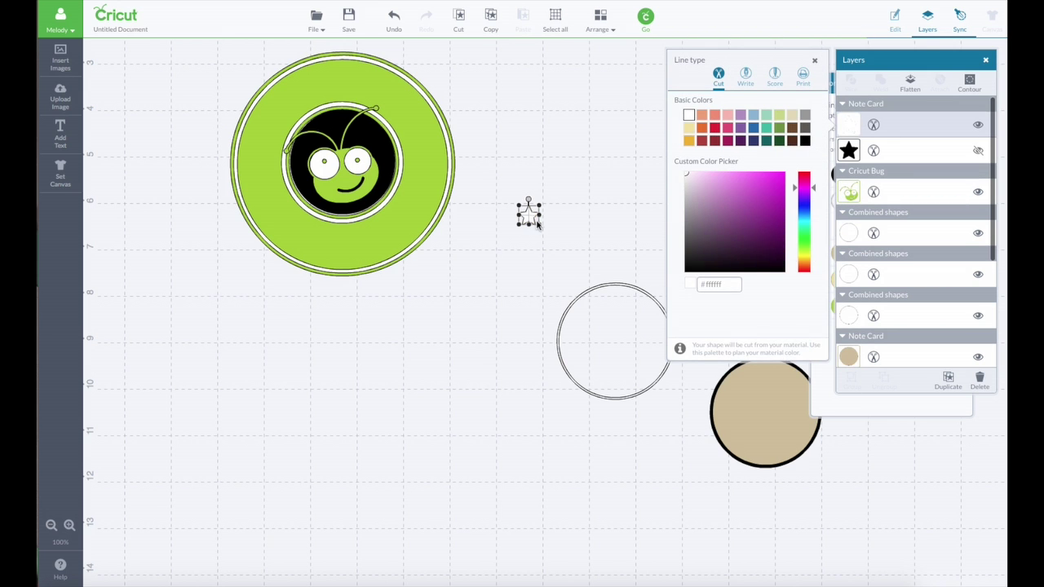
drag(529, 220, 421, 166)
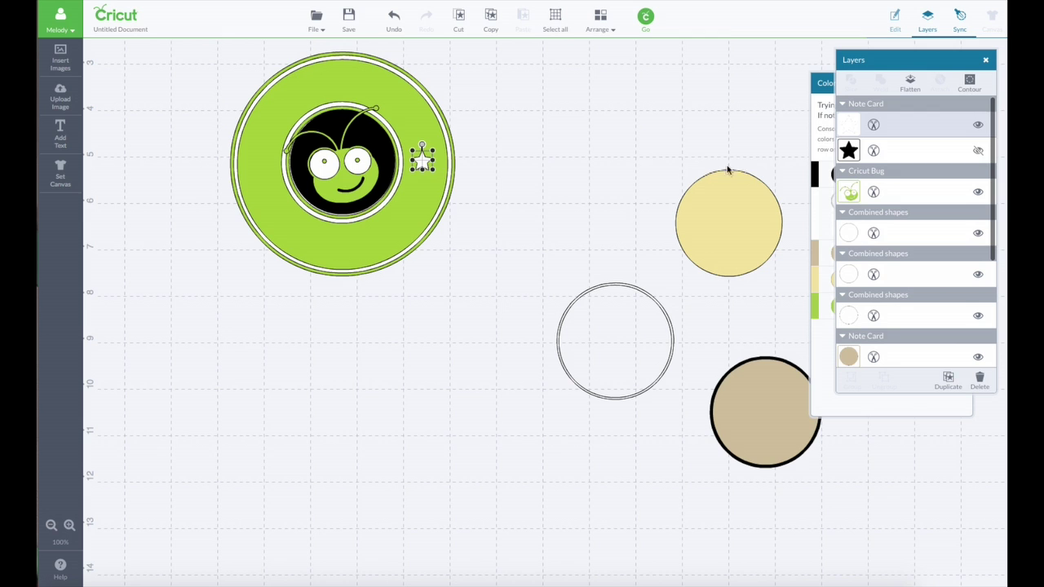
Duplicate the white star onto the left side of the green ring and nudge the right star into place.
click(962, 377)
drag(437, 179, 260, 164)
drag(423, 163, 426, 162)
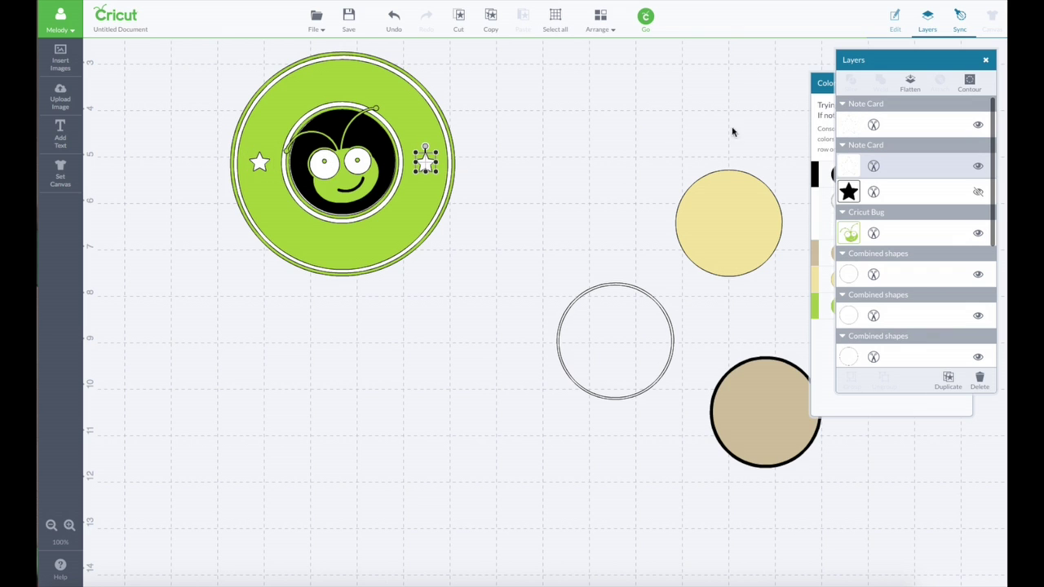
Set the right star's Y position to 4.9 in to level it with the left star.
click(895, 18)
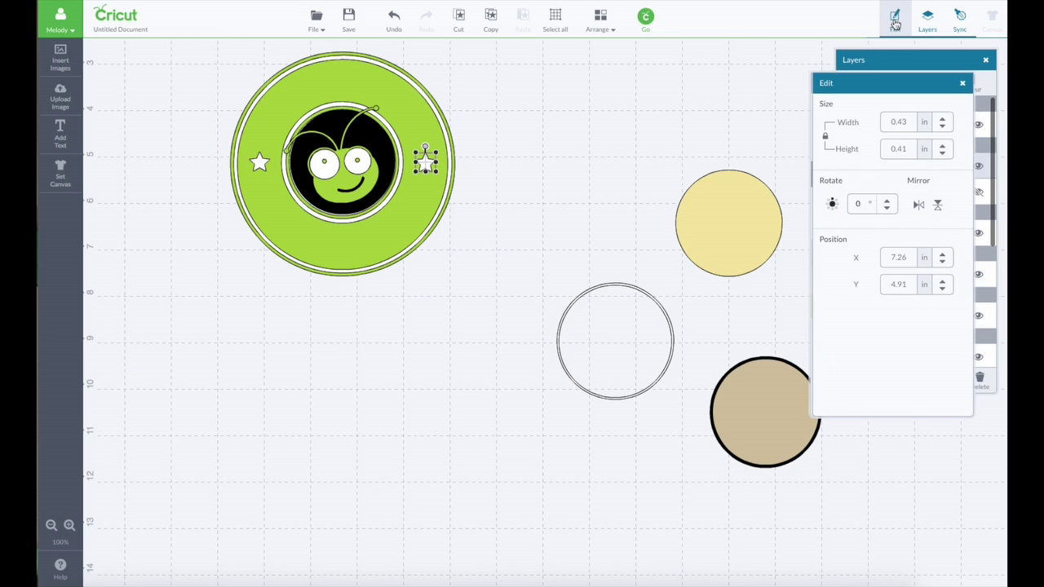
drag(890, 84, 564, 85)
click(425, 163)
click(260, 164)
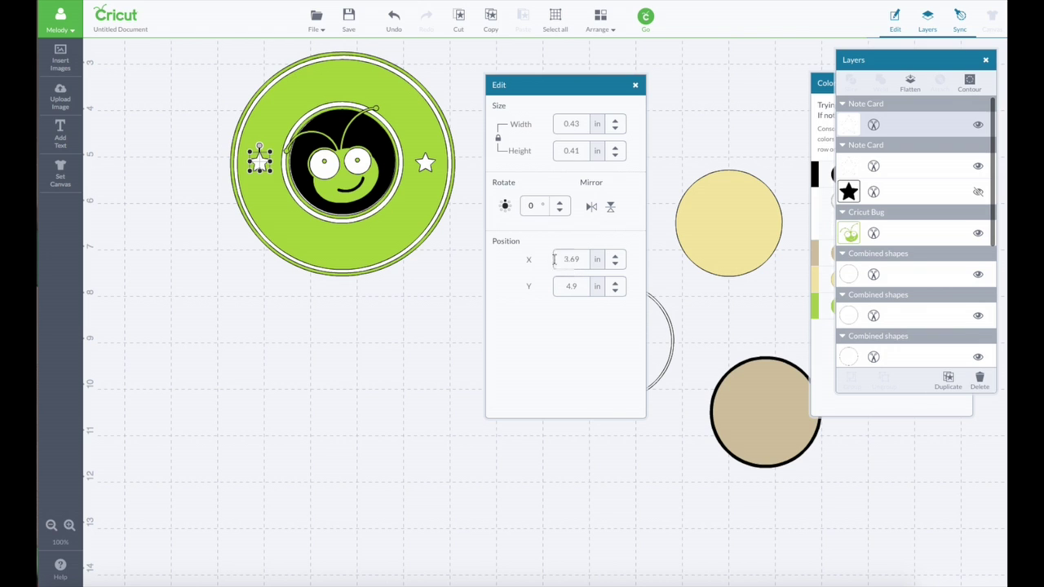
click(425, 166)
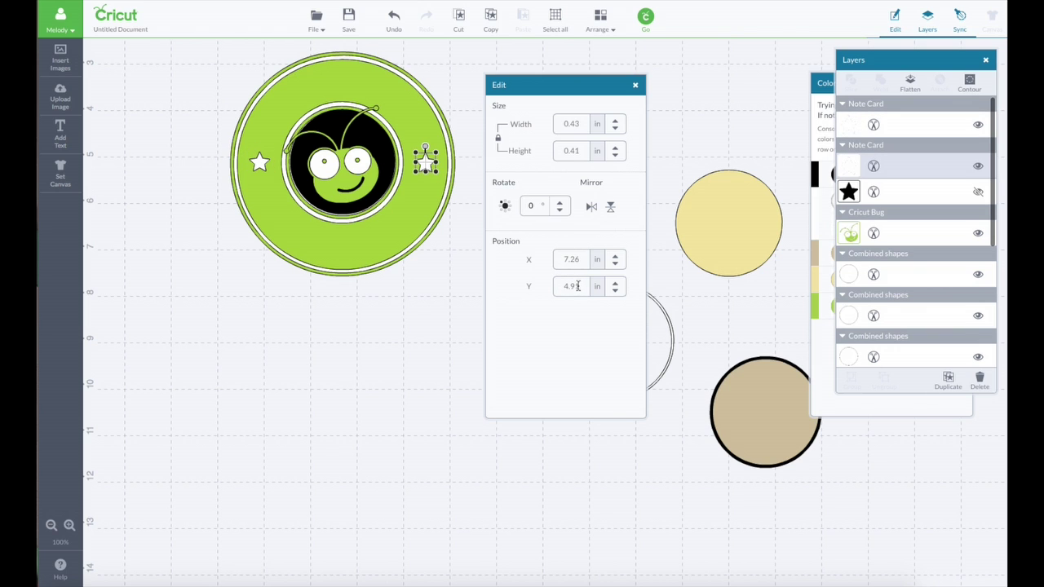
drag(577, 286, 581, 286)
key(Return)
click(424, 259)
click(425, 163)
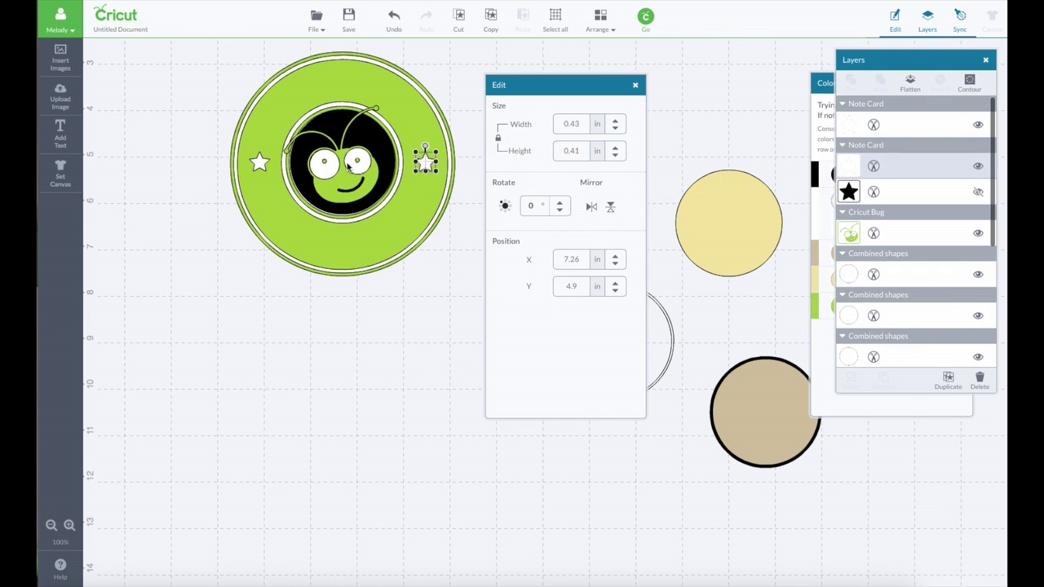
click(259, 163)
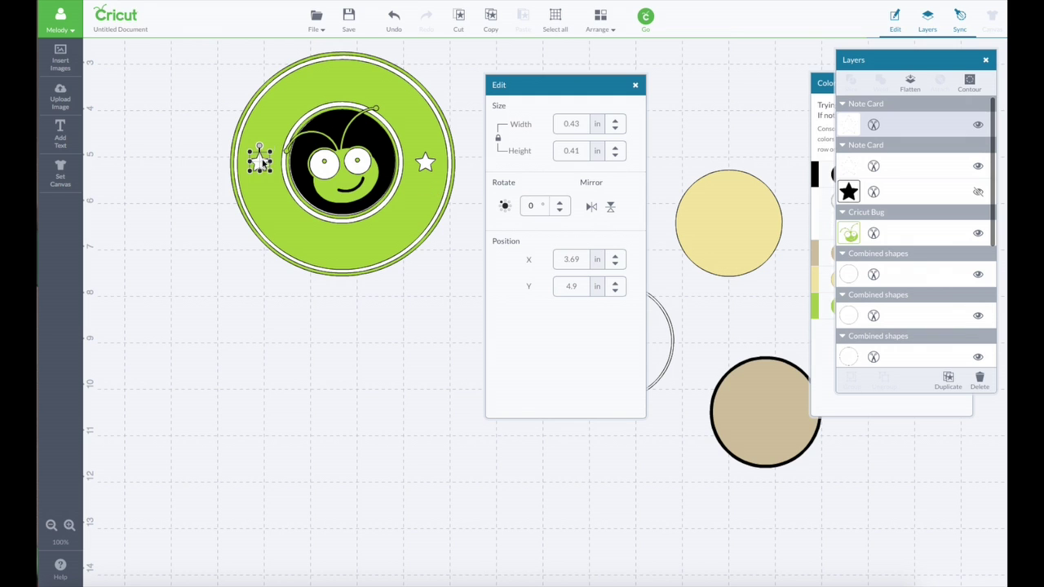
Ungroup the ring design and send its large ring layer backward, behind the two white stars.
click(269, 190)
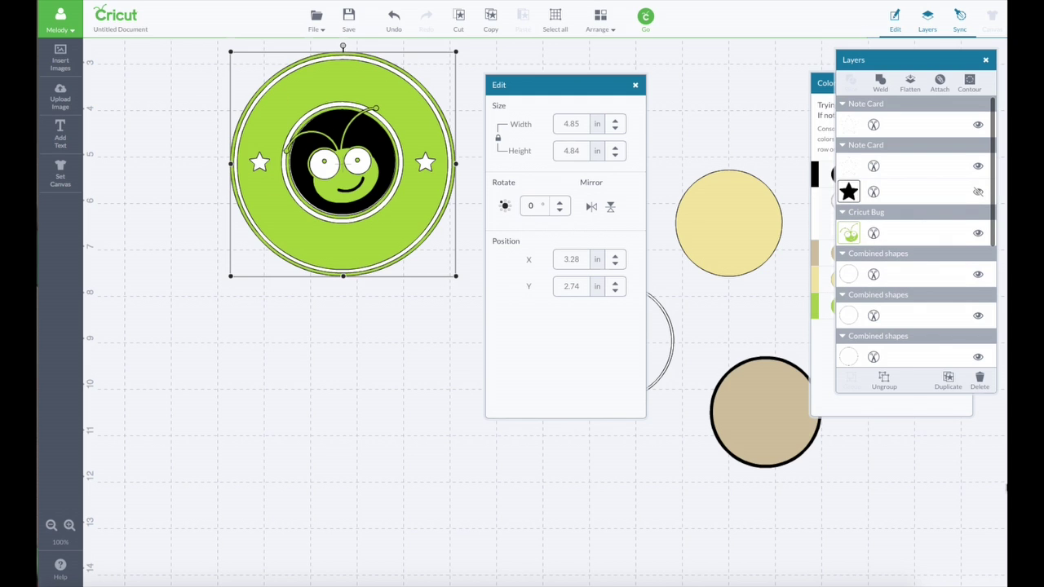
click(881, 377)
click(368, 349)
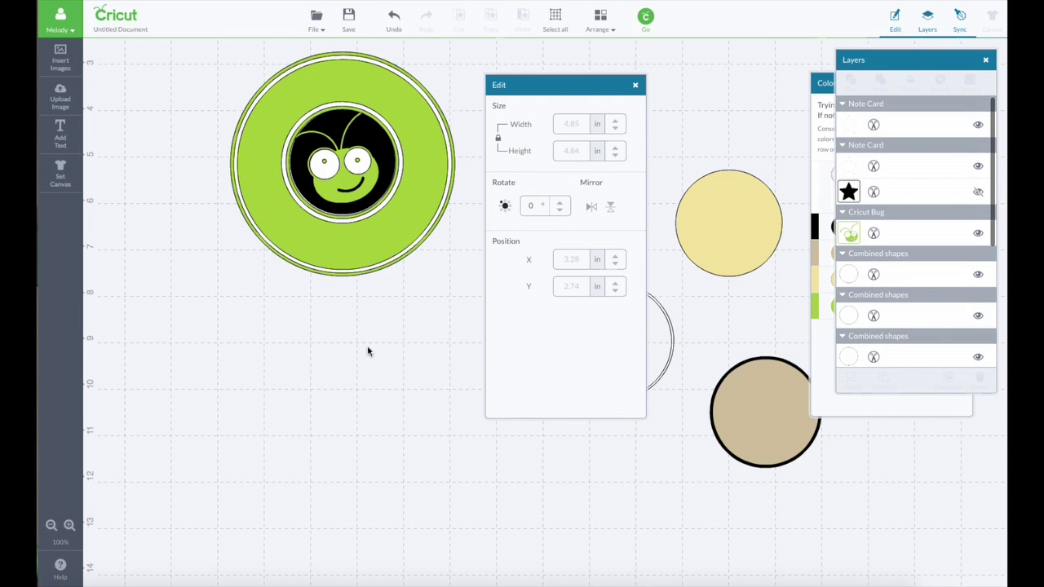
click(423, 171)
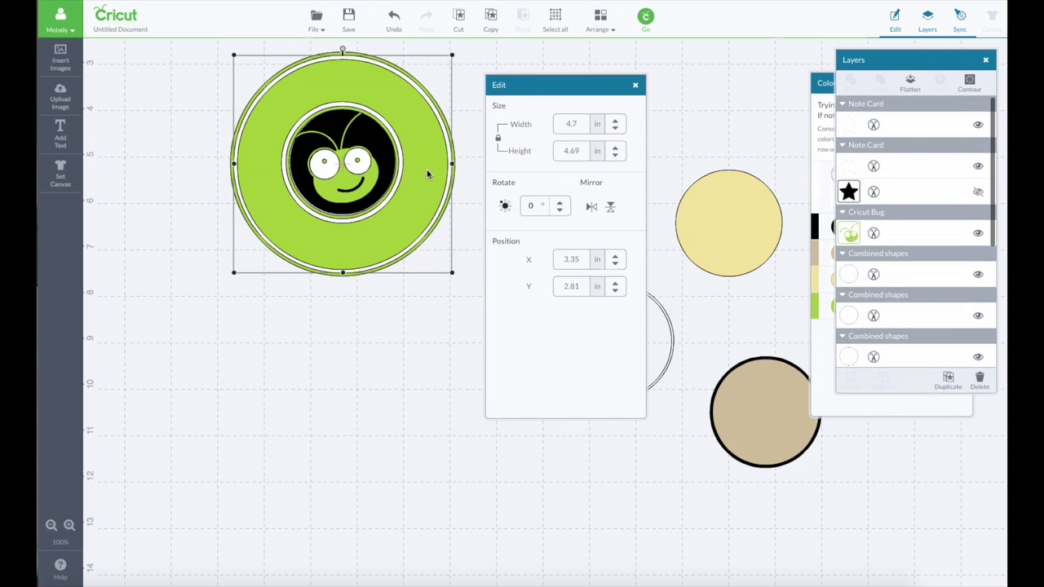
click(600, 23)
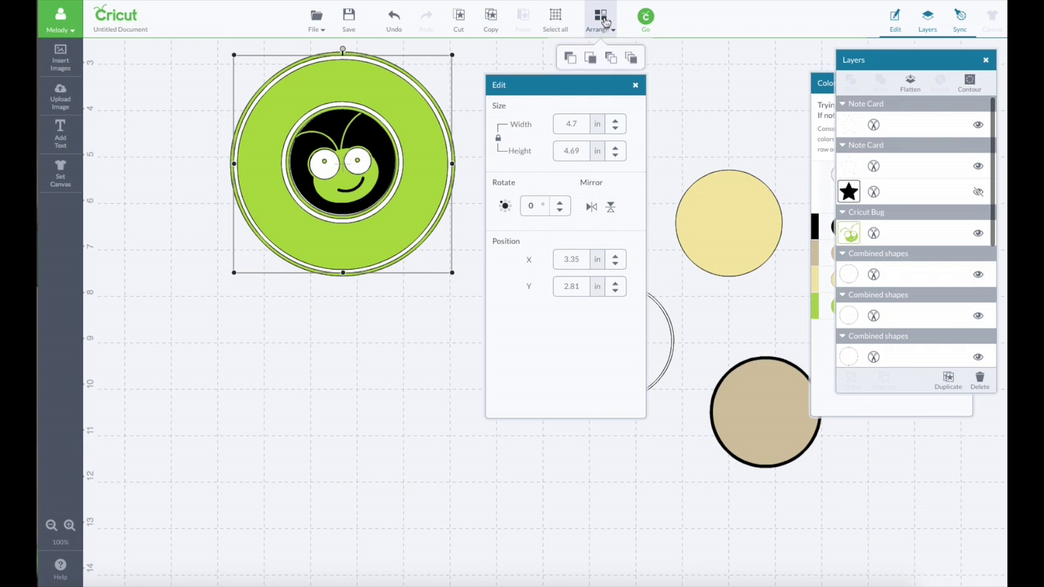
click(613, 58)
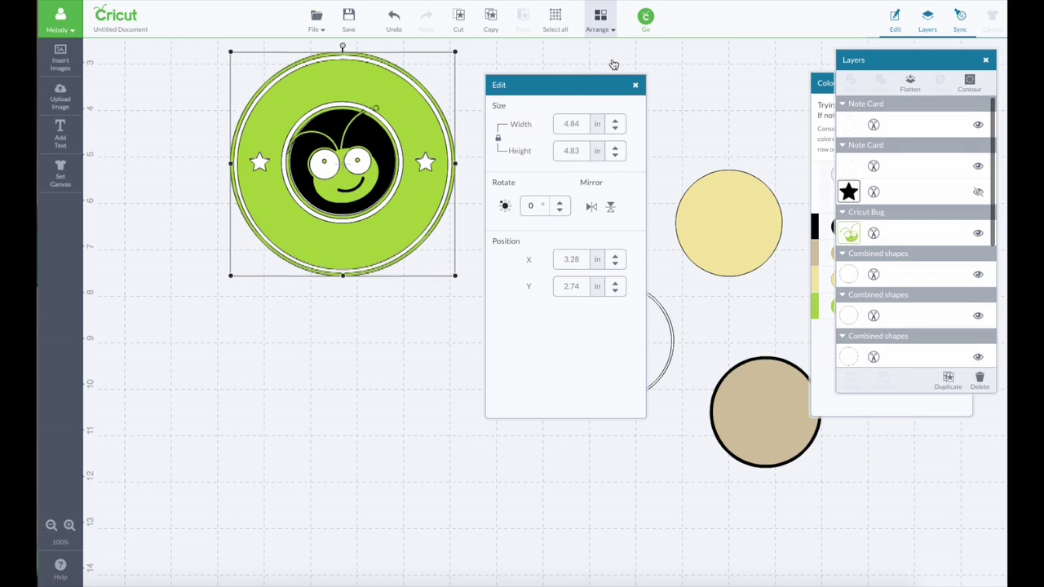
Slice the right white star's shape out of the large green ring and move the cut-out green star off the design.
click(426, 163)
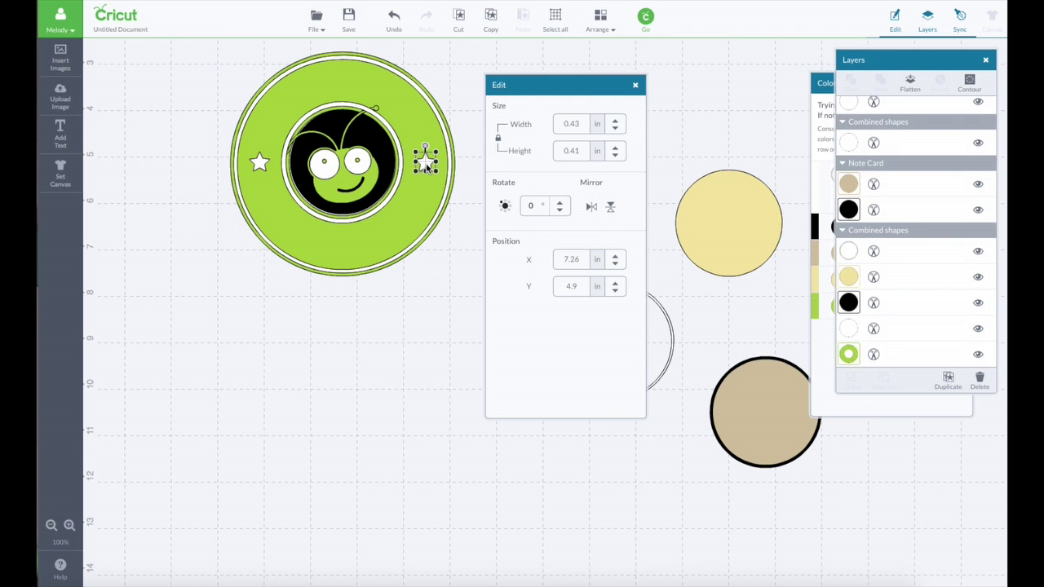
click(902, 355)
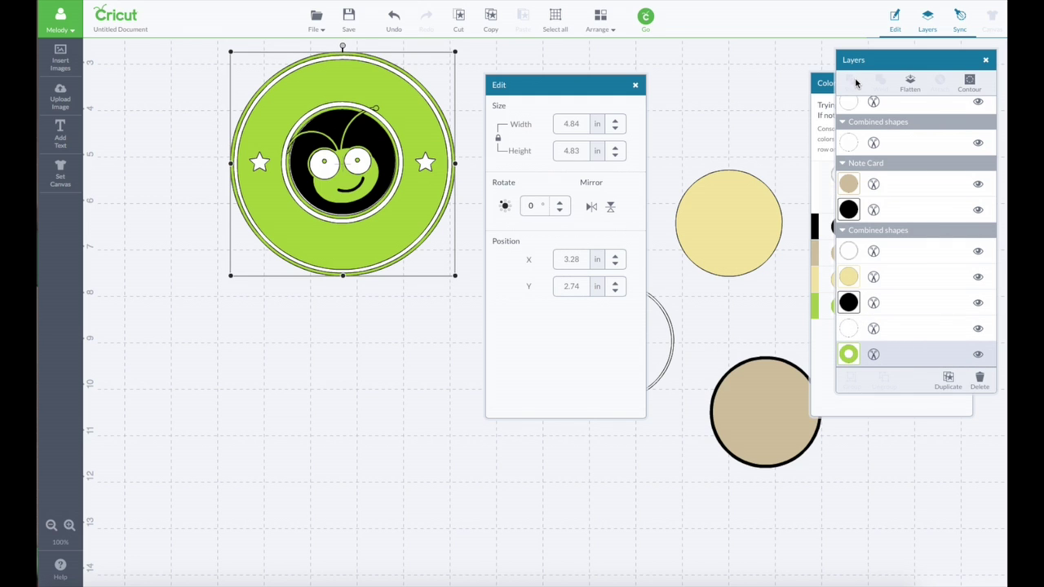
scroll(899, 261, up, 5)
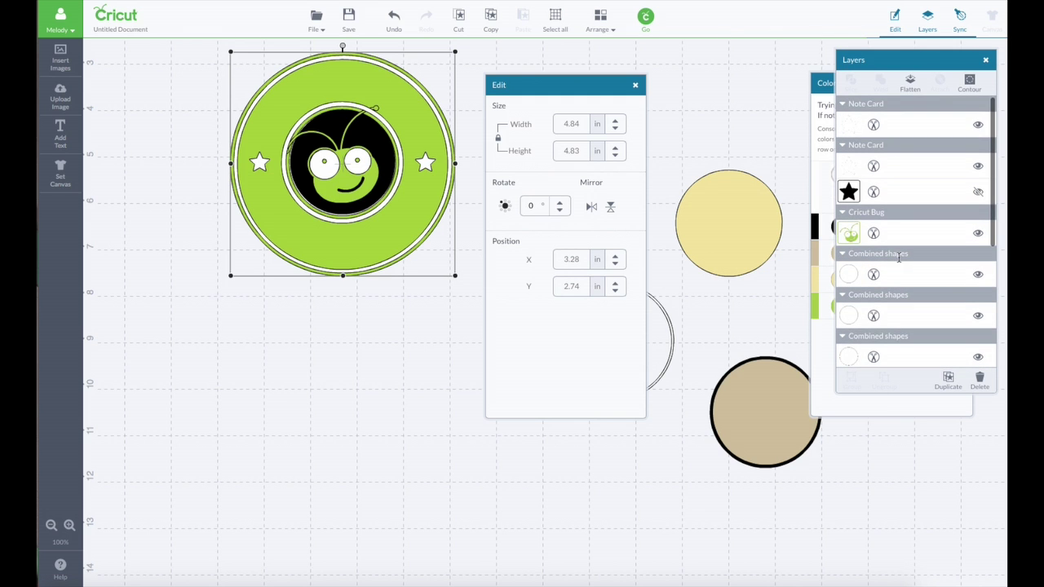
scroll(901, 245, down, 3)
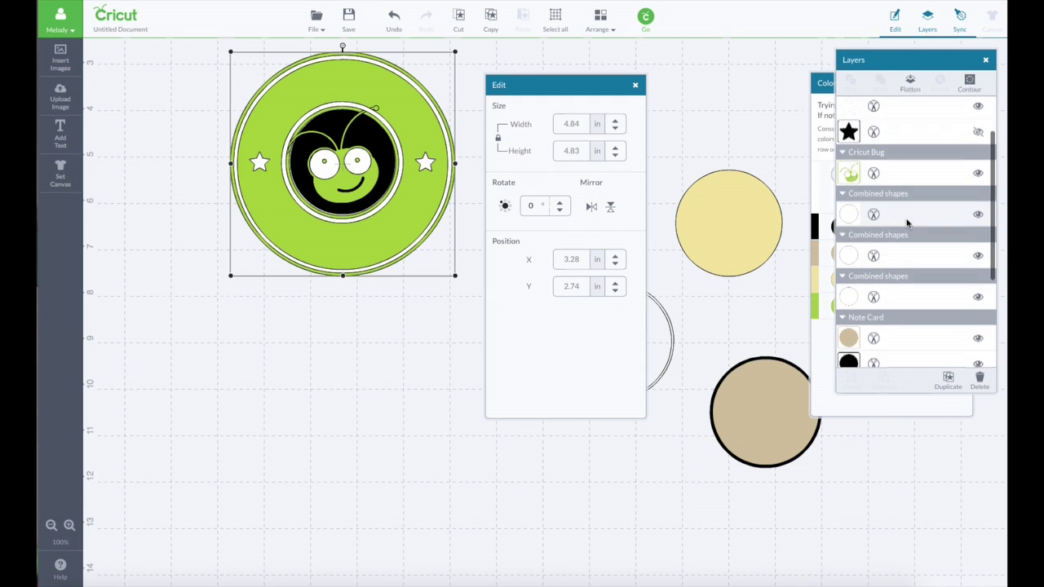
scroll(902, 136, up, 3)
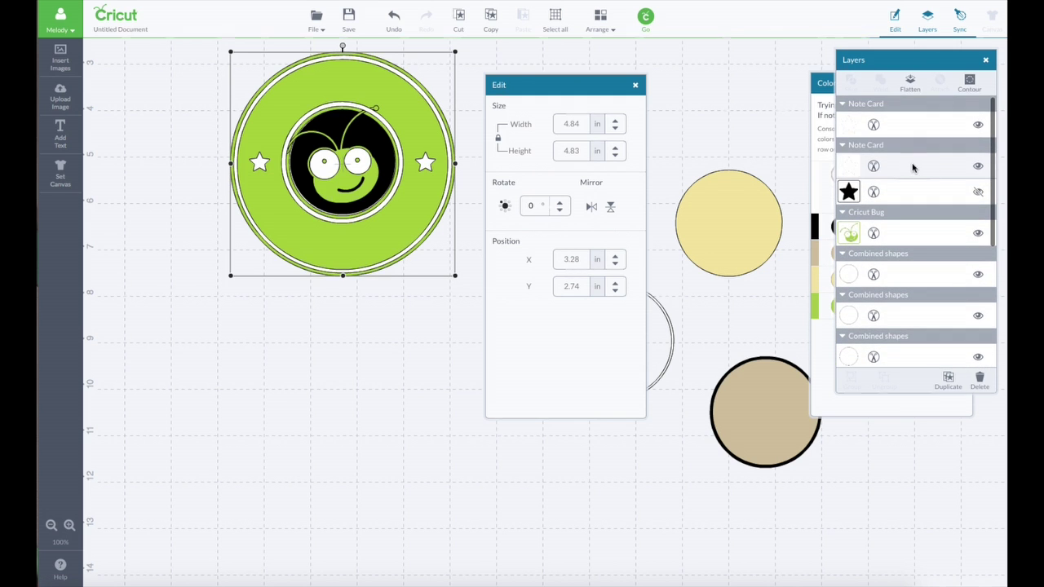
click(912, 165)
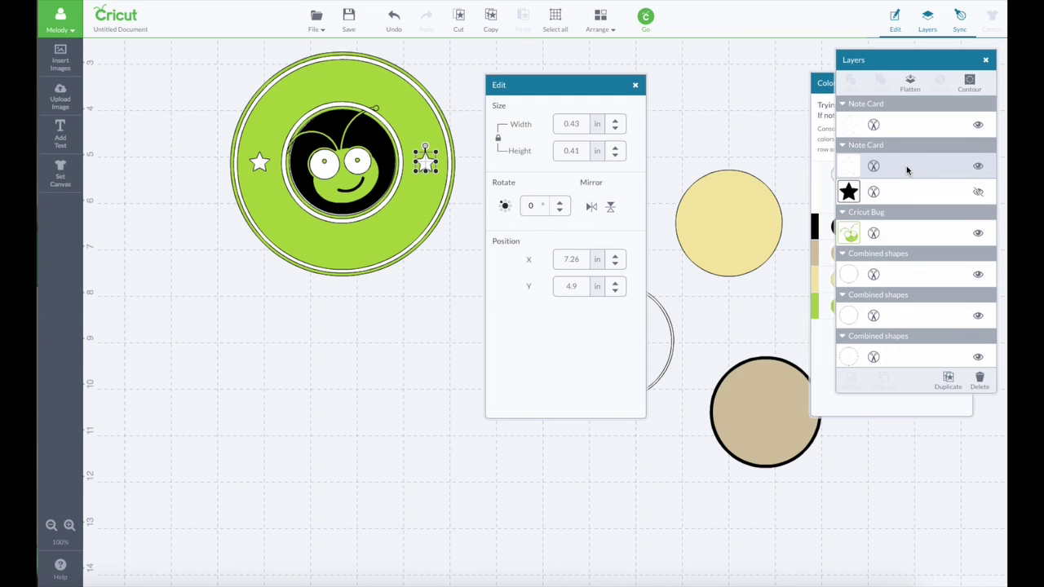
scroll(907, 180, down, 10)
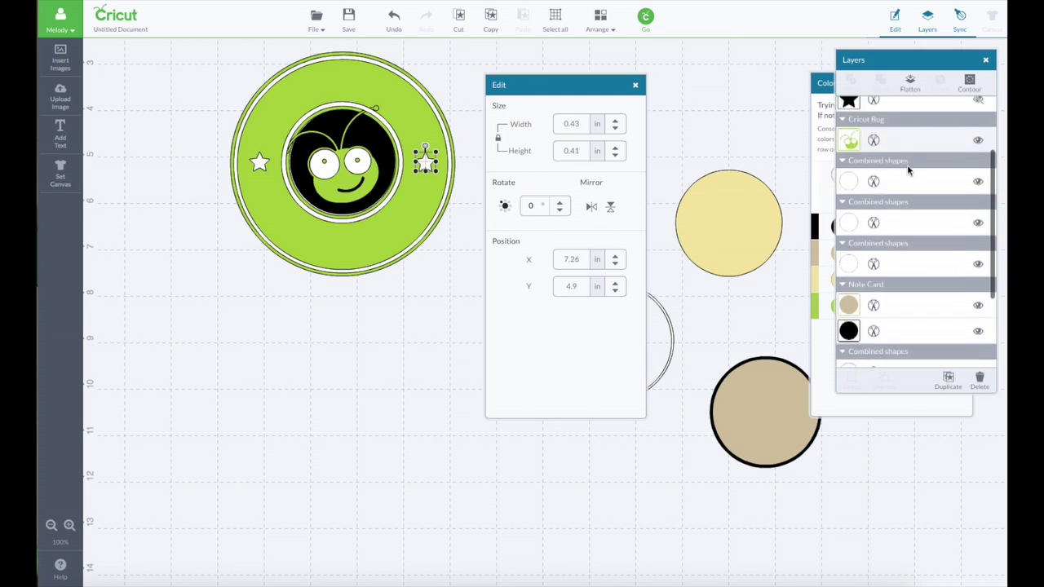
click(909, 353)
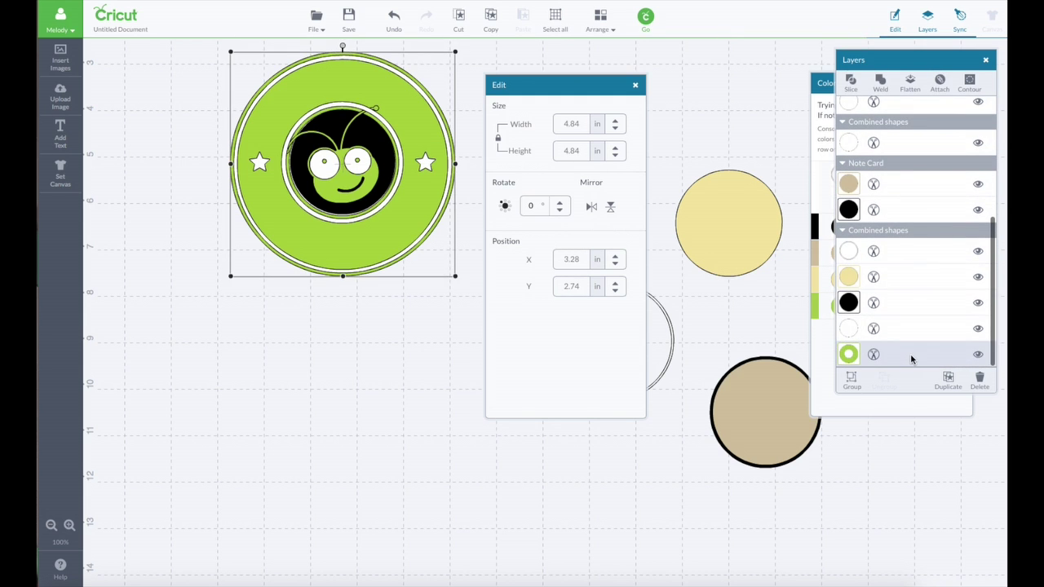
click(851, 82)
drag(421, 172, 461, 260)
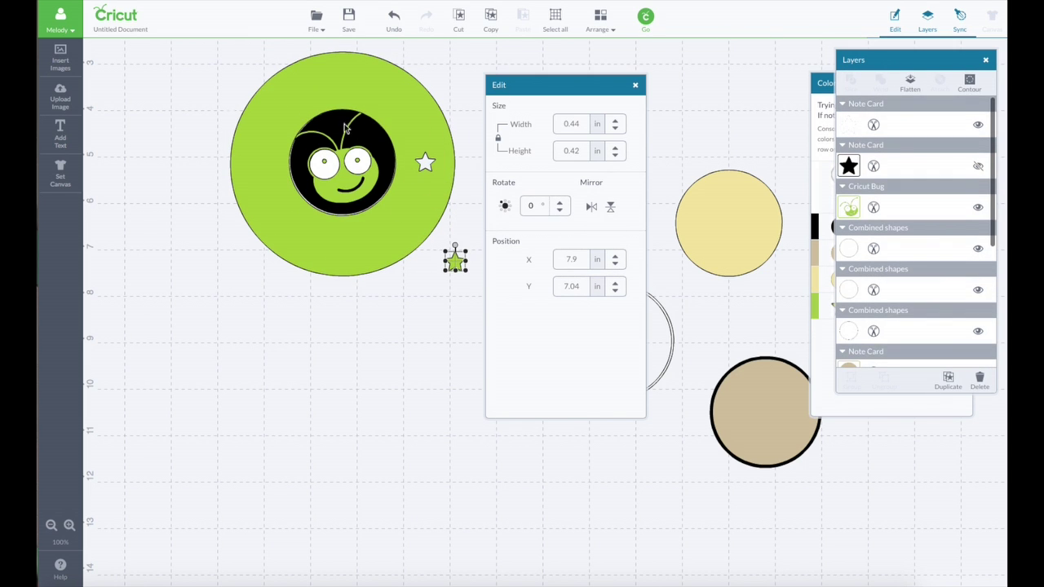
Bring the left white star to the front so it sits above the green ring.
click(854, 128)
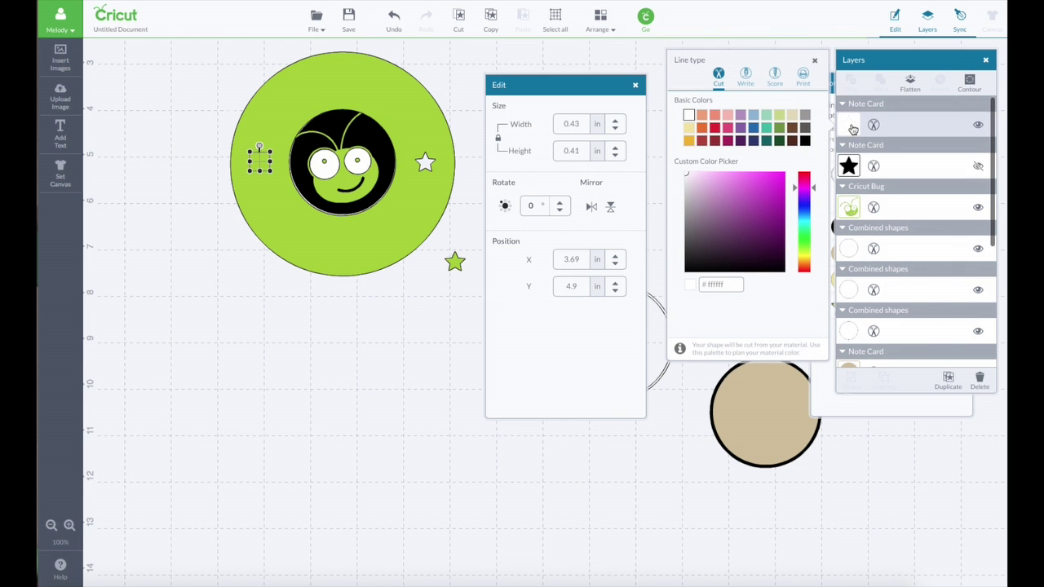
click(601, 27)
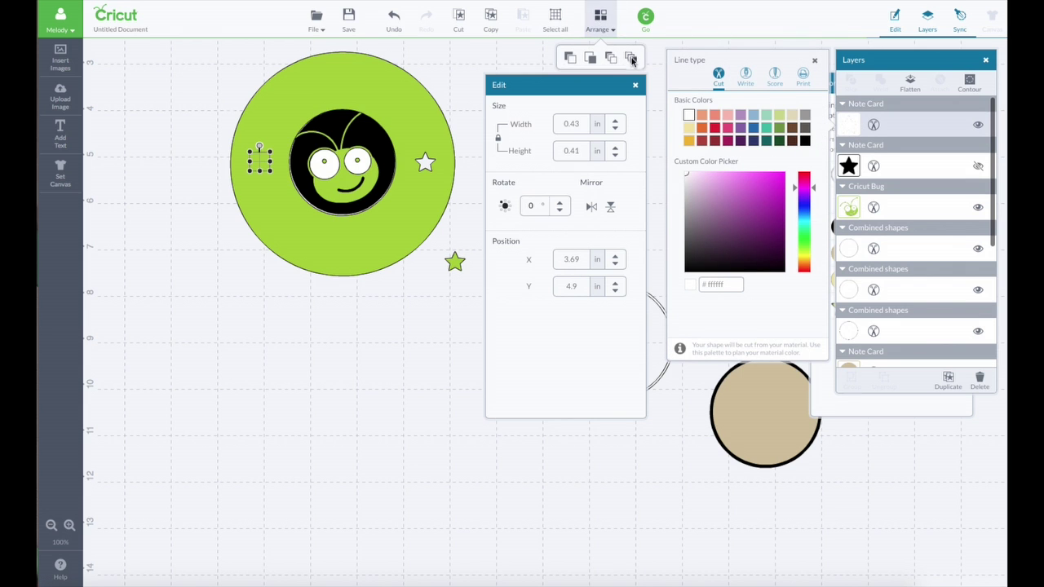
click(631, 51)
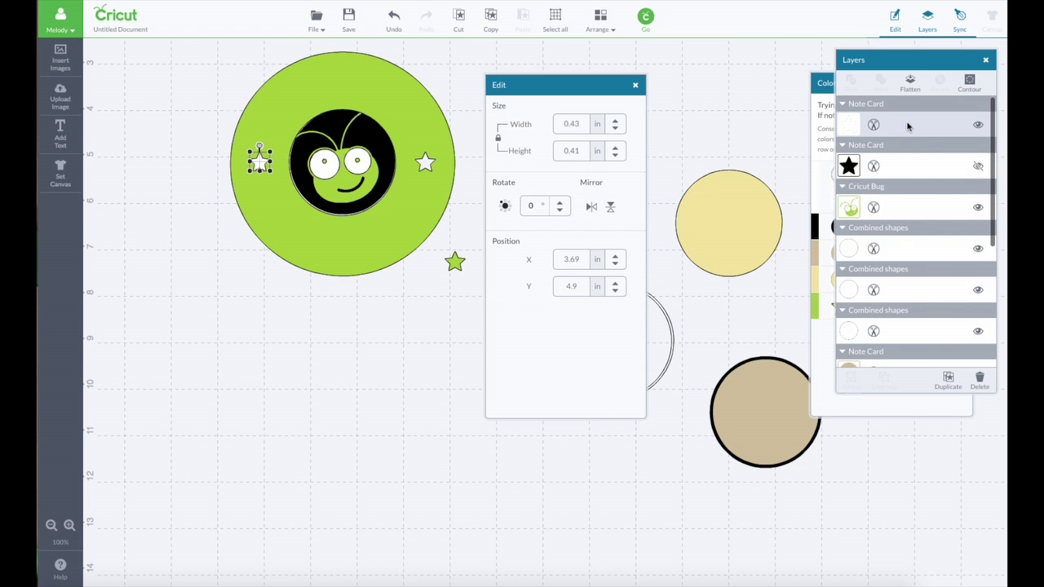
Slice the left white star's shape out of the green ring and move the cut-out green star below the design.
scroll(921, 293, down, 5)
click(904, 253)
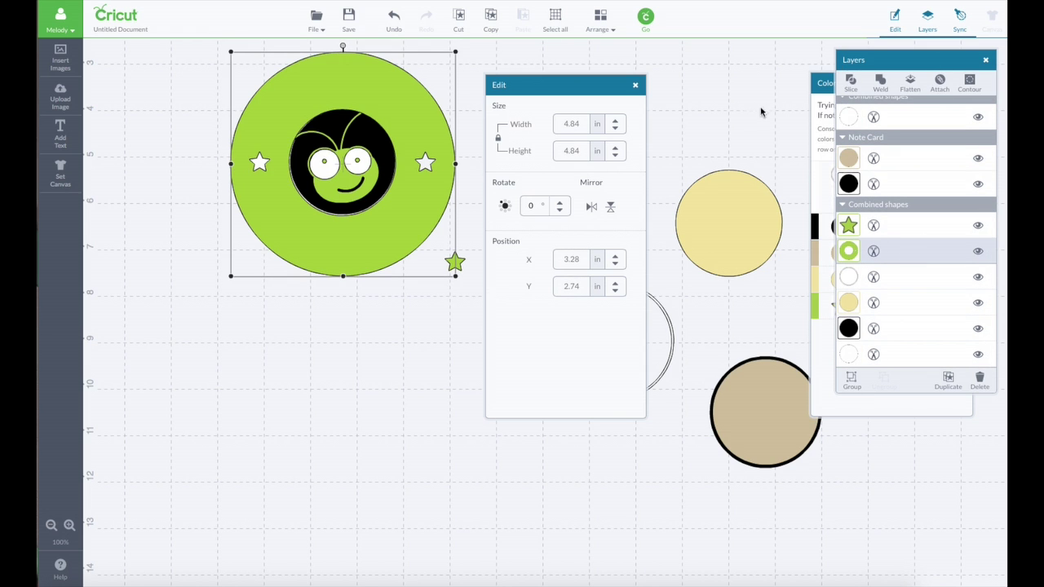
click(846, 84)
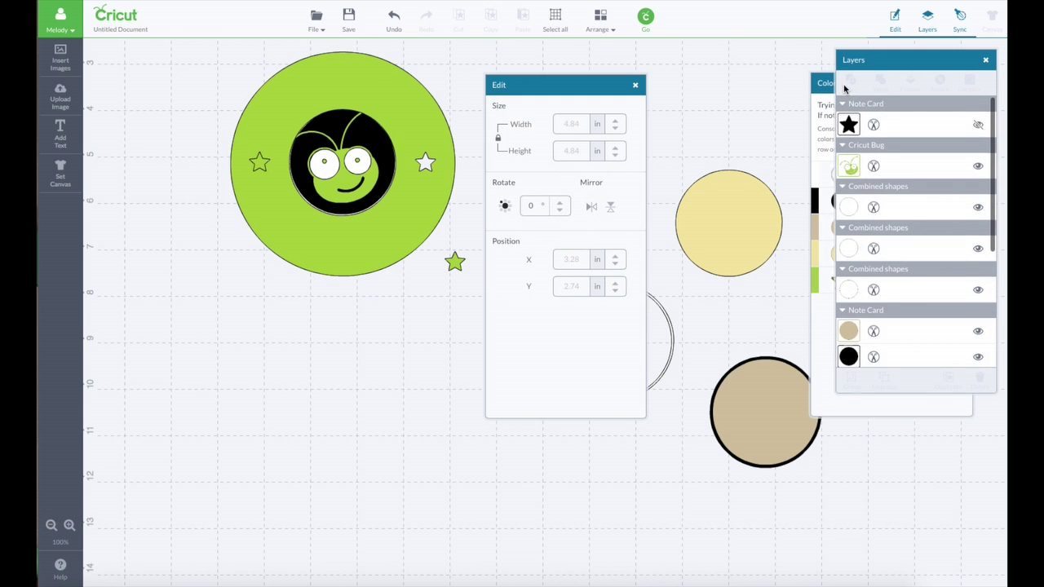
drag(263, 162, 258, 314)
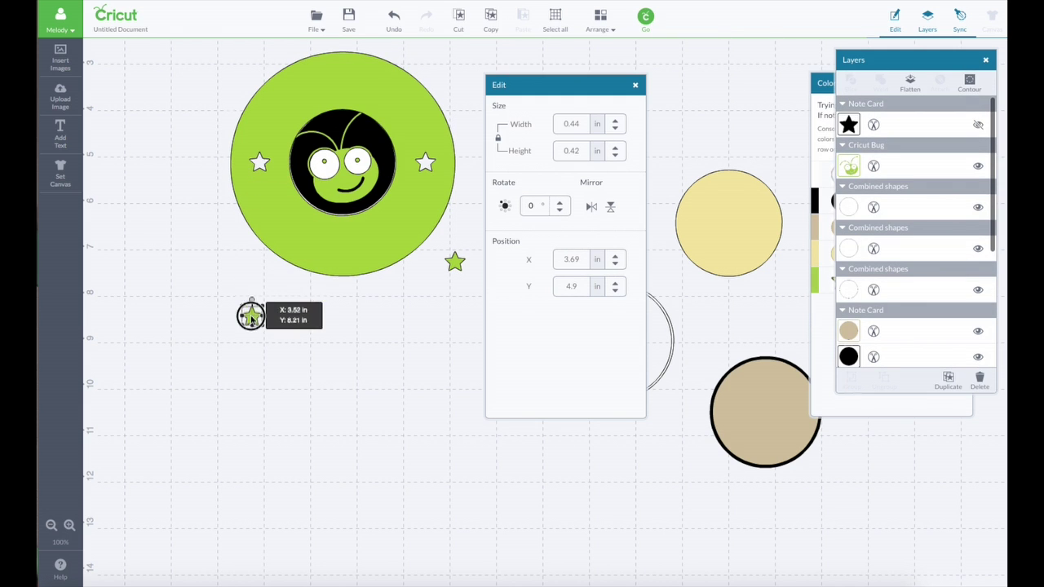
Send the sliced green ring behind the white borders and gather the two cut-out green stars beside the design.
click(440, 191)
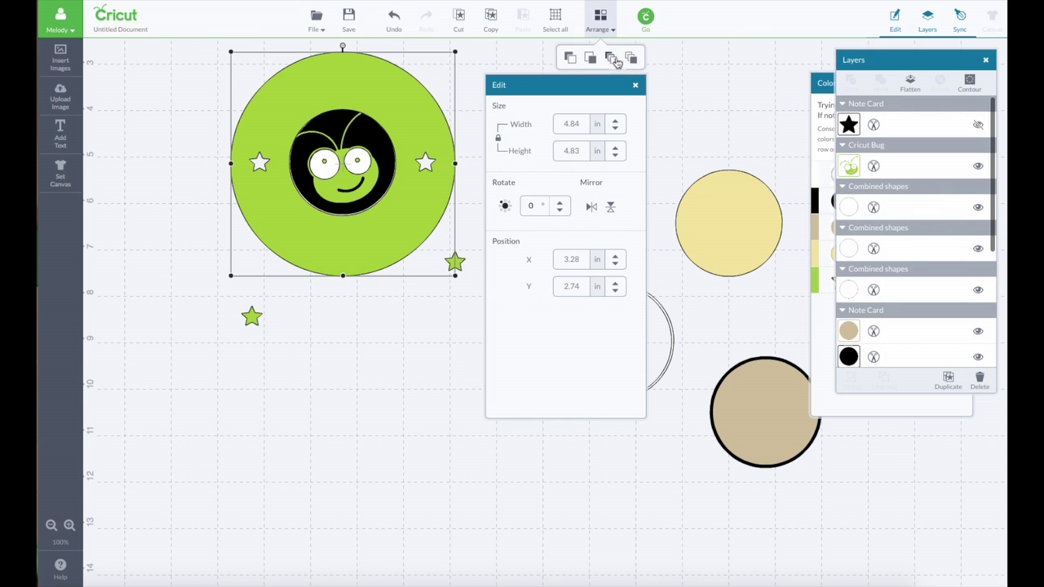
click(611, 59)
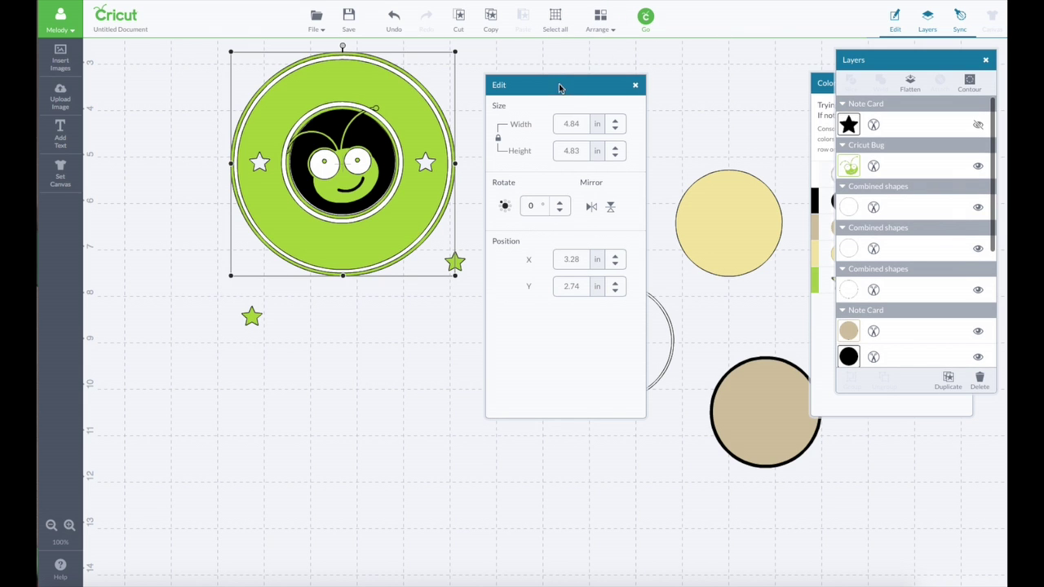
drag(560, 88, 637, 80)
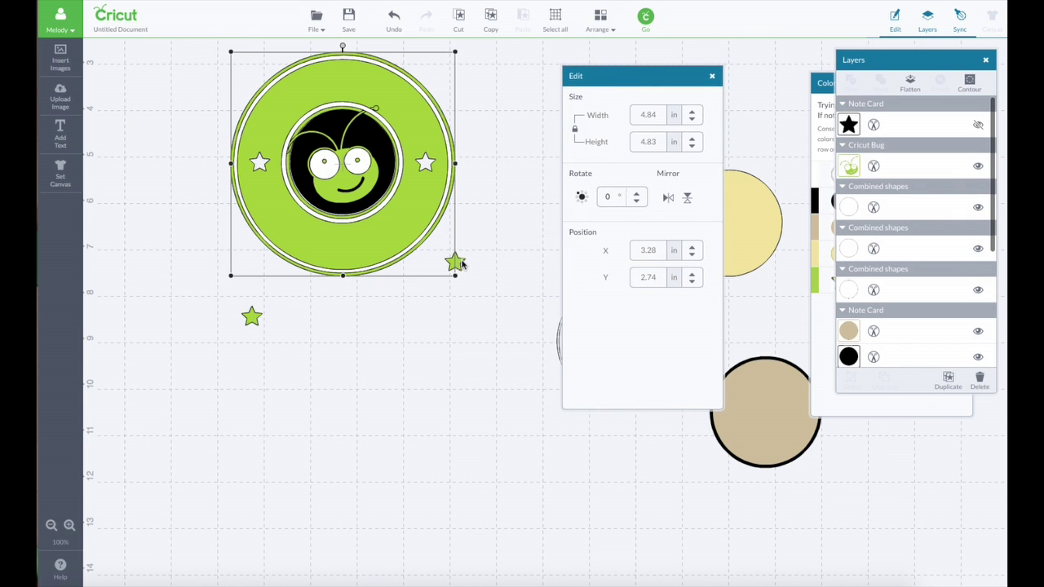
drag(461, 264, 521, 298)
Add a text object reading "Cricut" to the canvas.
click(70, 143)
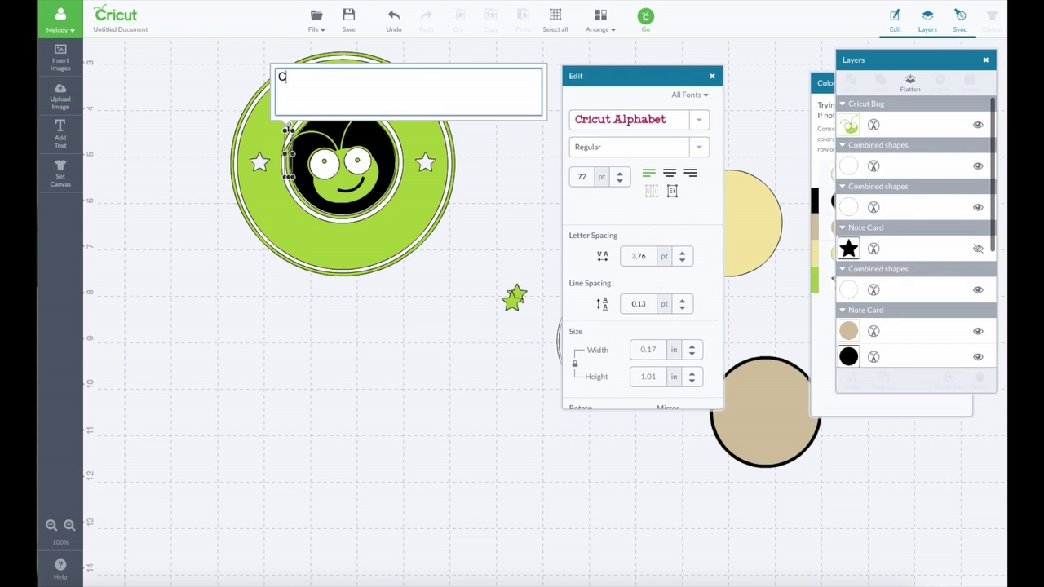
text(ut)
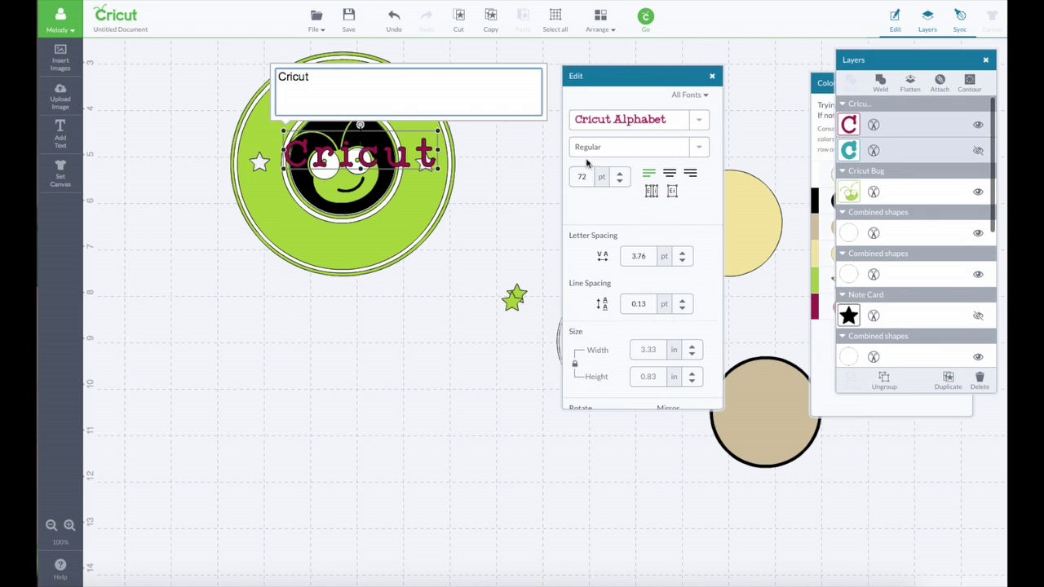
click(700, 123)
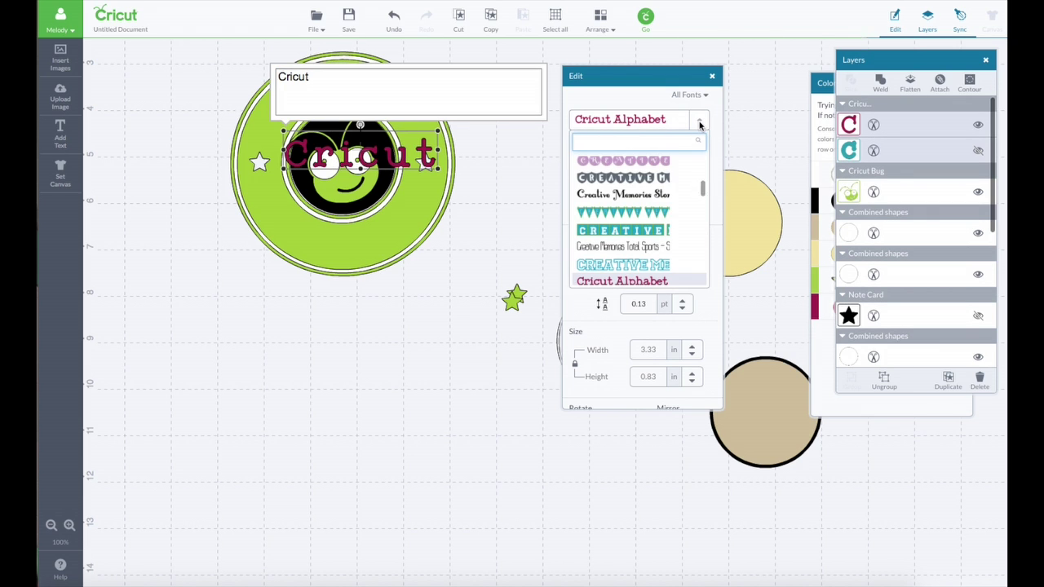
scroll(702, 163, up, 1)
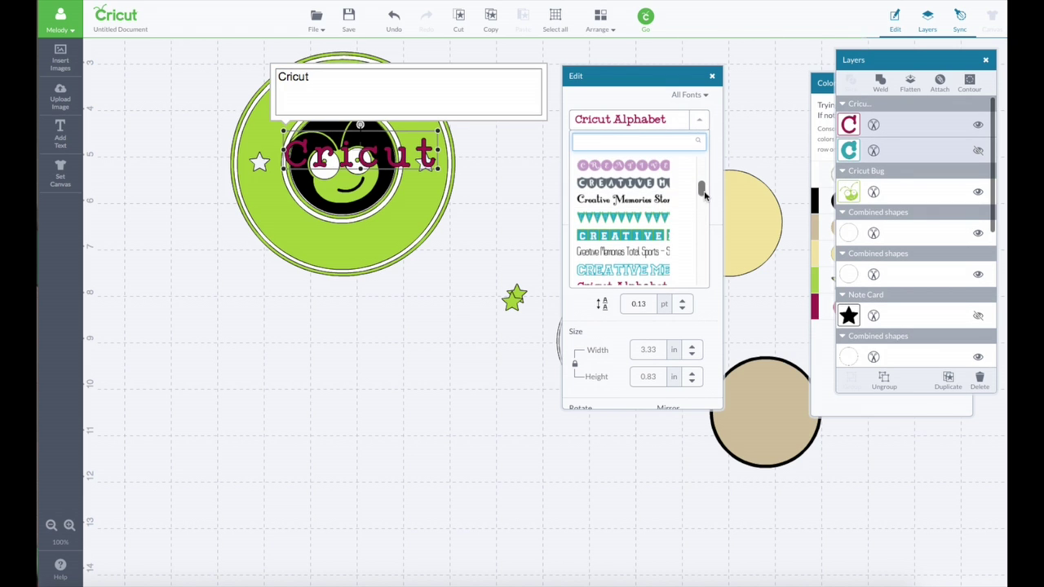
click(705, 193)
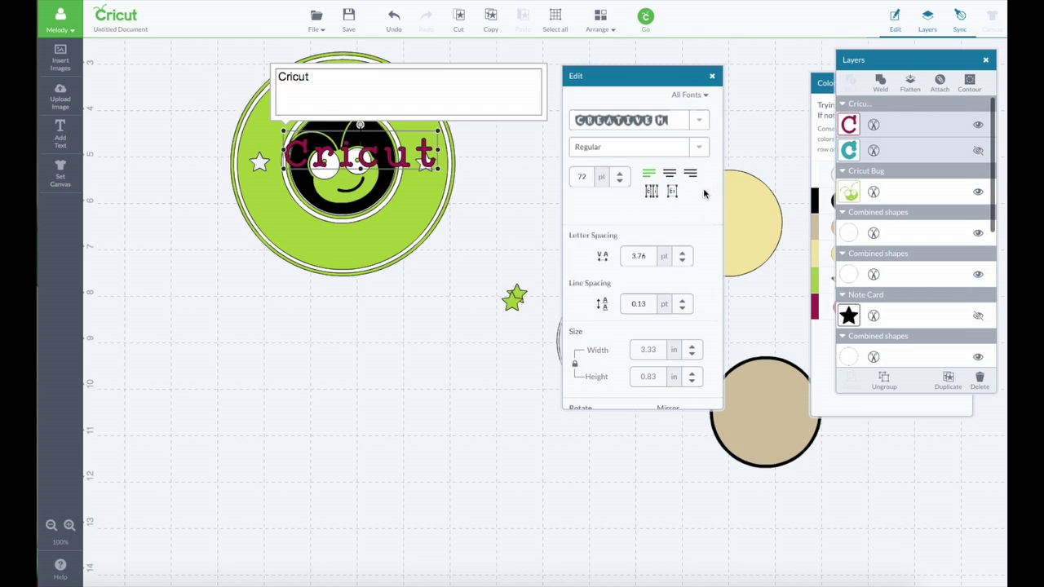
Set the font of the "Cricut" text to Nates ABCs.
click(697, 121)
drag(703, 187, 706, 247)
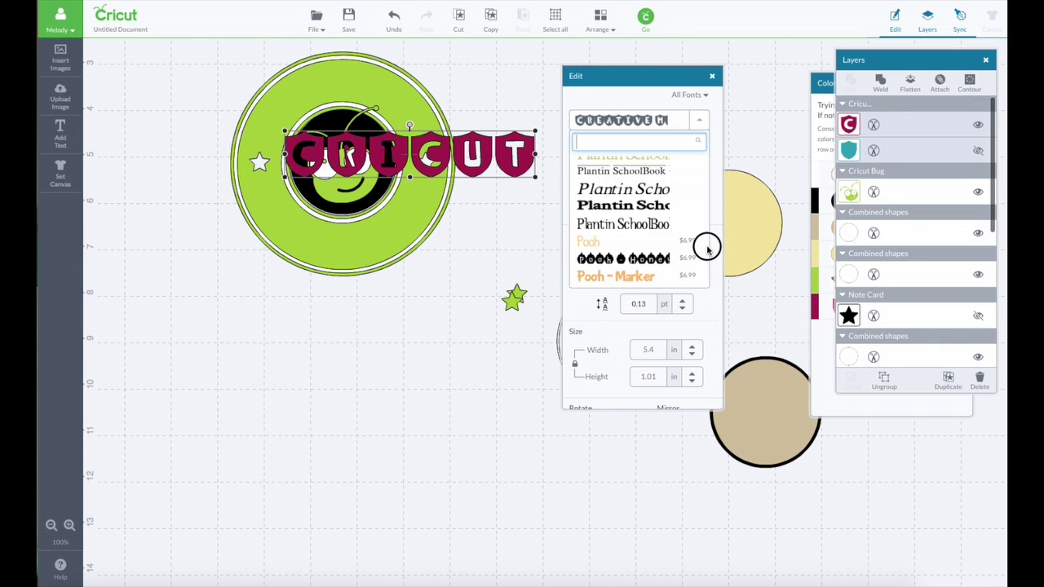
drag(706, 247, 707, 236)
click(650, 283)
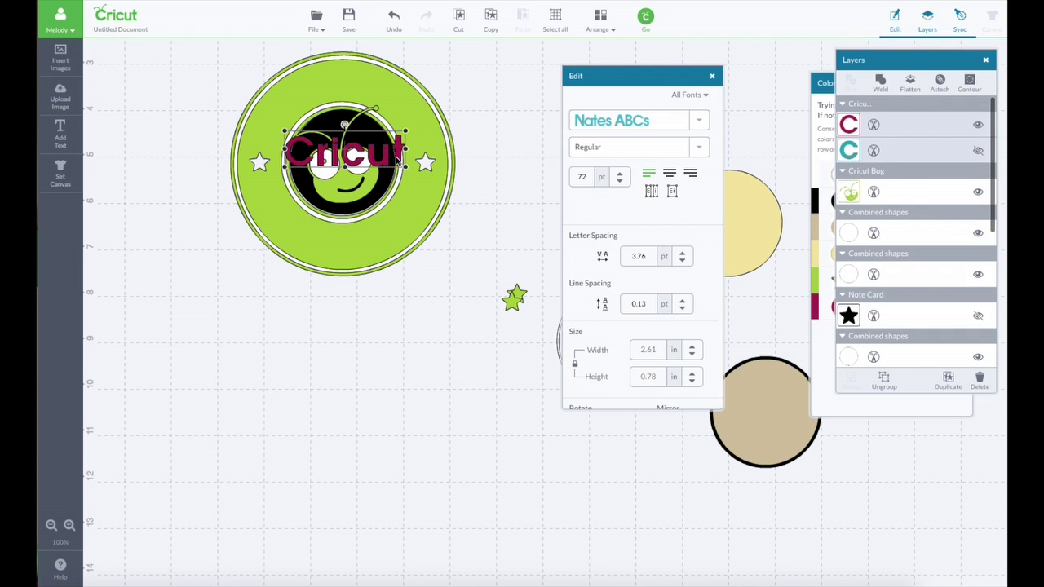
Enlarge the "Cricut" text to about 3.12 in wide and place it across the upper part of the green ring.
drag(399, 150, 426, 262)
double_click(398, 238)
drag(371, 242, 366, 238)
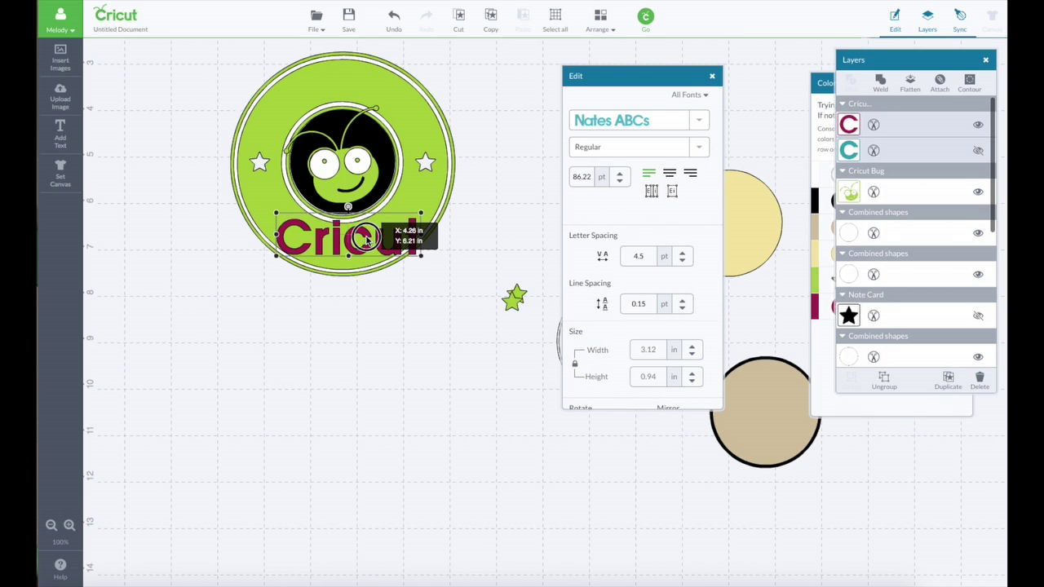
drag(363, 237, 354, 82)
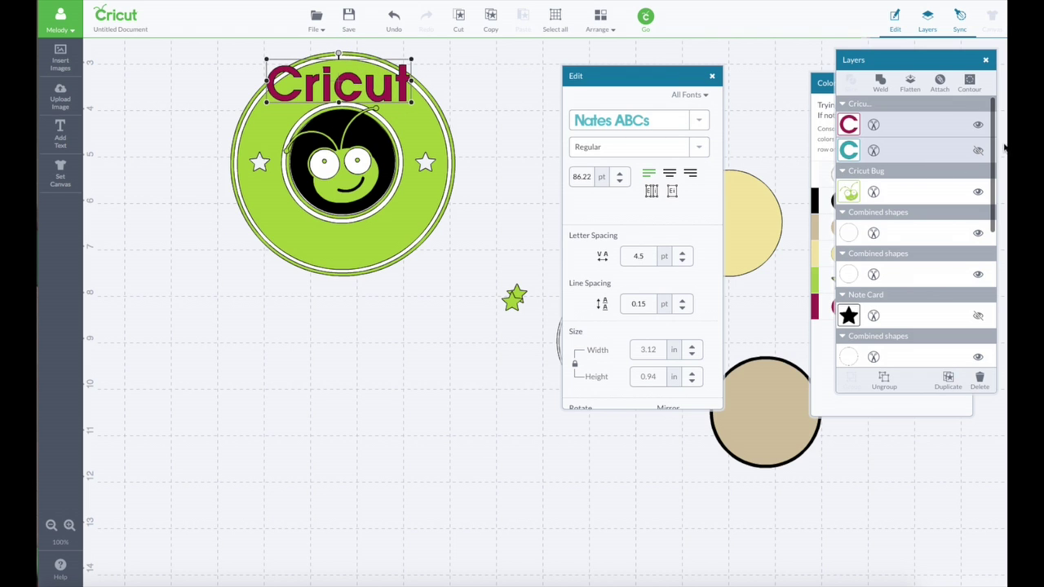
Ungroup the "Cricut" text down to its individual letters.
click(886, 380)
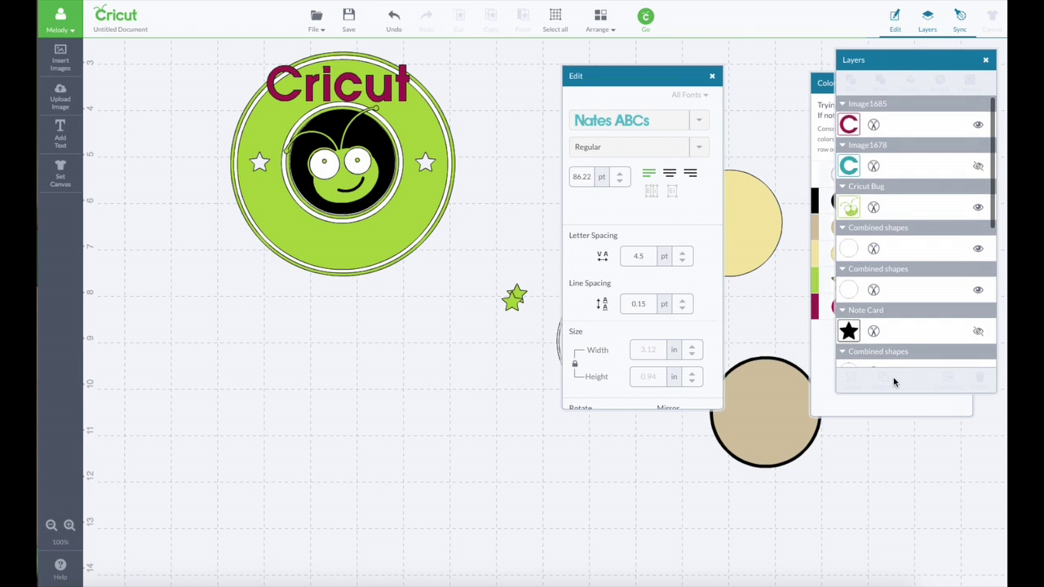
click(394, 77)
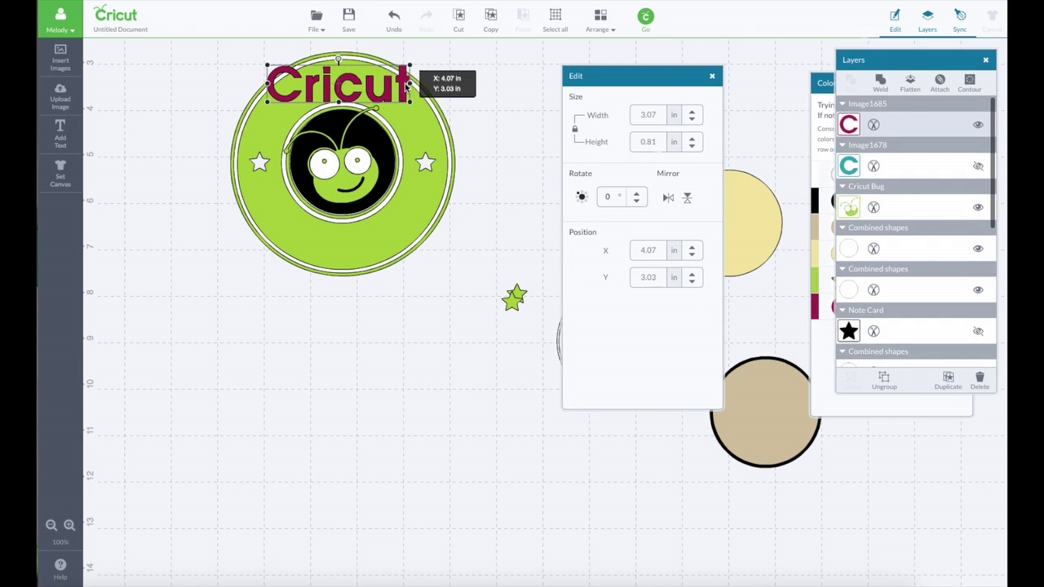
click(886, 380)
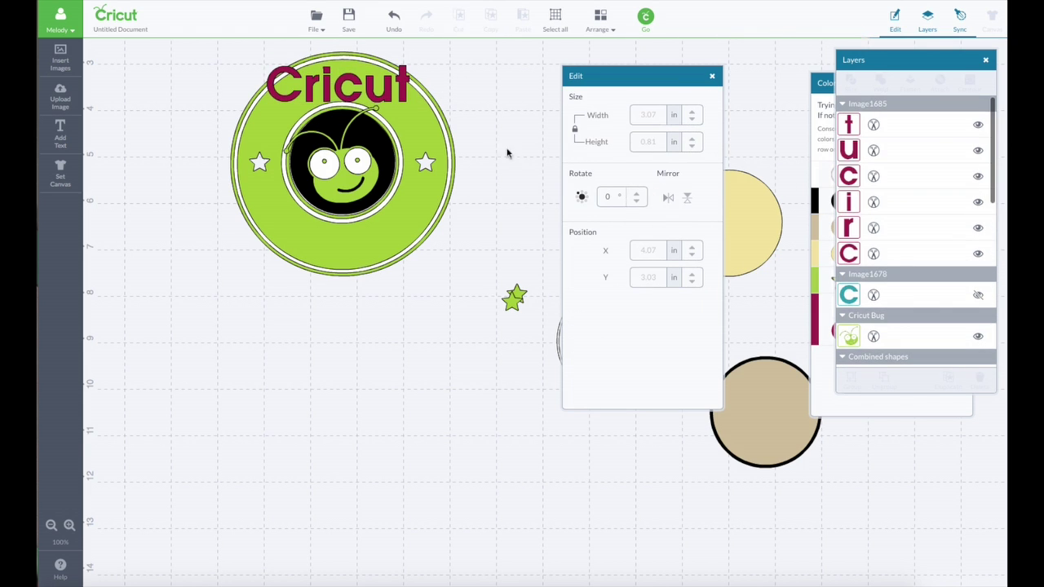
Rotate the capital C to about 333.6° and arrange the C, r and i along the upper curve of the green ring.
click(279, 96)
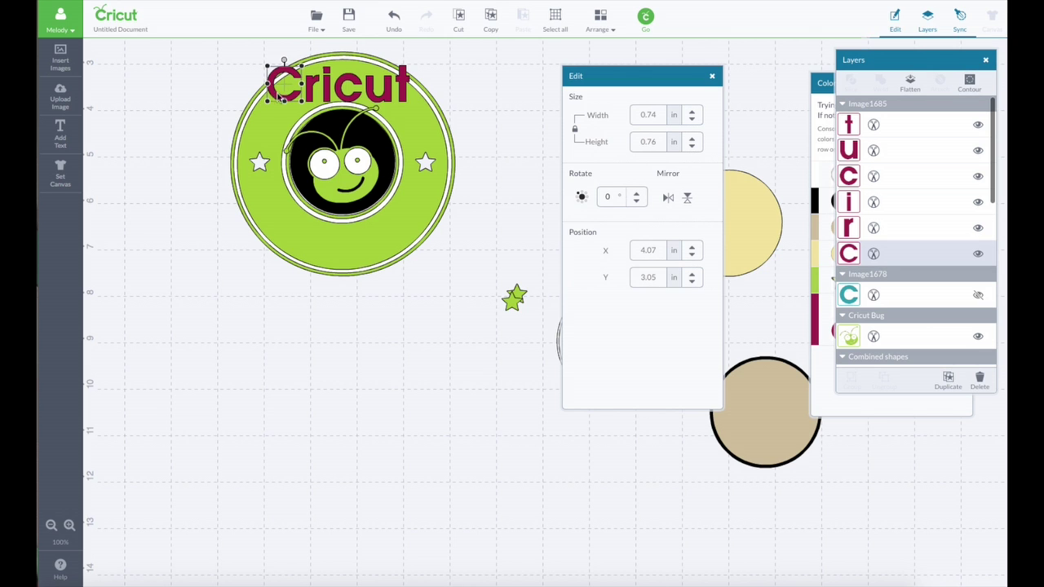
drag(284, 57, 271, 63)
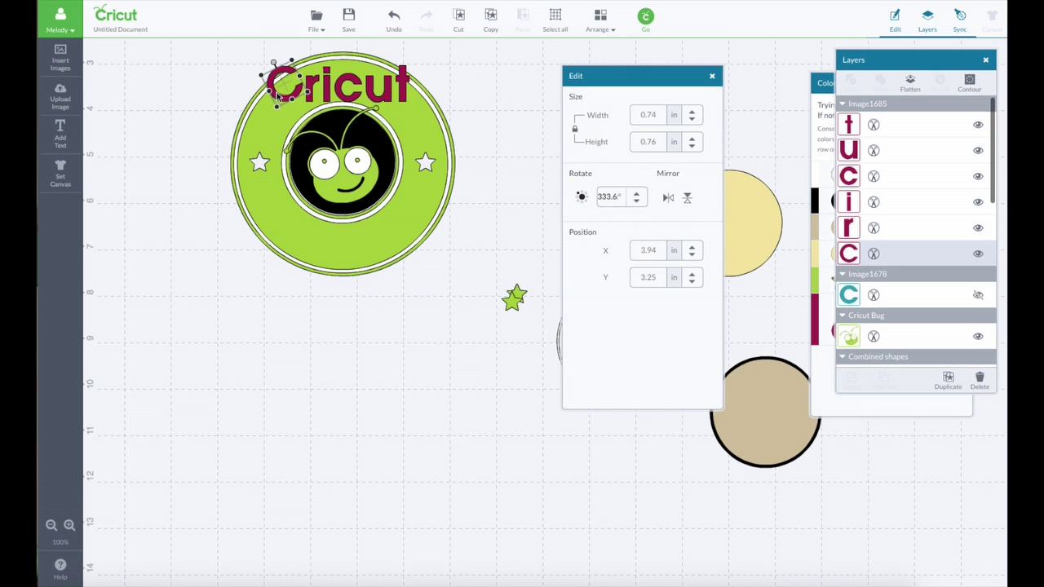
click(314, 73)
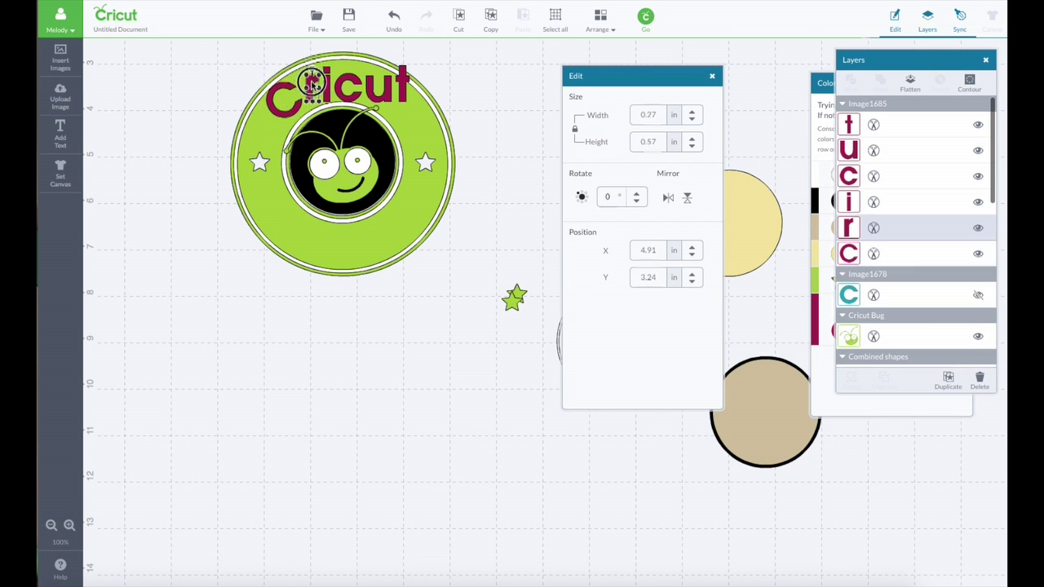
mouse_move(314, 74)
mouse_down()
mouse_move(303, 47)
mouse_move(317, 75)
mouse_move(332, 70)
mouse_move(323, 57)
mouse_up()
click(326, 82)
Rotate the small c to about 5.5° and the t to about 26.4°, and arrange the c, u and t along the ring's upper curve.
click(353, 79)
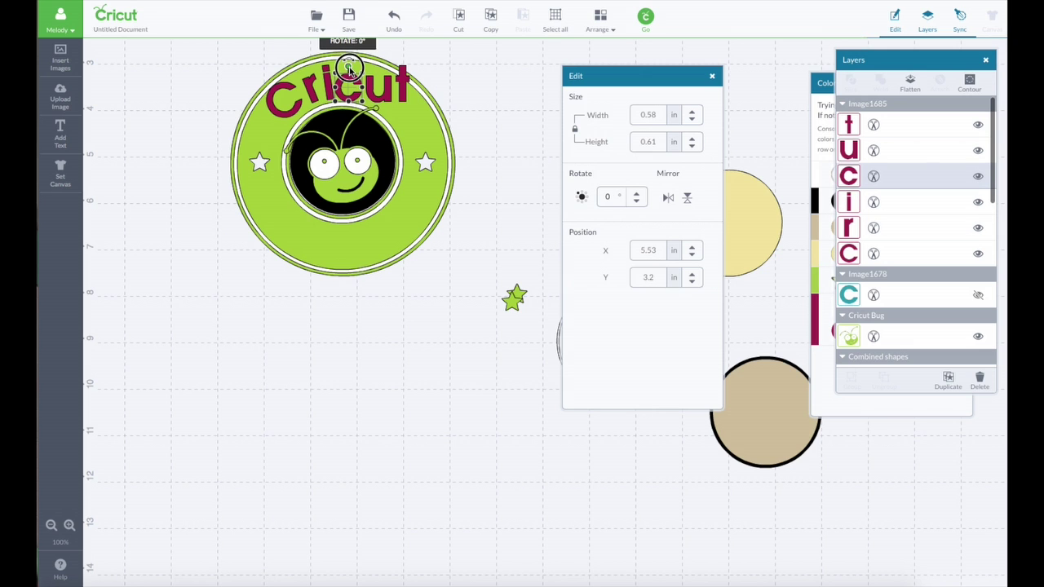
drag(349, 69, 406, 101)
click(379, 75)
click(403, 78)
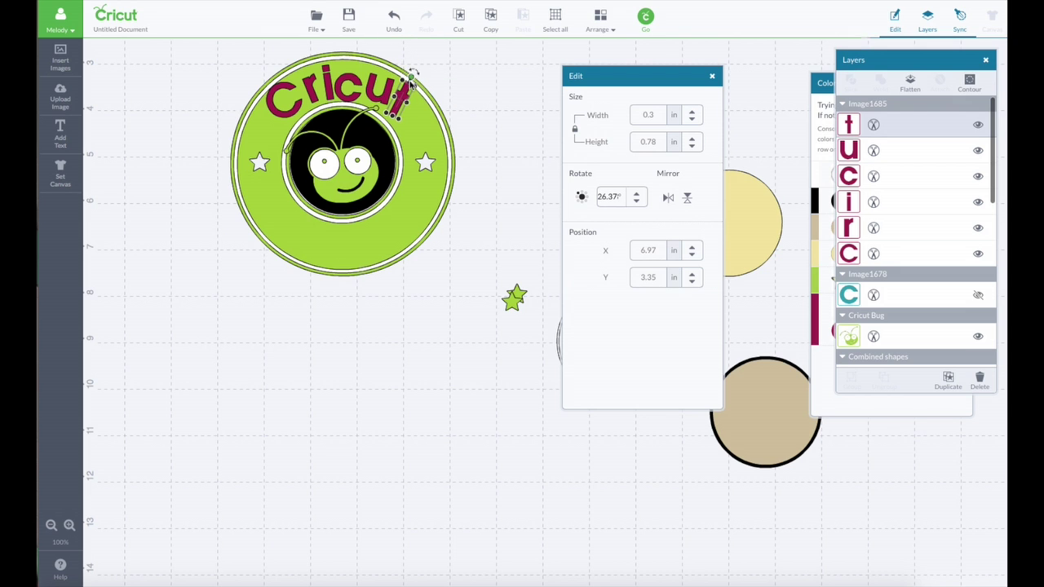
click(387, 93)
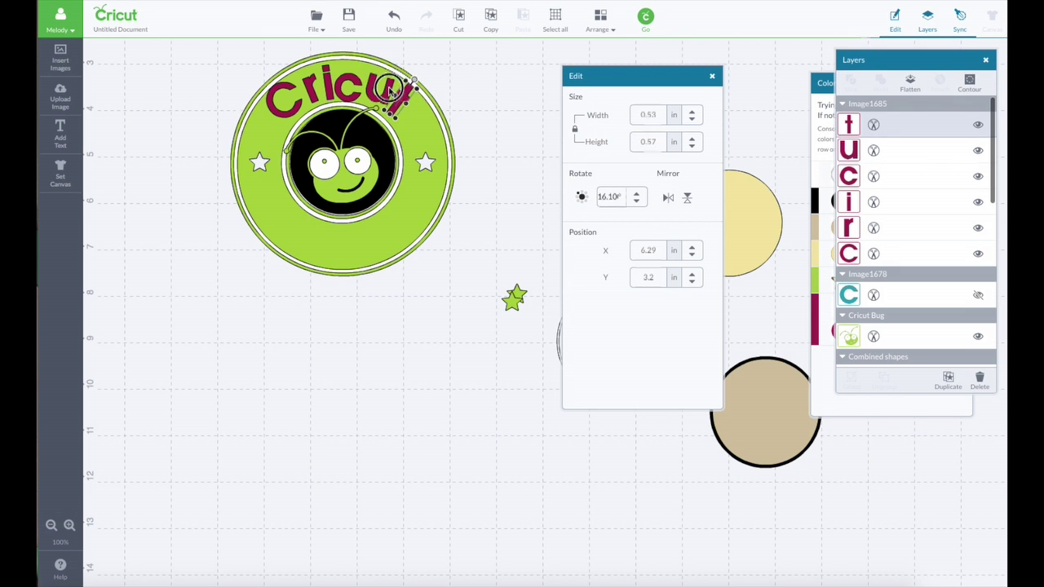
drag(388, 92, 388, 94)
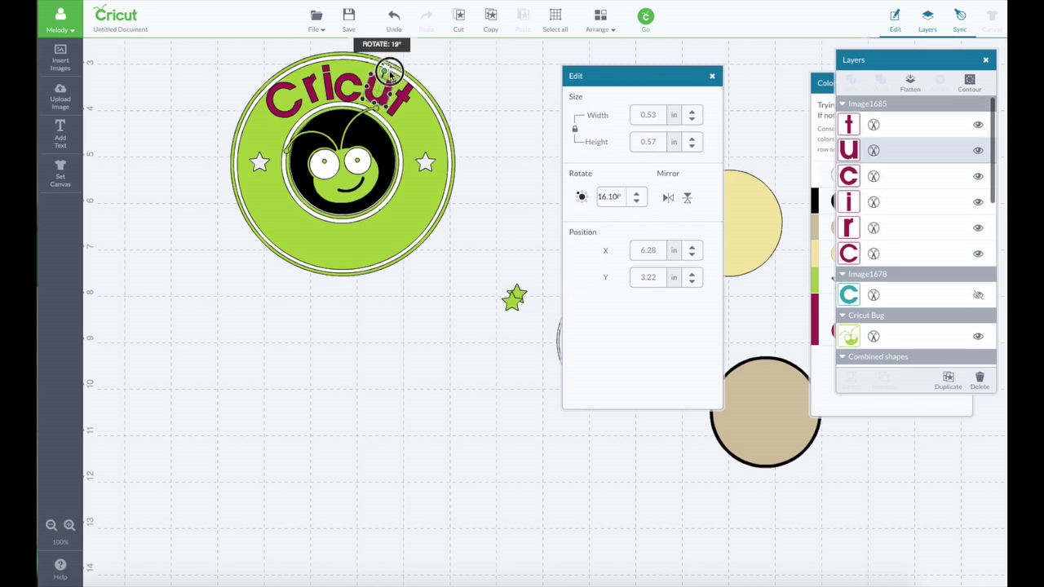
drag(349, 86, 350, 75)
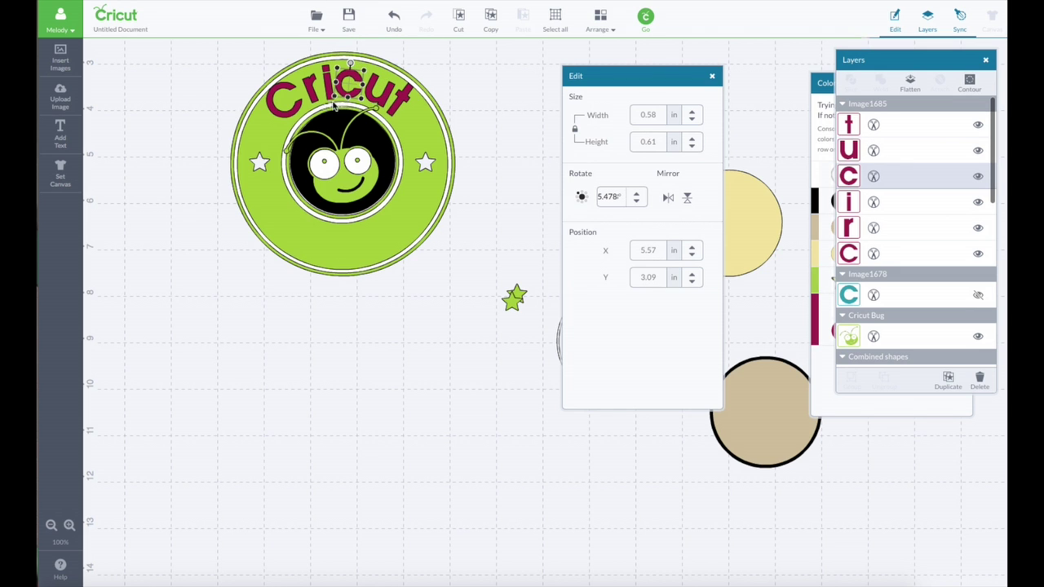
Refine the curved "Cricut" lettering, rotating the capital C to about 328.2°, the u to about 27.3° and the t to about 42.6°.
drag(296, 114, 297, 117)
drag(275, 78, 271, 79)
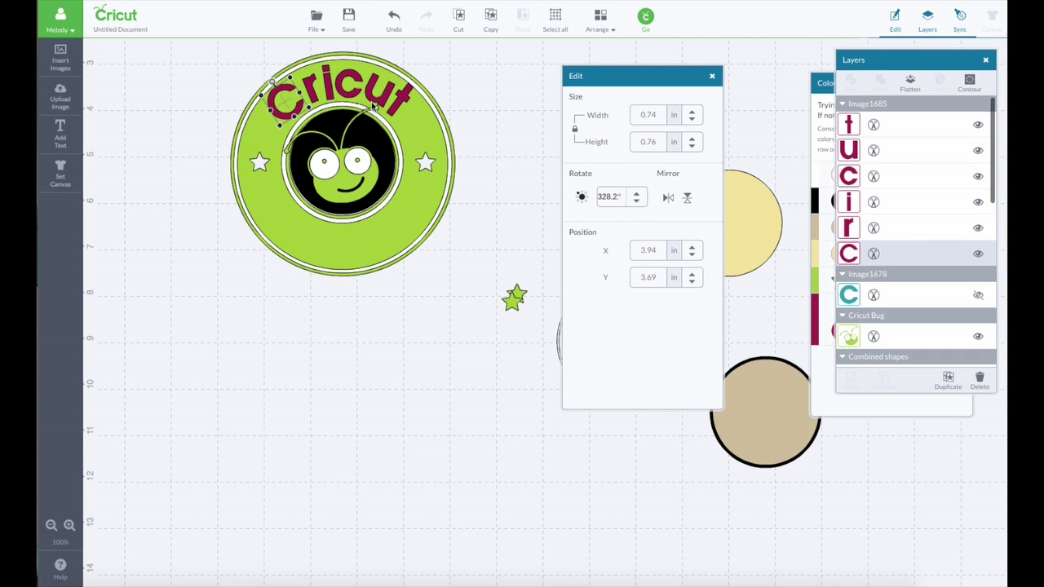
drag(400, 106, 381, 98)
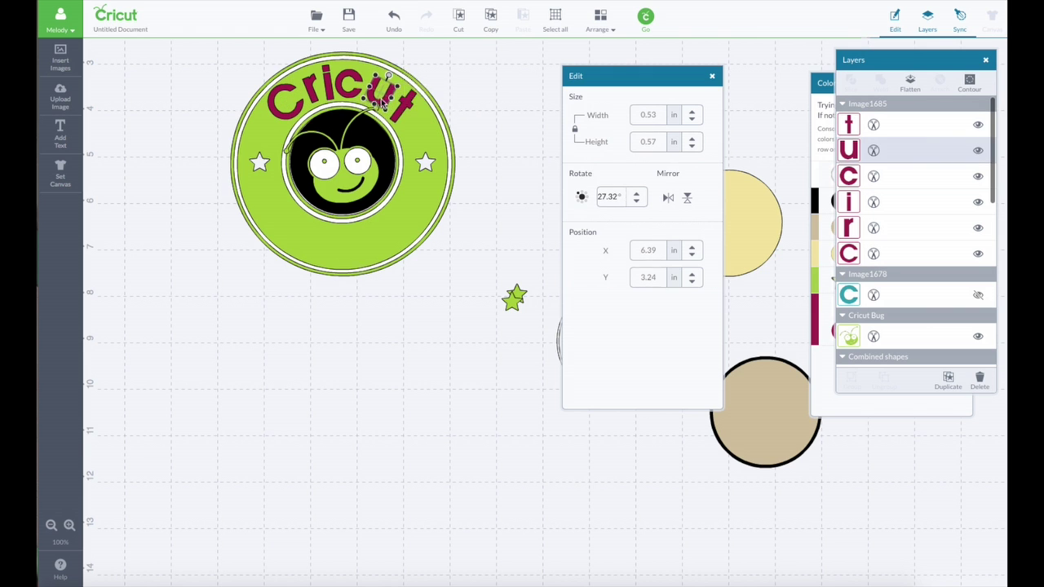
click(321, 117)
click(391, 101)
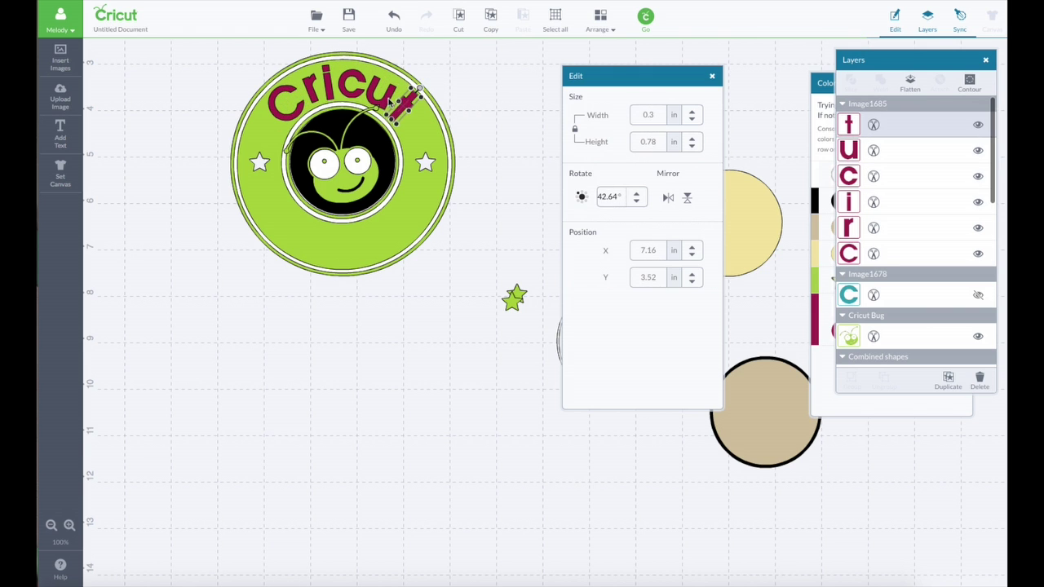
click(314, 90)
click(442, 82)
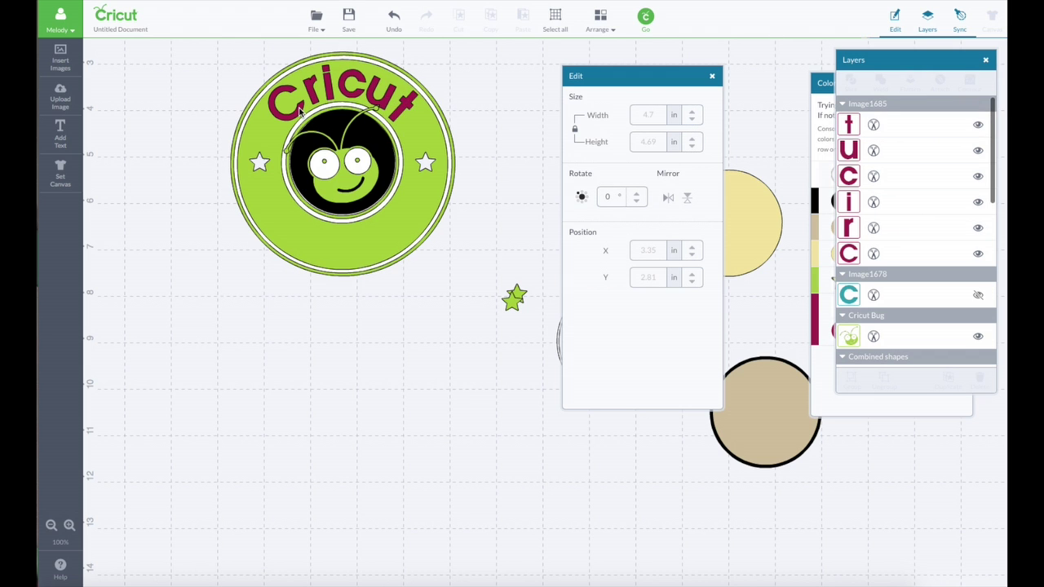
Recolor all six letters of "Cricut" white (#ffffff).
click(848, 124)
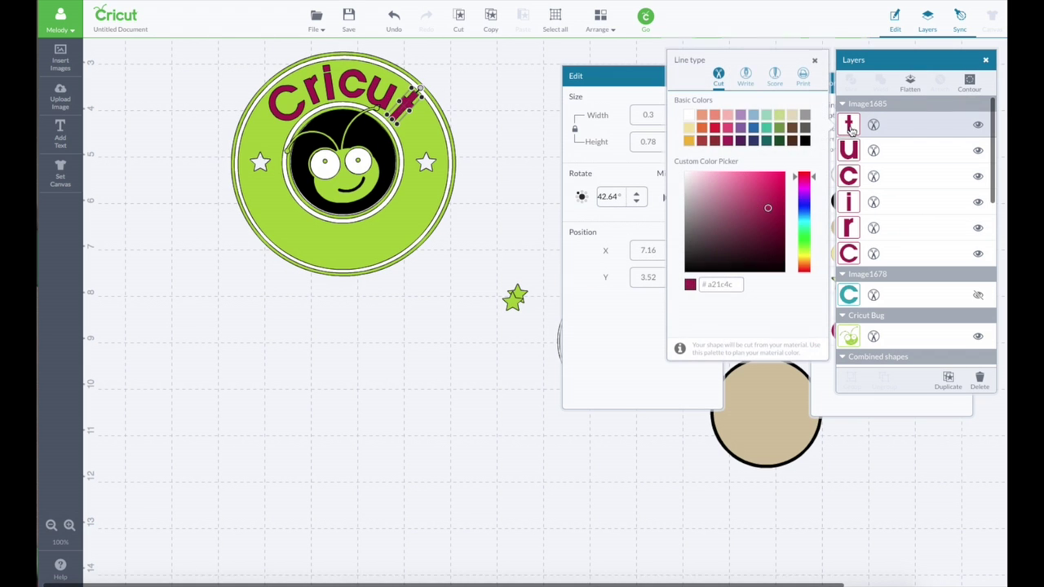
click(689, 114)
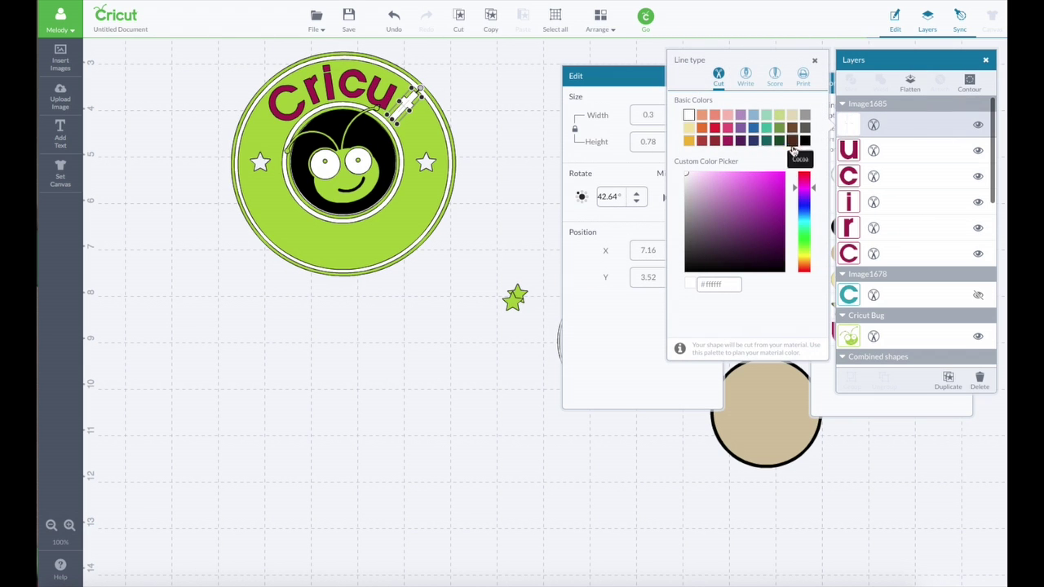
click(848, 151)
click(689, 114)
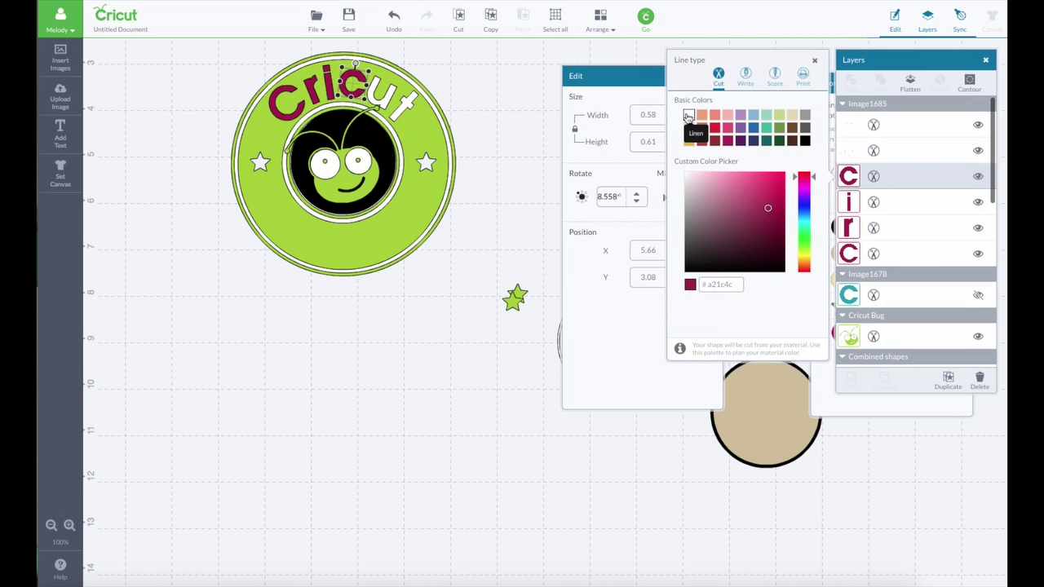
click(689, 114)
click(848, 201)
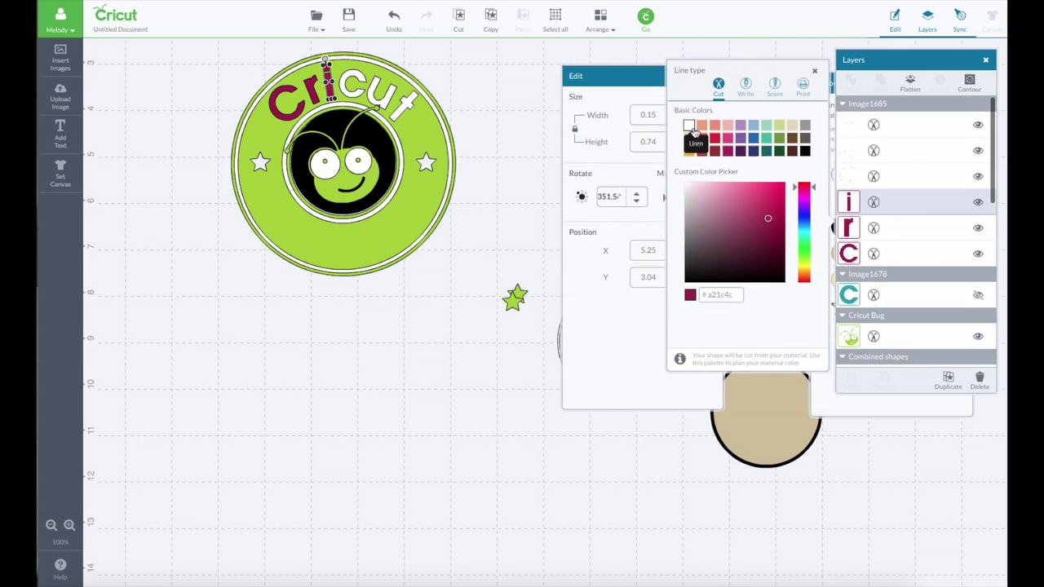
click(689, 125)
click(848, 227)
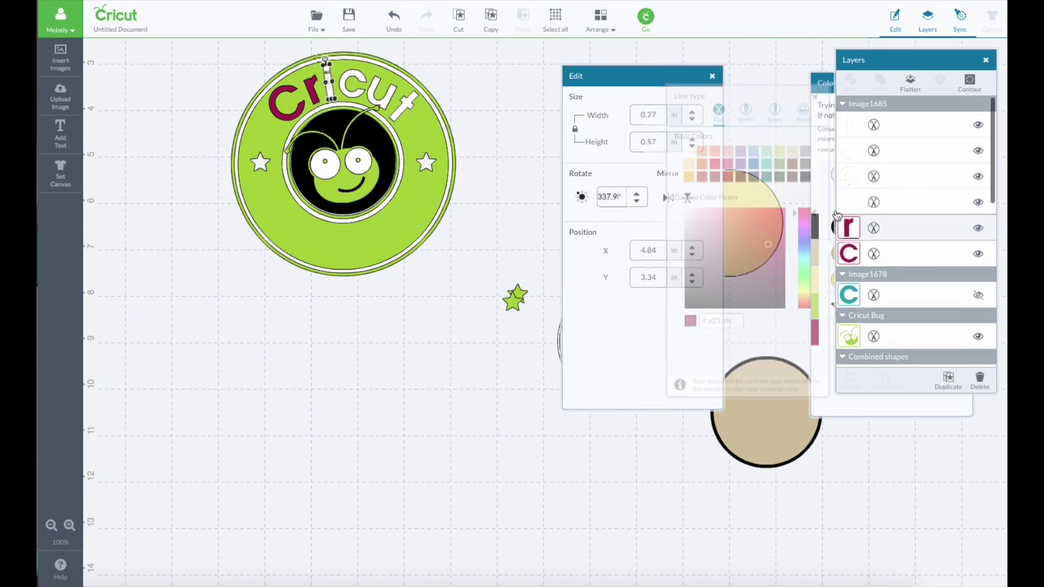
click(689, 151)
click(848, 253)
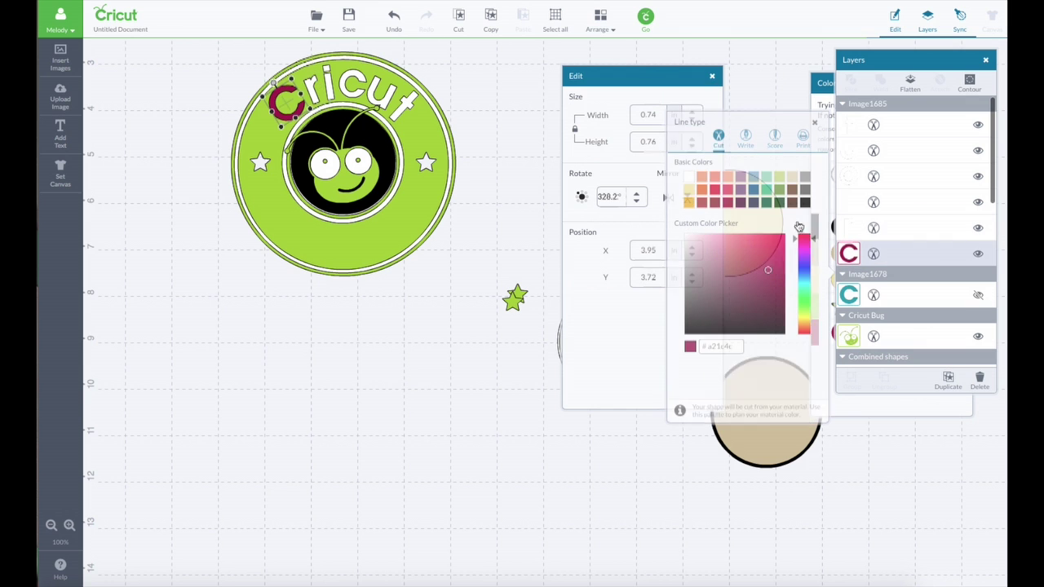
click(691, 180)
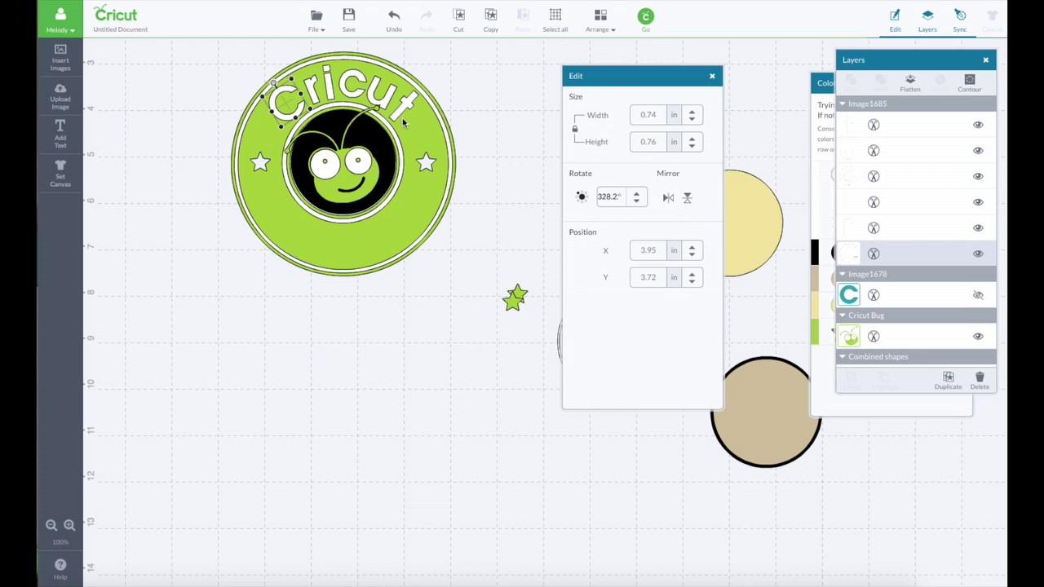
click(478, 113)
Add the text "COFFEE" to the canvas in the Nates ABCs font.
click(60, 132)
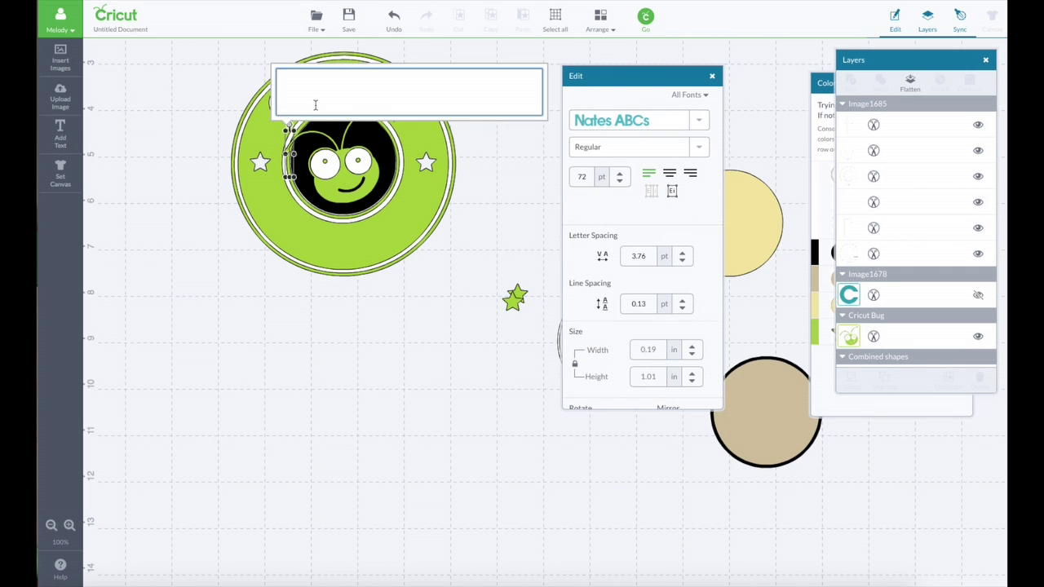
text(COFFEE)
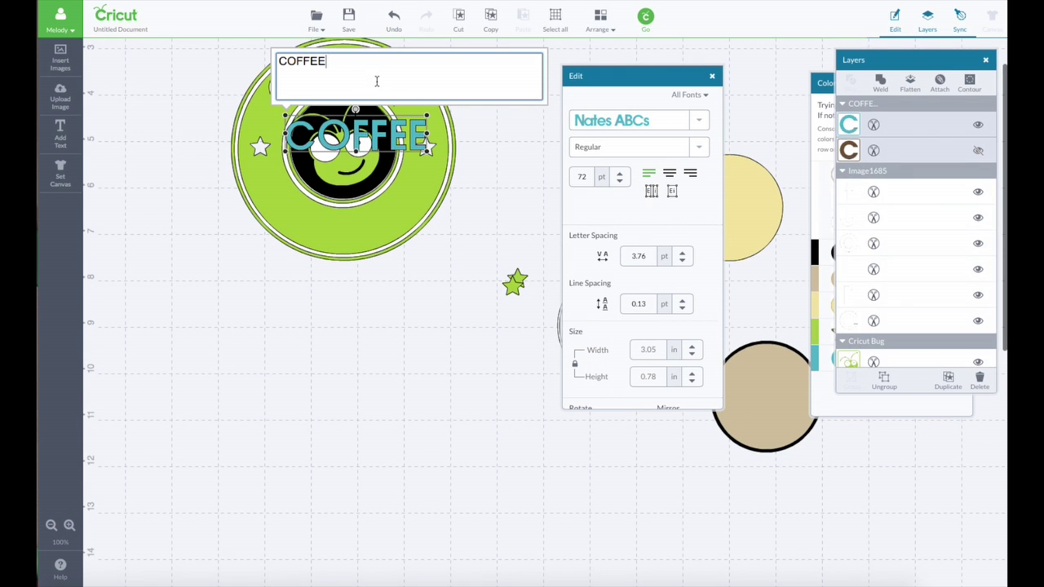
click(415, 142)
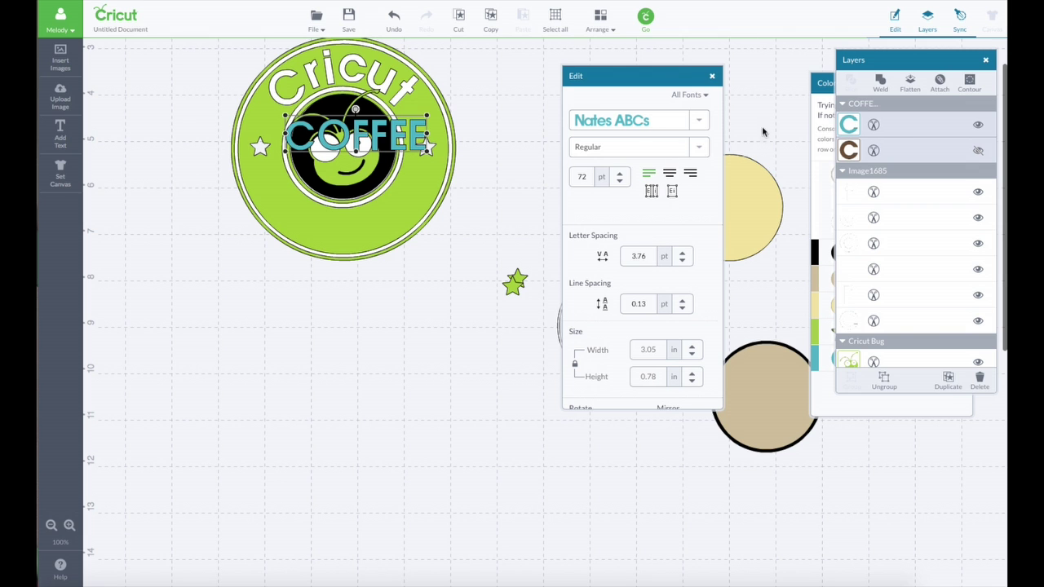
Color the "COFFEE" text white and enlarge it to about 3.71 in wide across the lower part of the green ring.
click(848, 124)
click(688, 115)
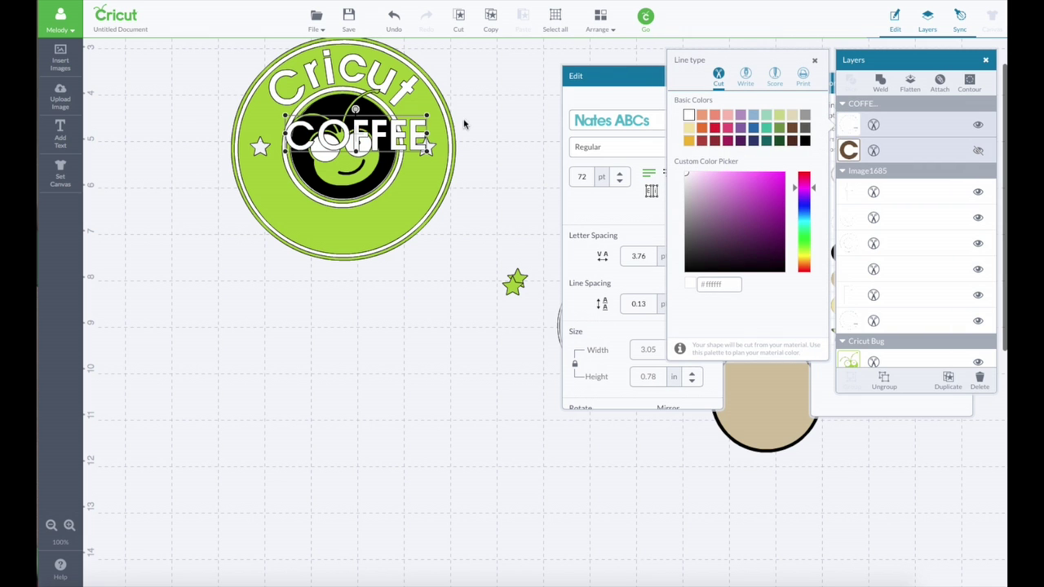
drag(377, 138, 428, 246)
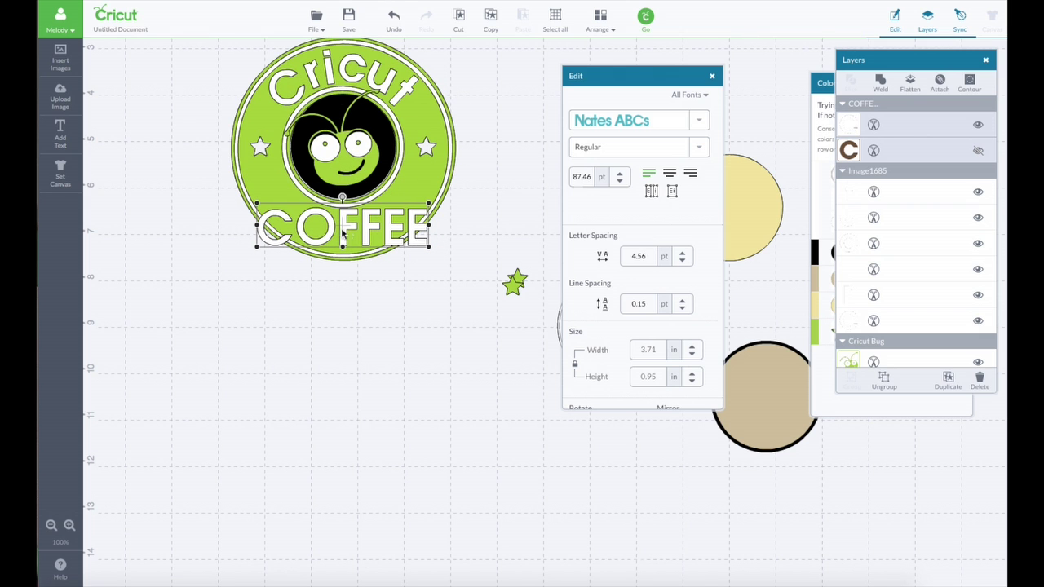
Ungroup the "COFFEE" text down to its individual letters.
click(883, 379)
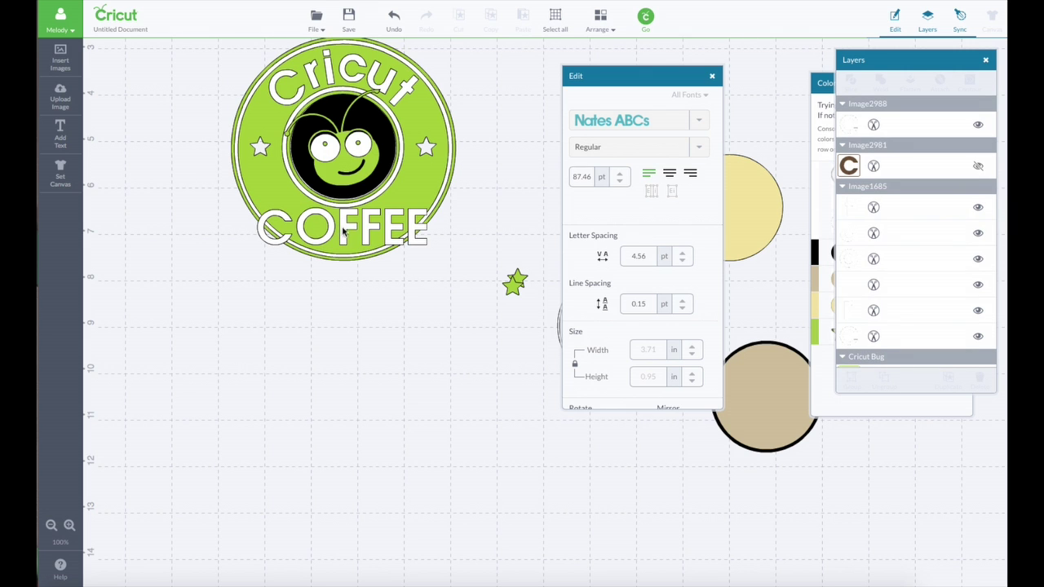
click(344, 231)
click(883, 378)
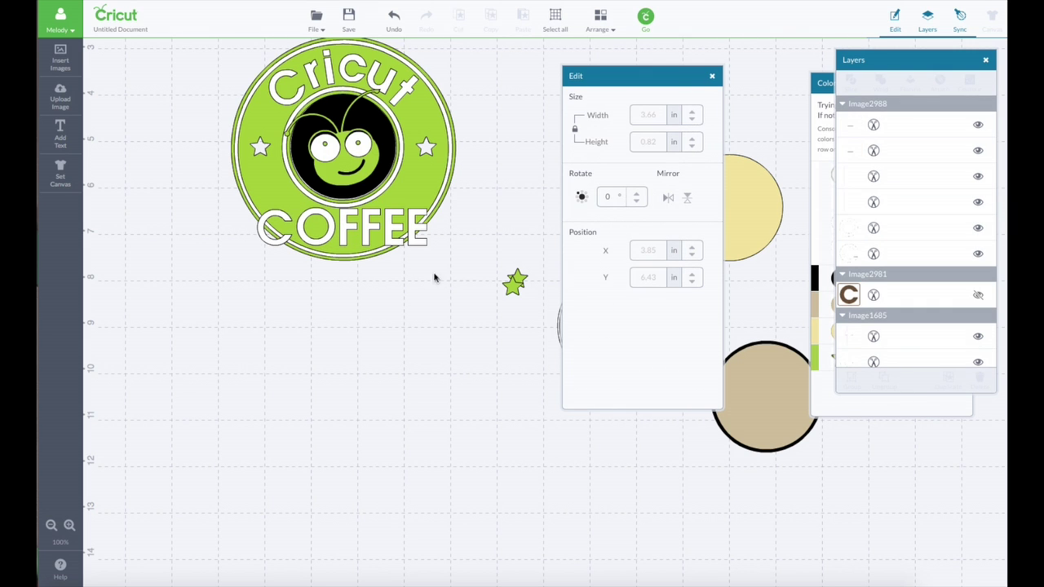
Rotate and arrange the "COFFEE" letters along the ring's lower curve, with the C at about 29.5° and the first E at about 327.9°.
drag(282, 217, 281, 186)
drag(334, 225, 333, 200)
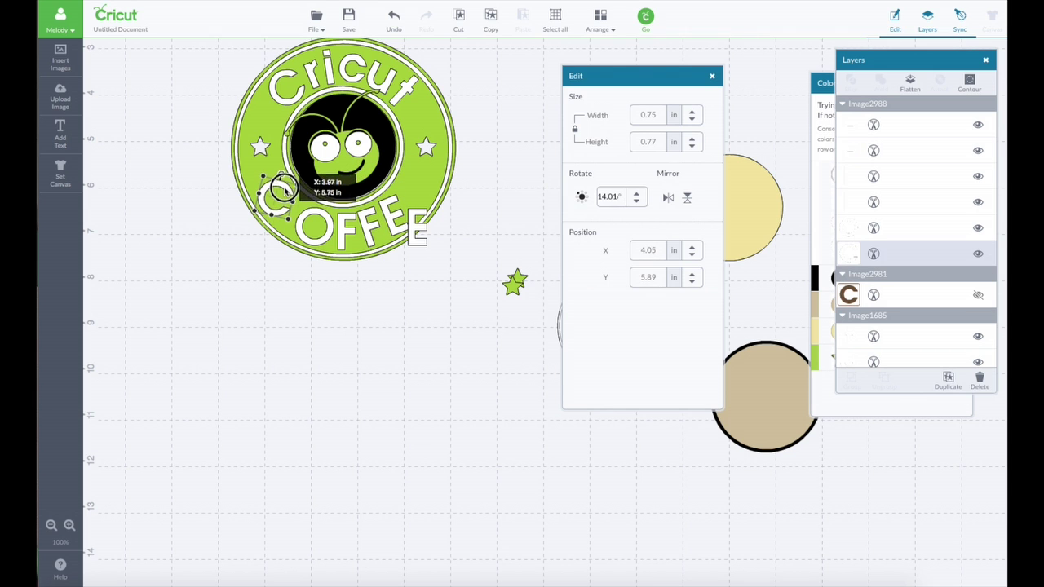
drag(282, 184, 289, 175)
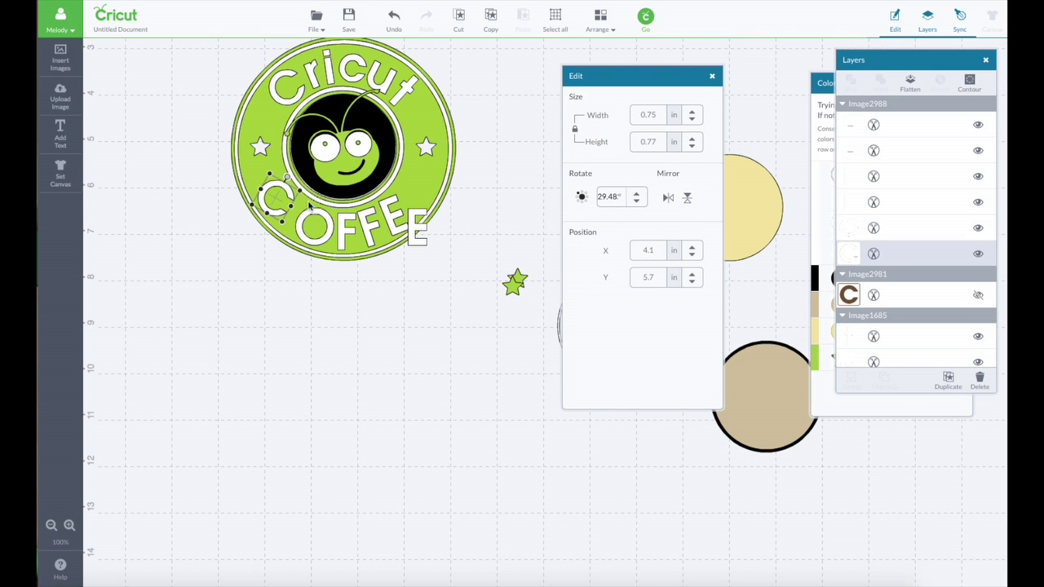
click(313, 216)
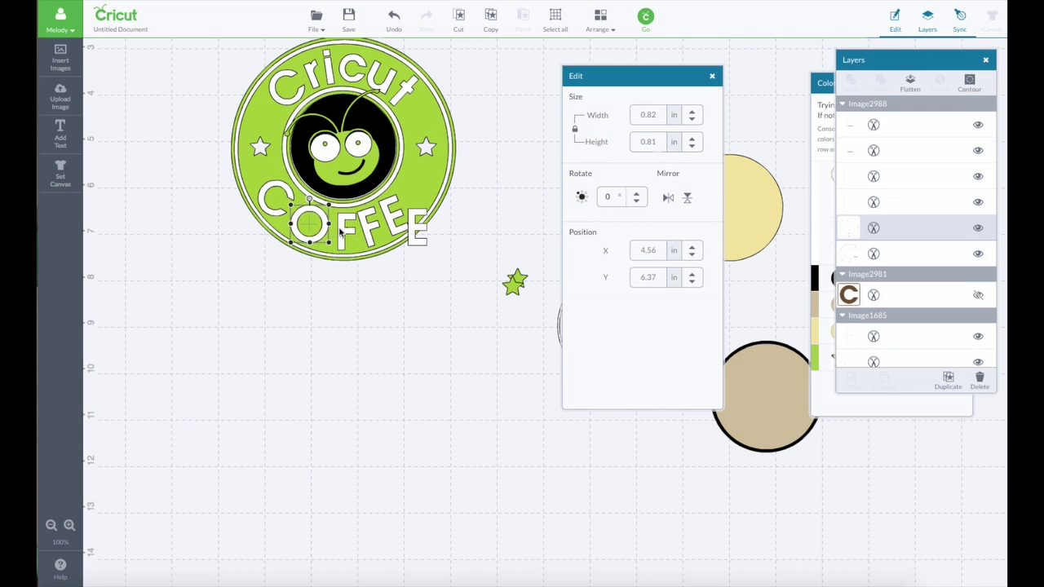
click(341, 228)
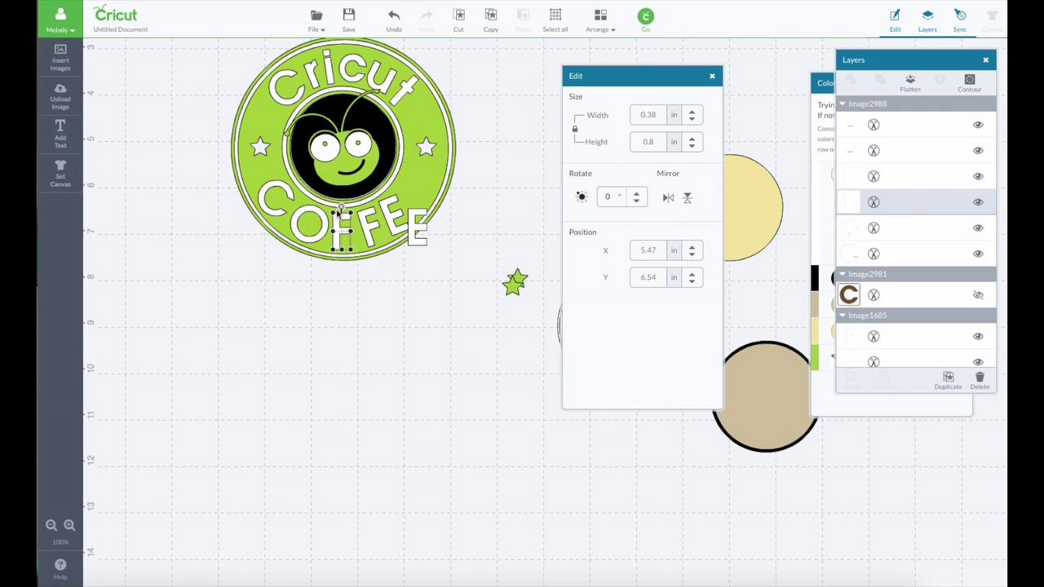
drag(341, 208, 373, 195)
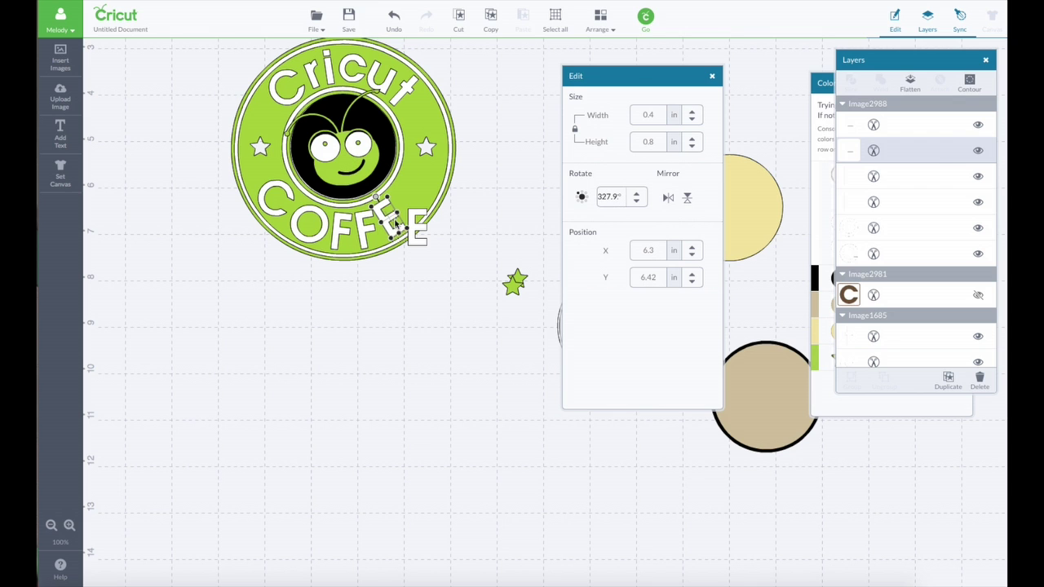
drag(414, 232, 408, 206)
click(443, 250)
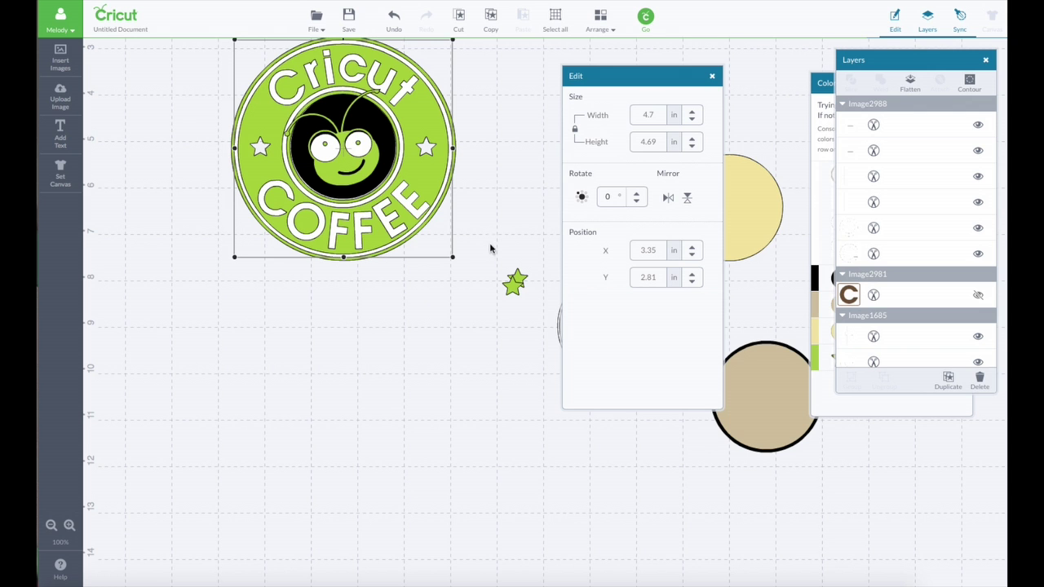
Select the whole round logo with its lettering and group its parts together.
scroll(506, 226, up, 3)
click(510, 222)
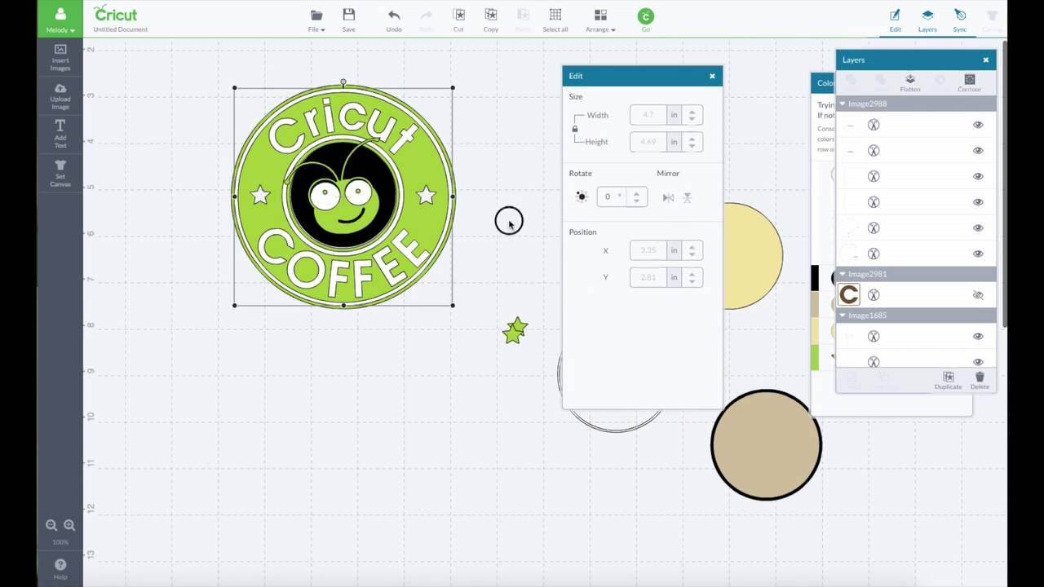
drag(172, 63, 472, 352)
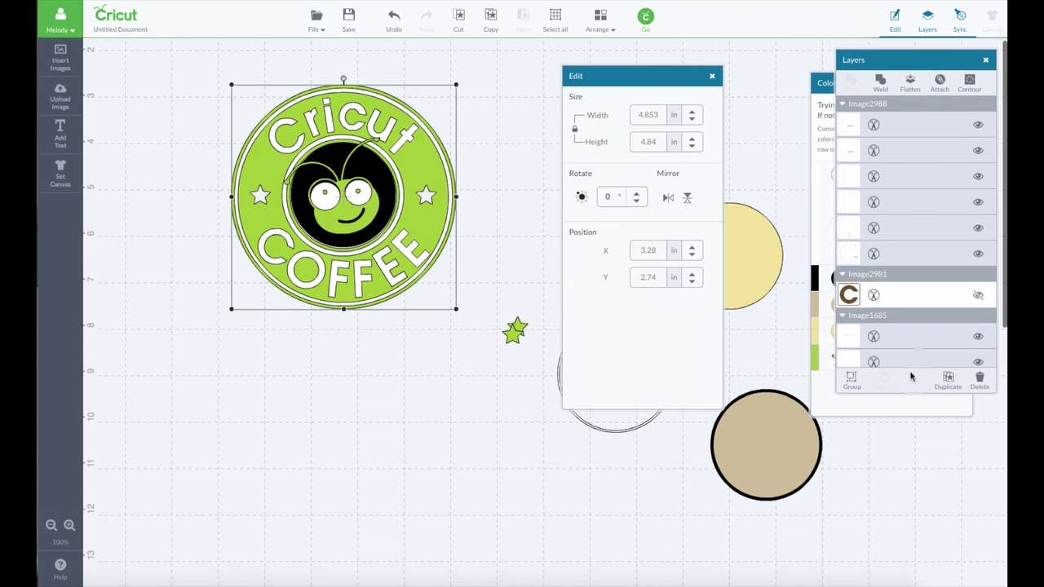
click(851, 379)
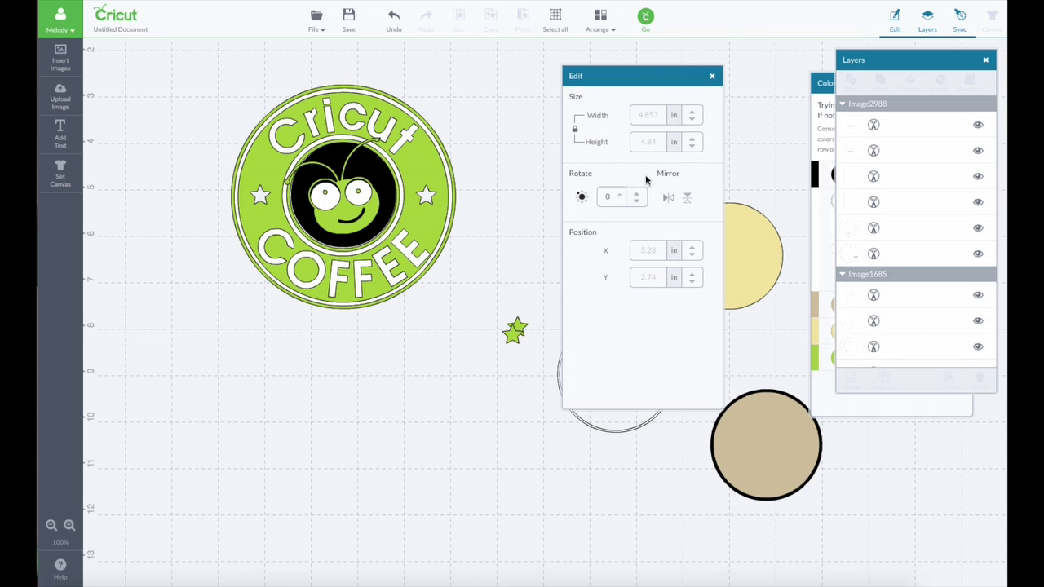
Attach all the layers of the grouped round logo to one another.
drag(626, 73, 657, 56)
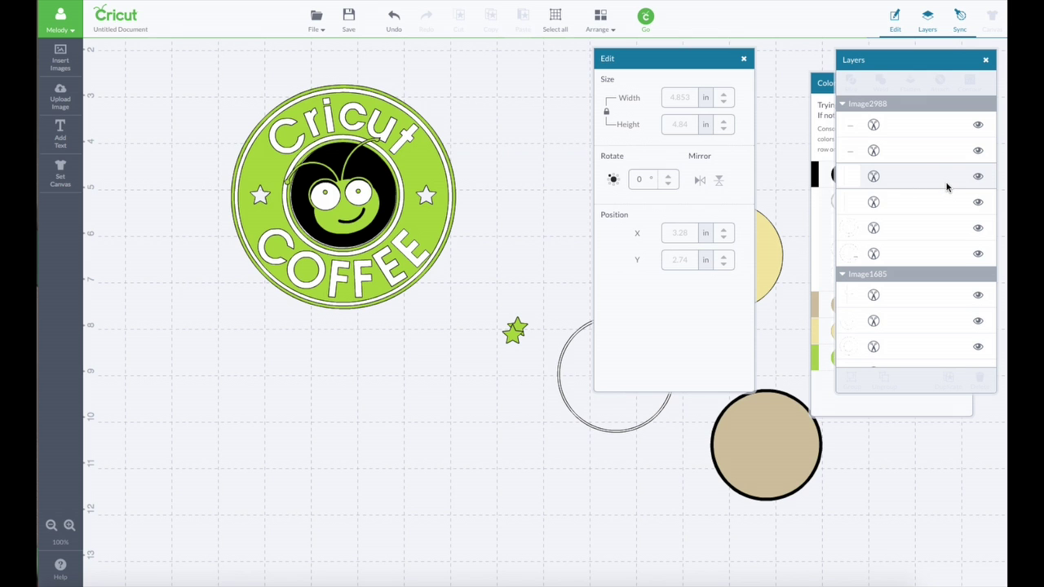
drag(204, 64, 481, 371)
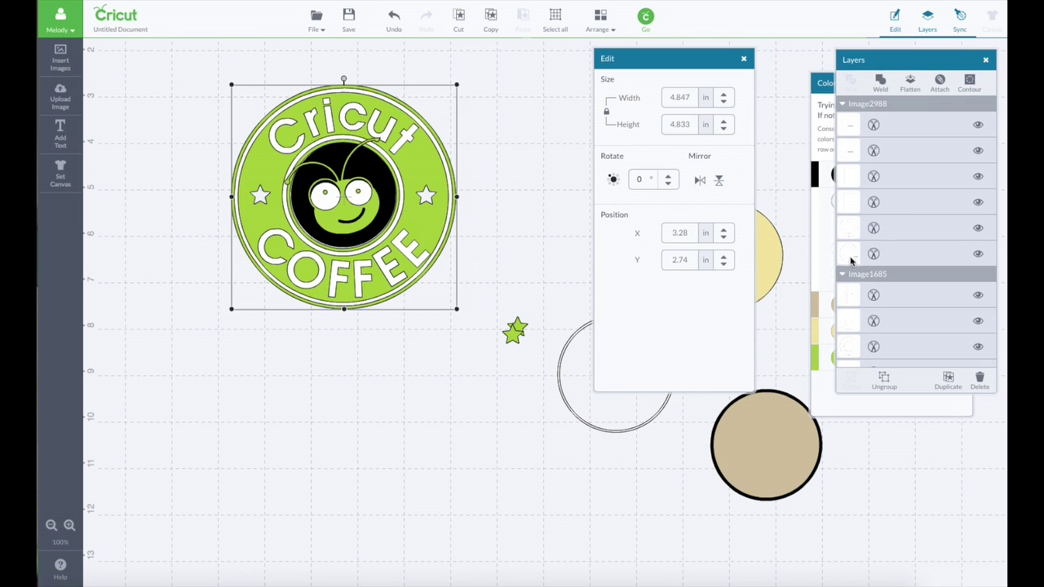
click(940, 83)
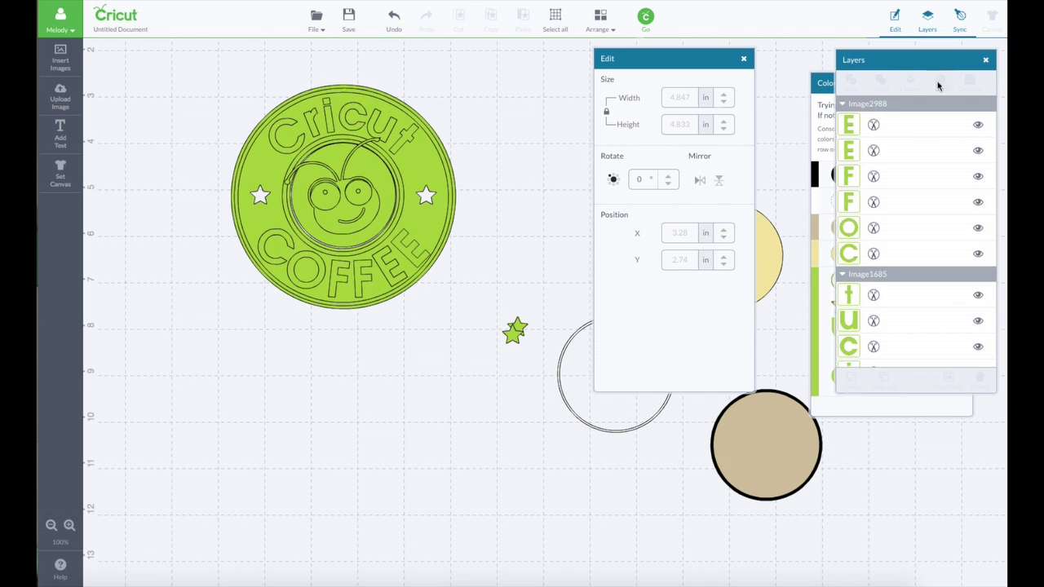
Undo attaching the round logo's layers.
click(395, 18)
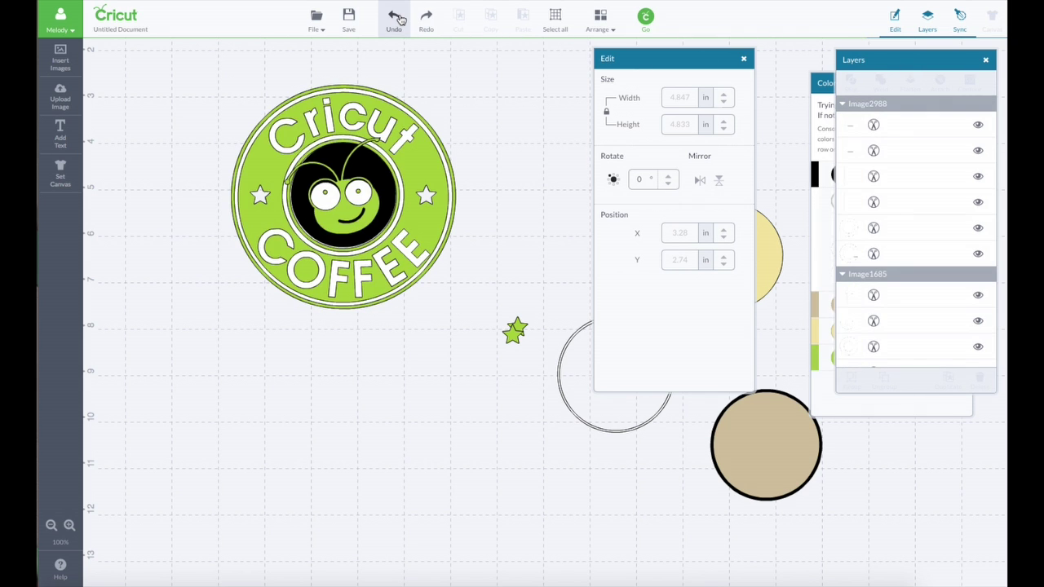
Try flattening the whole round logo into one printable layer, and undo it.
drag(187, 70, 472, 352)
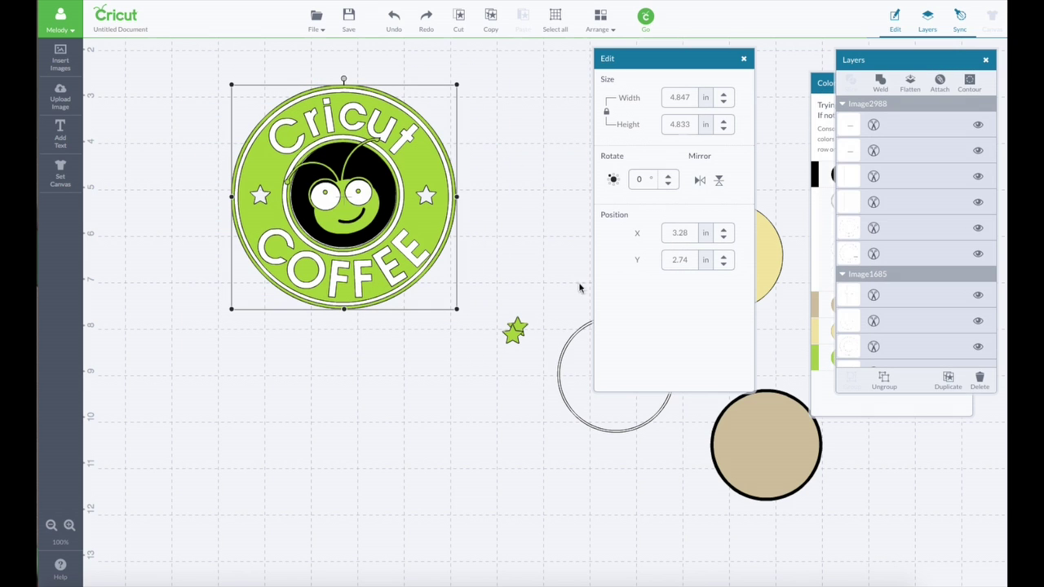
click(910, 83)
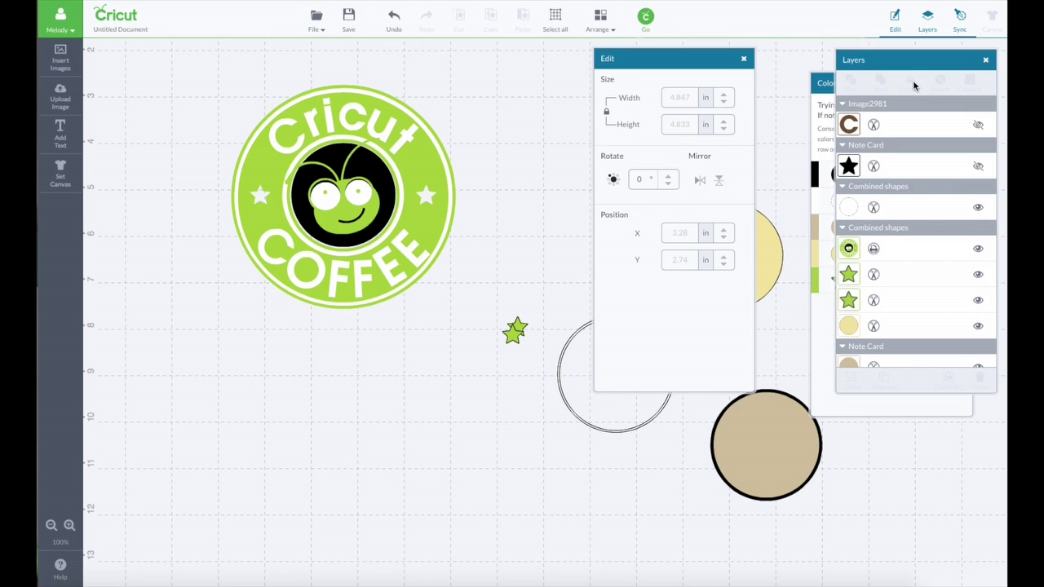
click(393, 18)
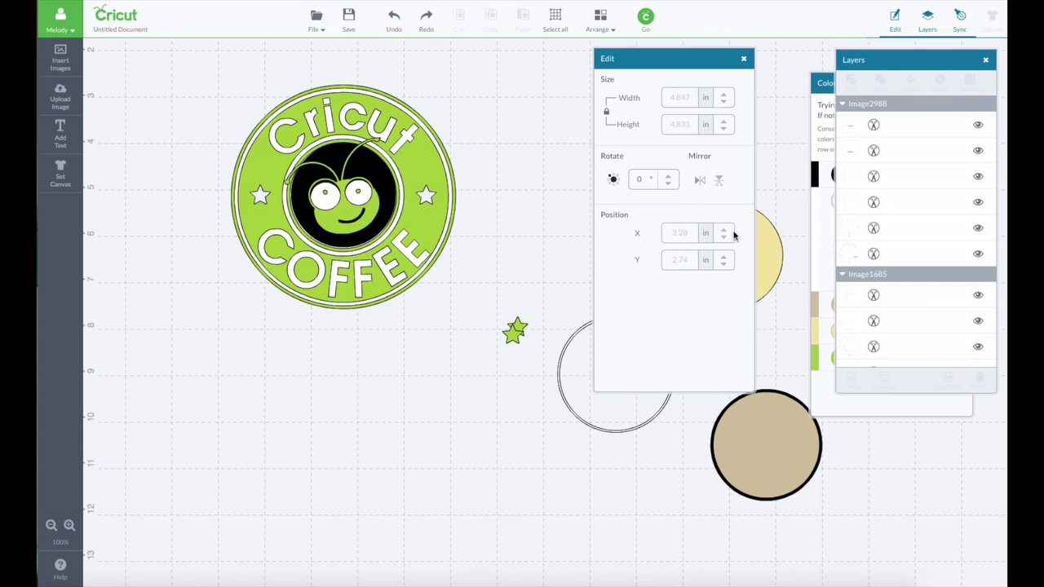
Hide the Cricut Bug layer so that only its two white eye circles remain over the black centre circle.
scroll(897, 192, down, 8)
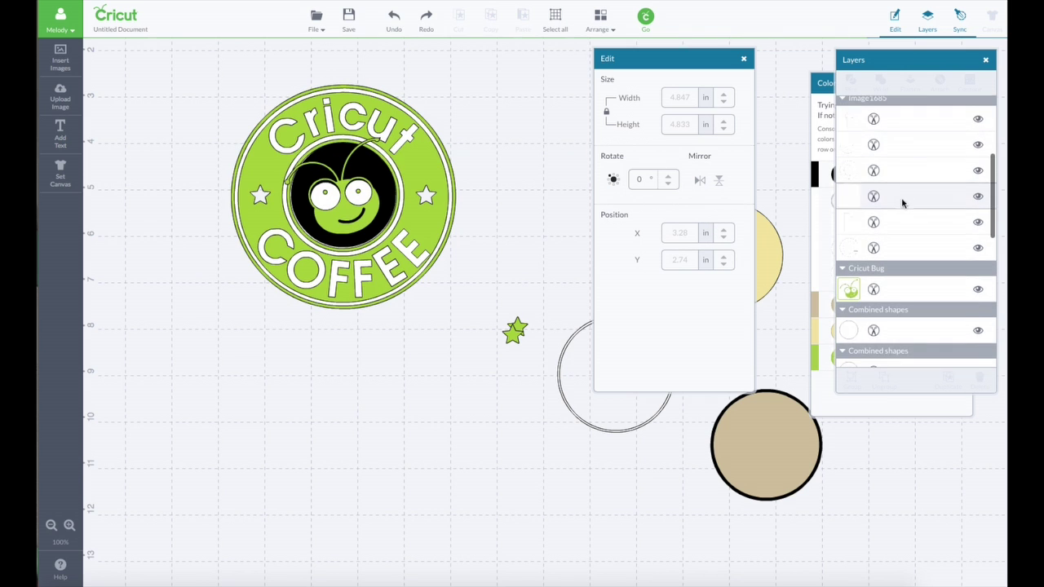
scroll(905, 208, down, 1)
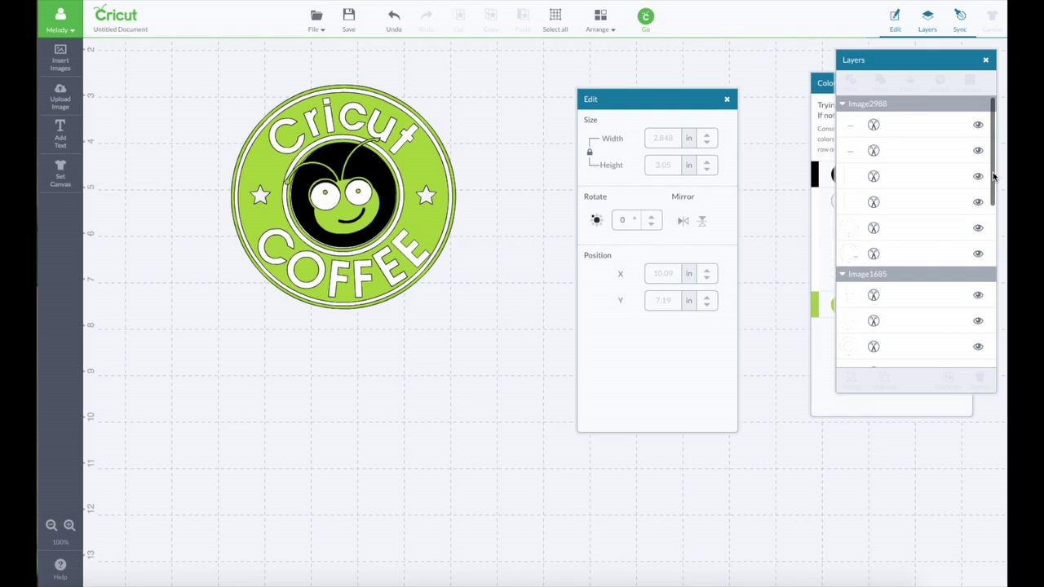
click(993, 174)
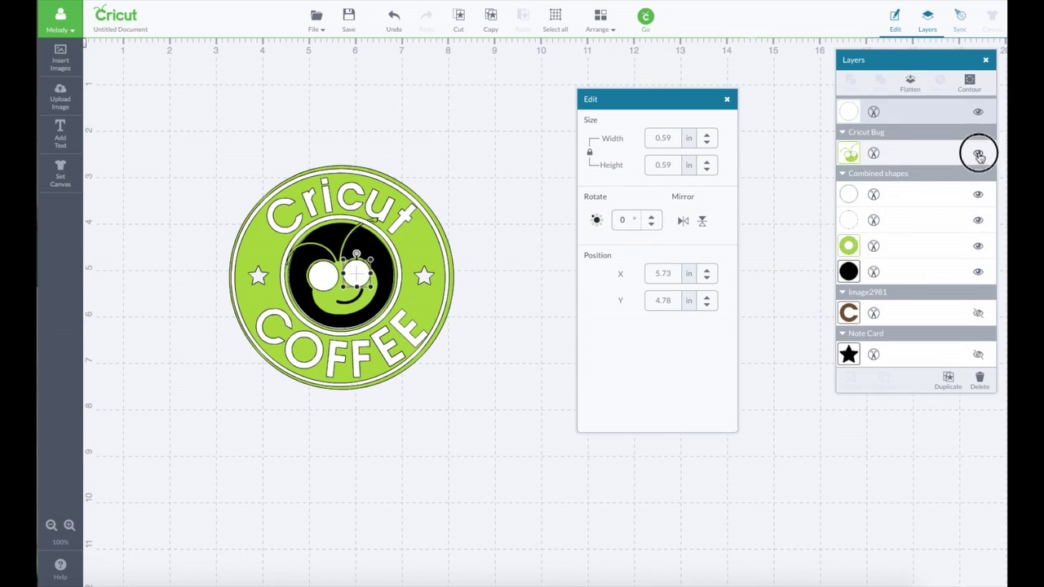
click(978, 154)
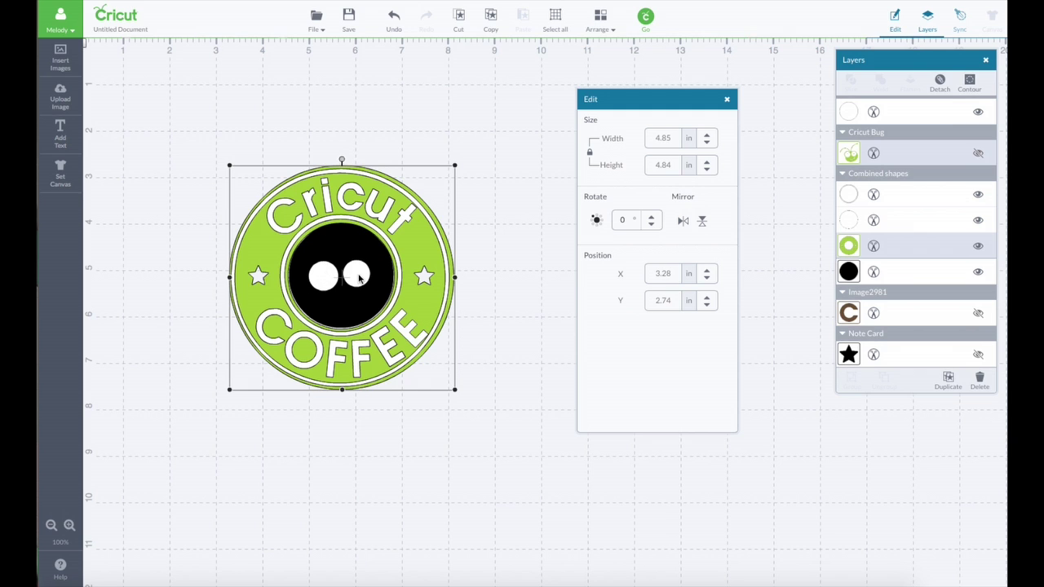
Slice the right-hand white eye circle out of the black centre circle.
click(921, 112)
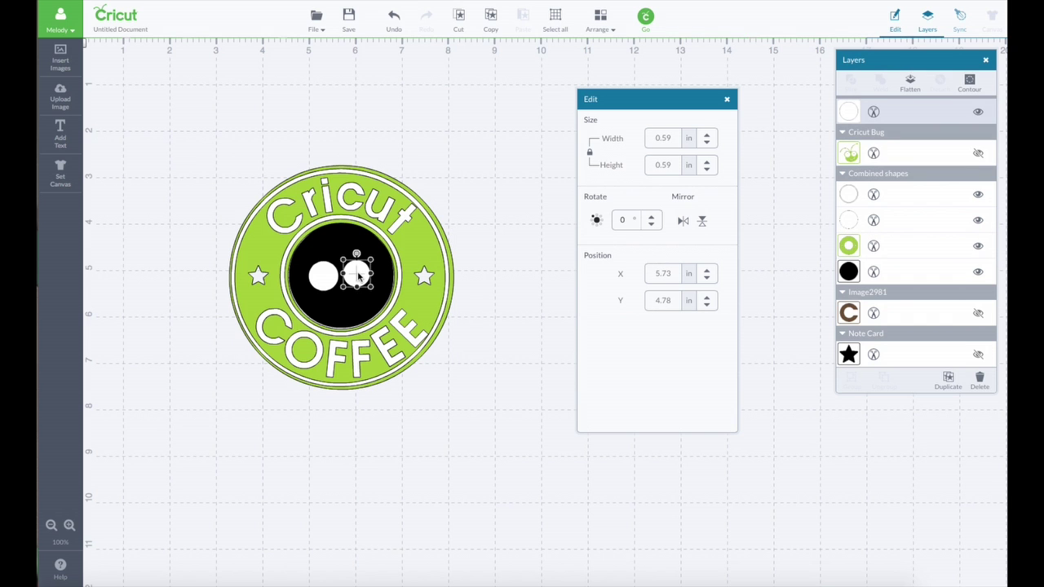
shift+click(921, 194)
key(ctrl+z)
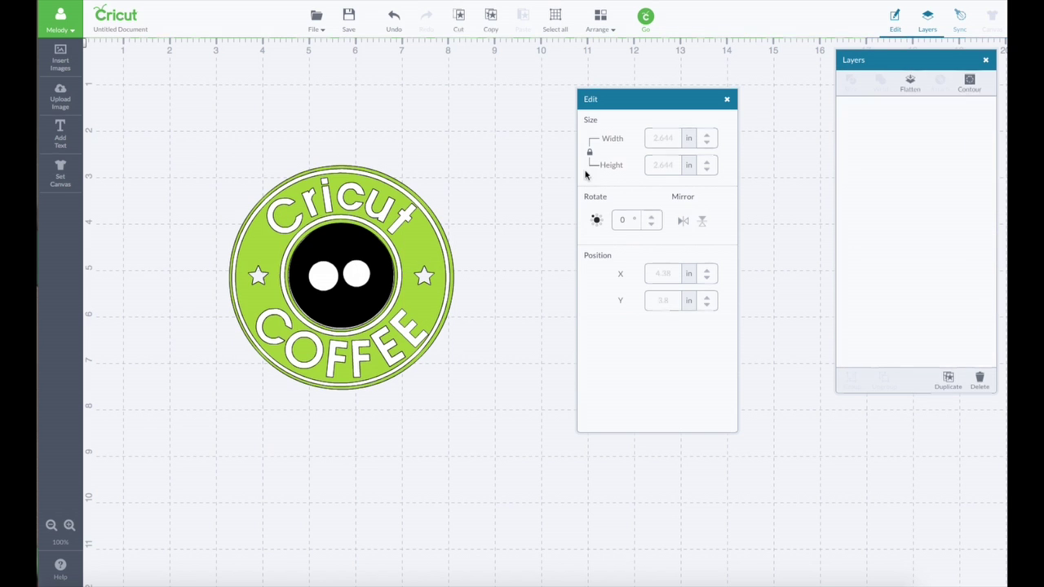
click(900, 250)
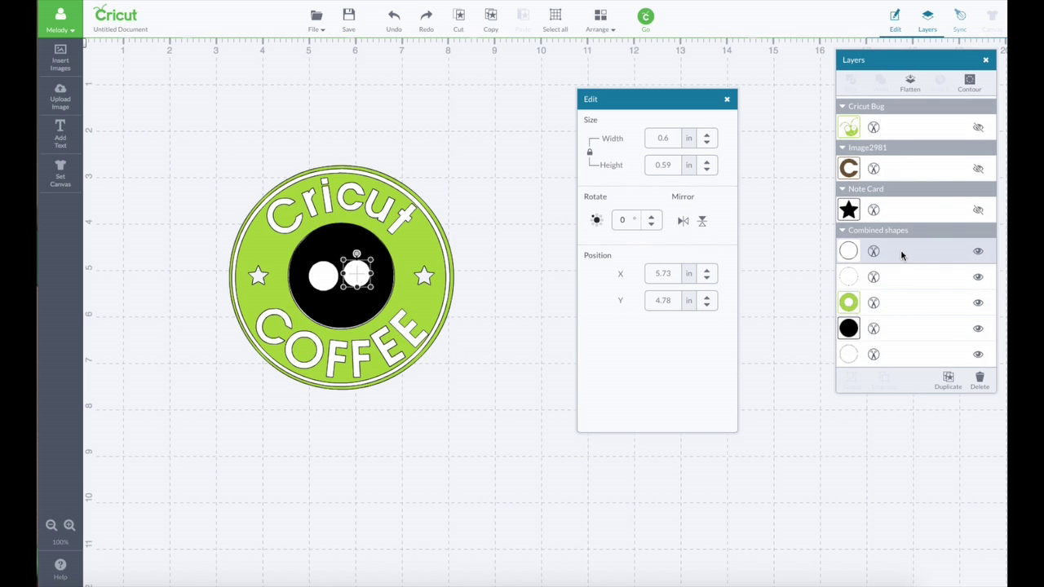
shift+click(907, 322)
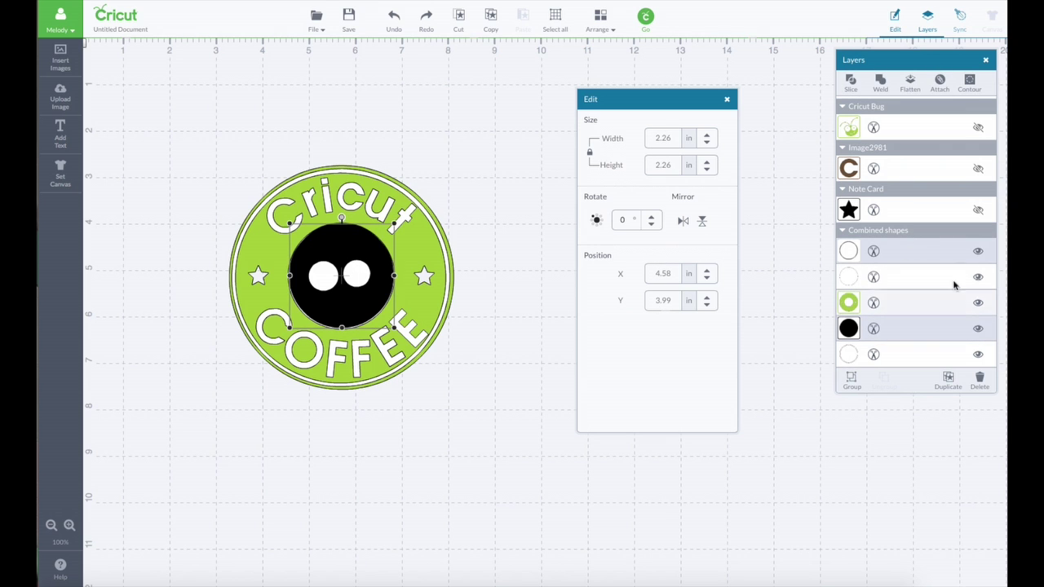
click(852, 82)
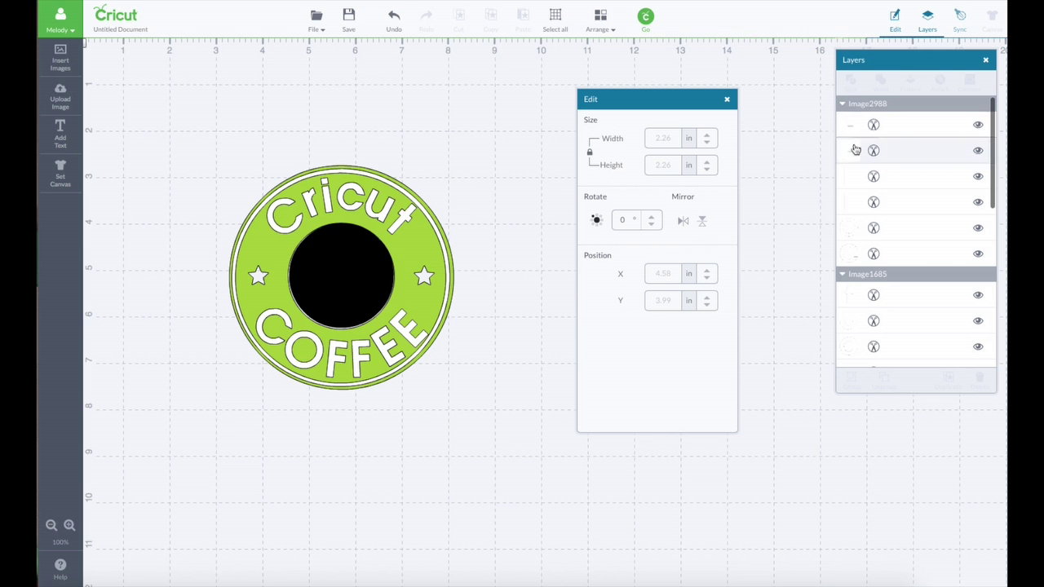
Recolor the sliced-out right-hand eye circle white (#ffffff).
click(358, 279)
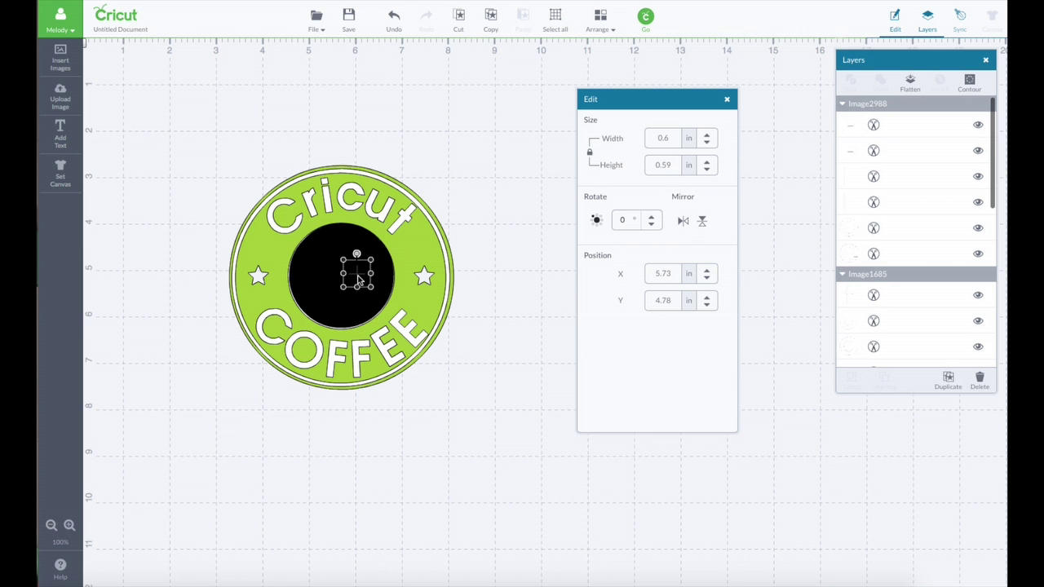
scroll(856, 199, down, 6)
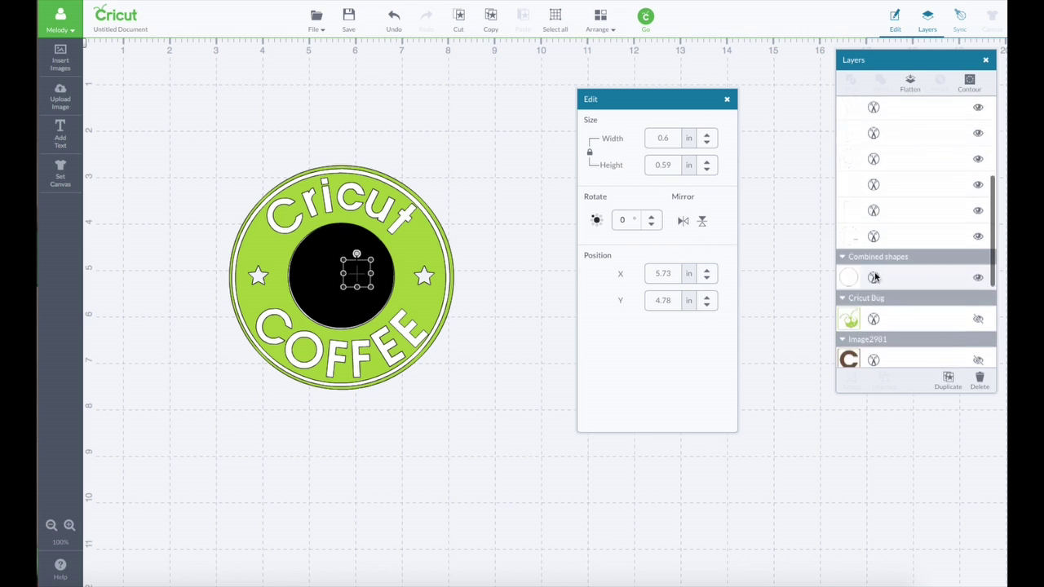
scroll(897, 233, up, 3)
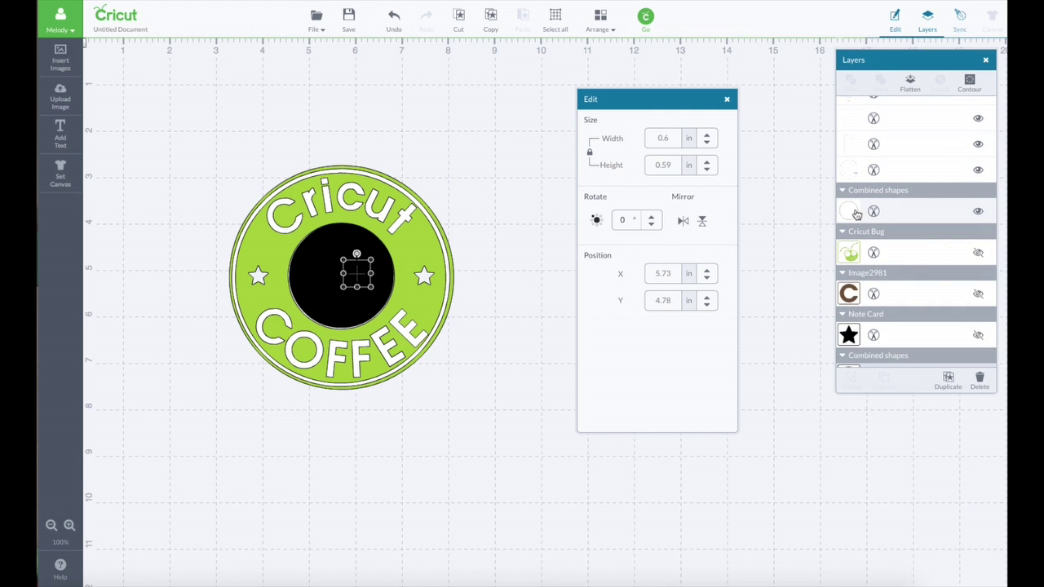
scroll(852, 309, down, 2)
click(848, 318)
click(688, 239)
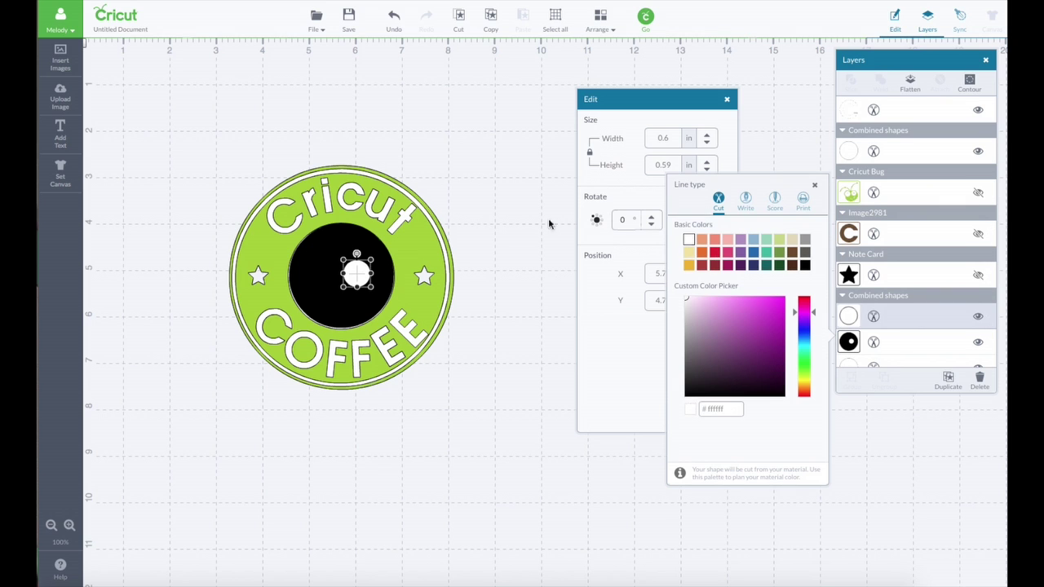
click(513, 242)
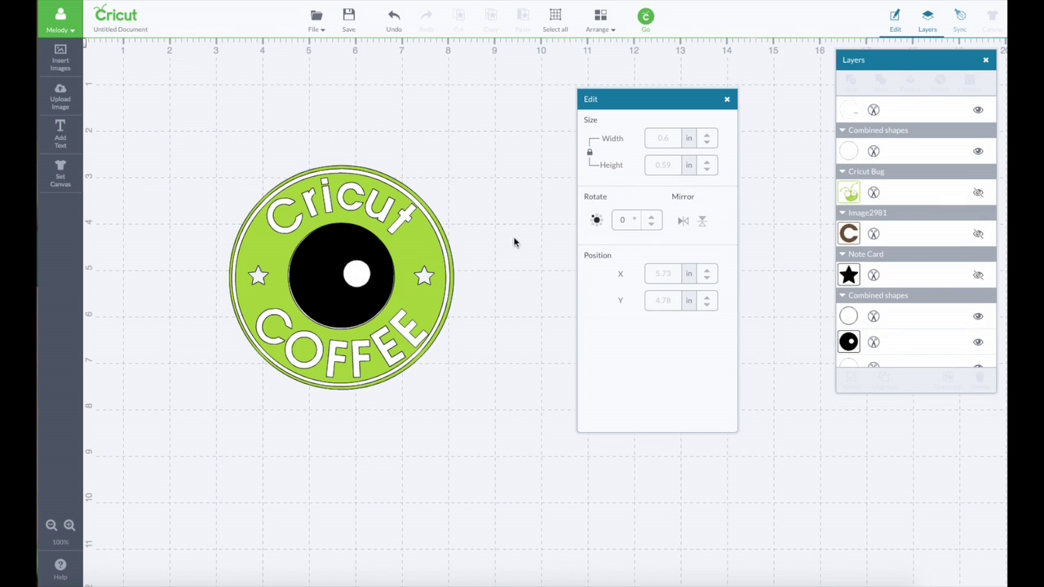
Move the black centre circle to the back, behind the left-hand white eye circle.
click(323, 280)
click(600, 20)
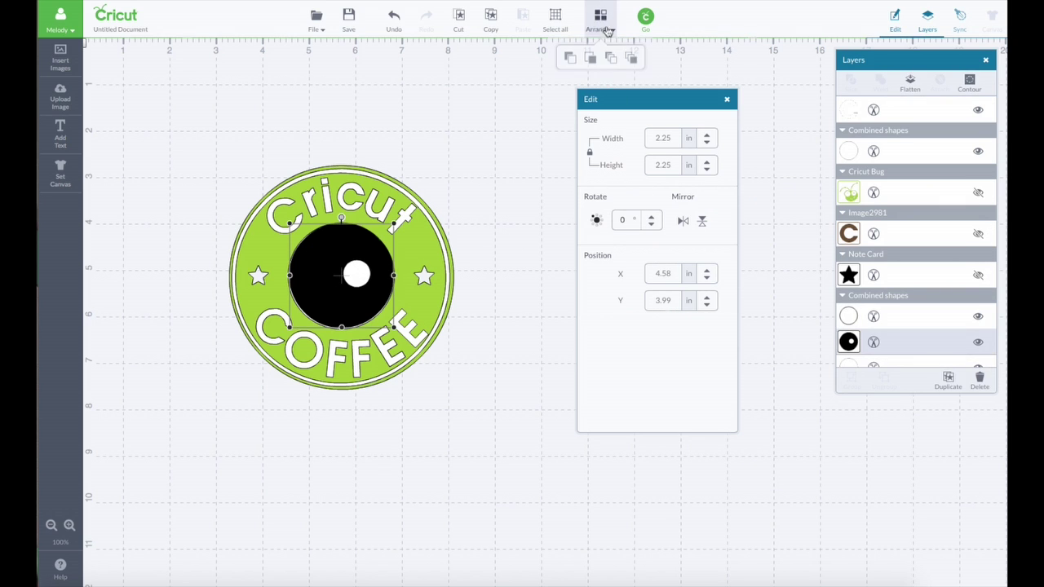
click(613, 59)
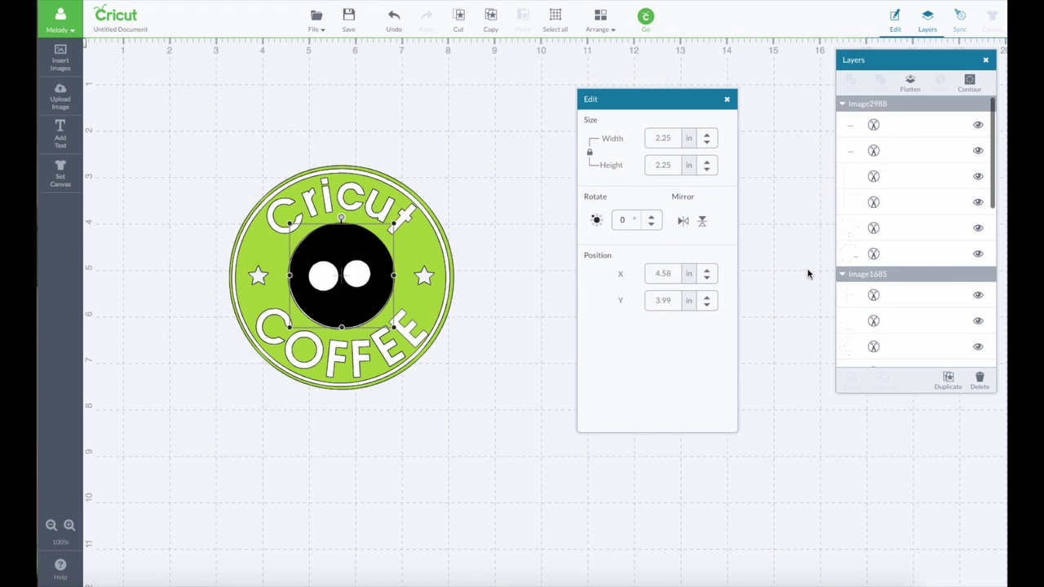
Slice the left-hand white eye circle out of the black centre circle.
scroll(843, 280, down, 5)
click(915, 293)
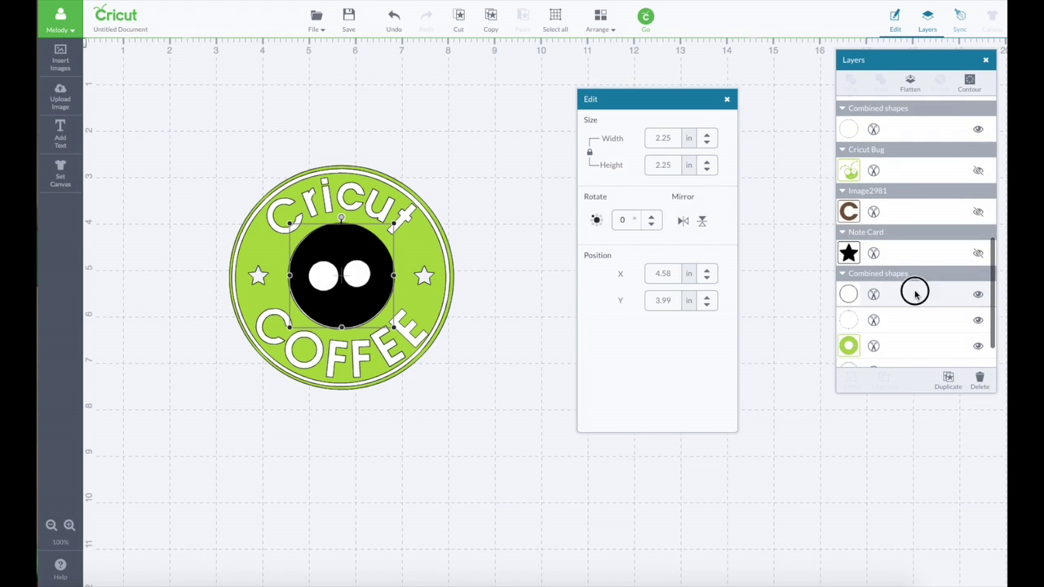
click(900, 133)
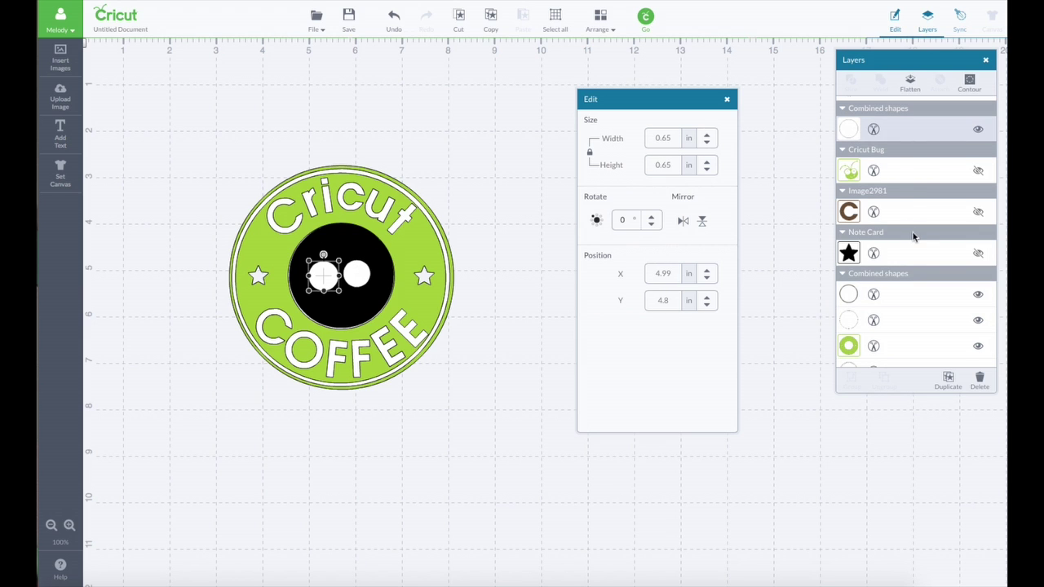
scroll(916, 235, down, 10)
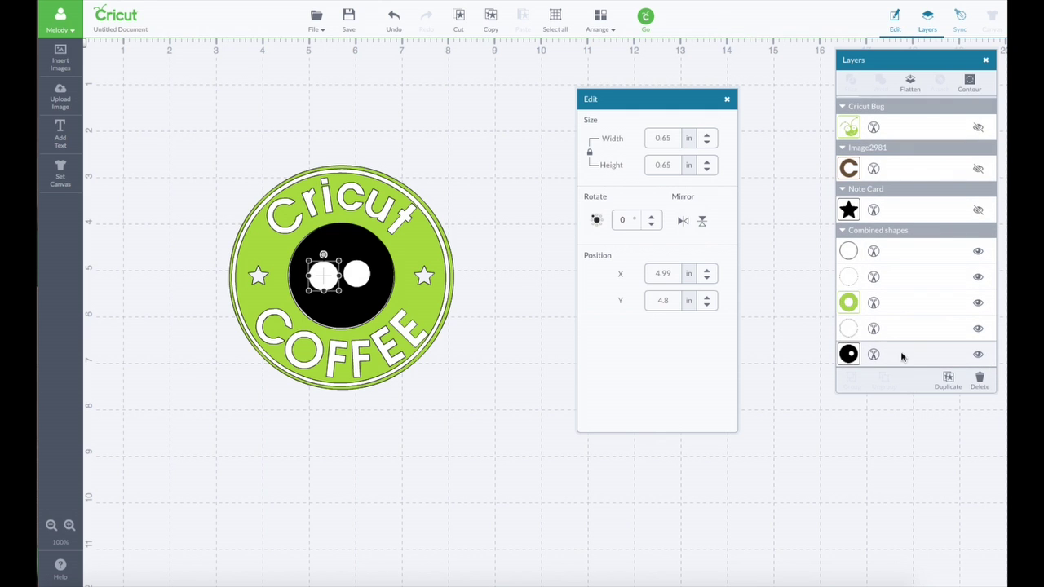
click(900, 353)
click(850, 82)
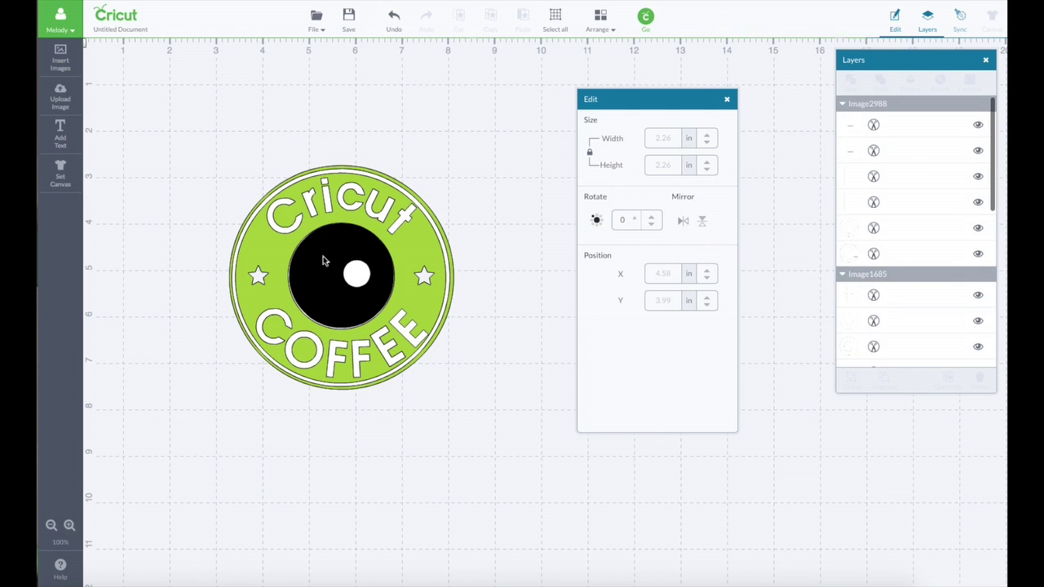
Recolor the sliced-out left-hand eye circle white (#ffffff).
click(323, 278)
scroll(914, 314, down, 5)
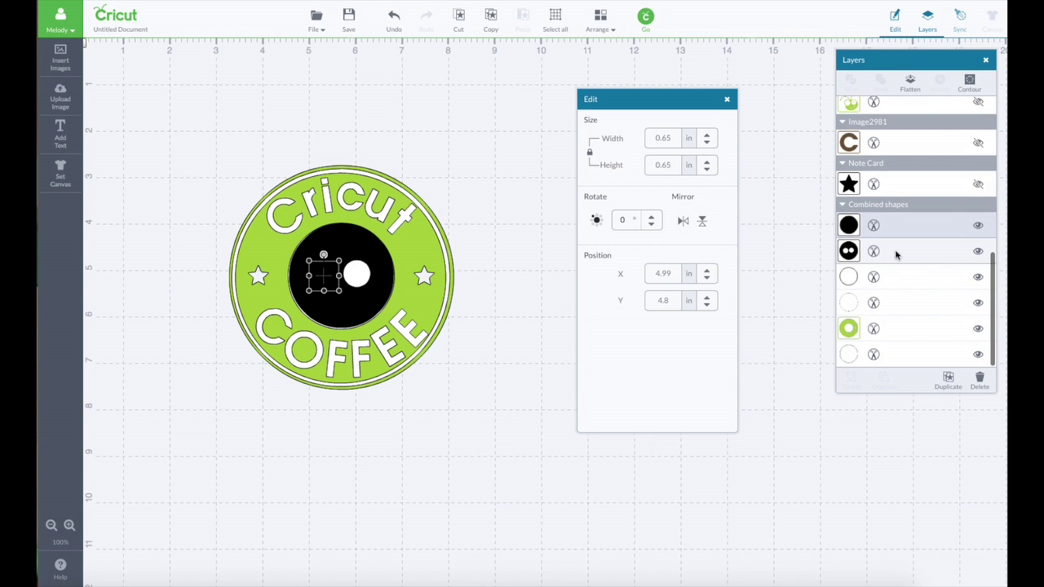
click(873, 225)
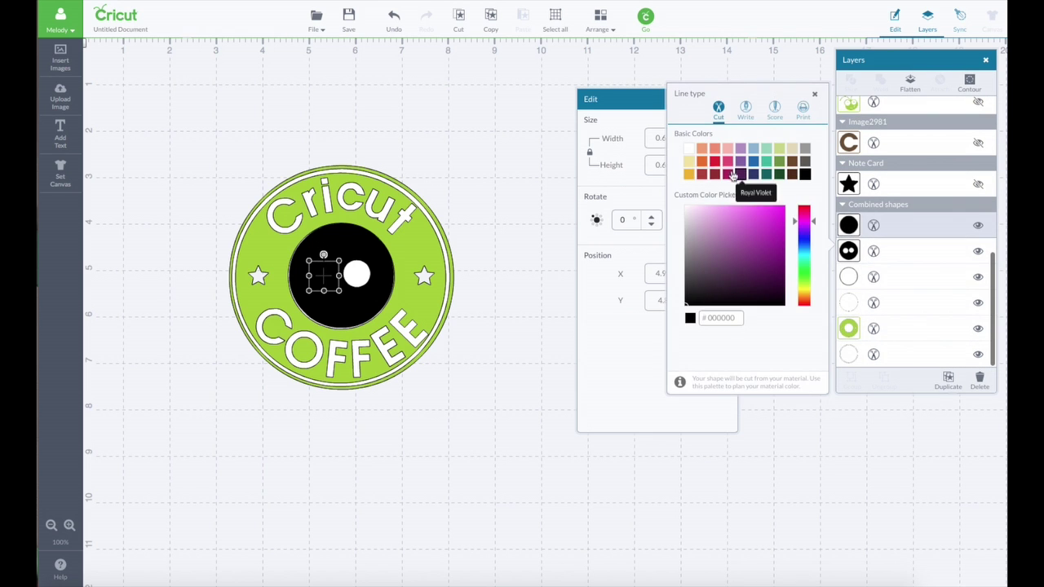
click(688, 147)
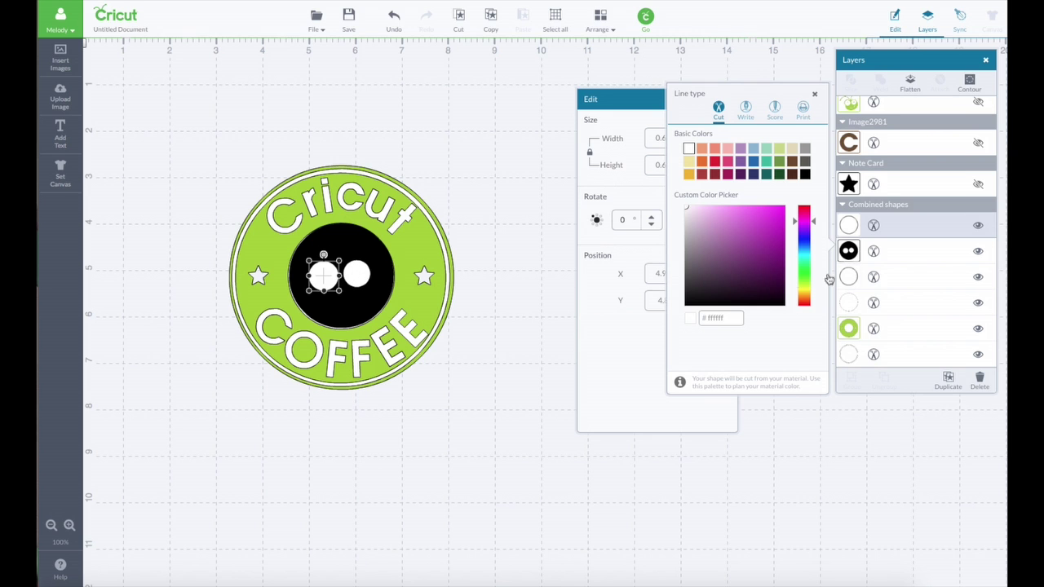
Show the hidden Cricut Bug layer and move the black circle with the two eye cut-outs to the back.
click(976, 106)
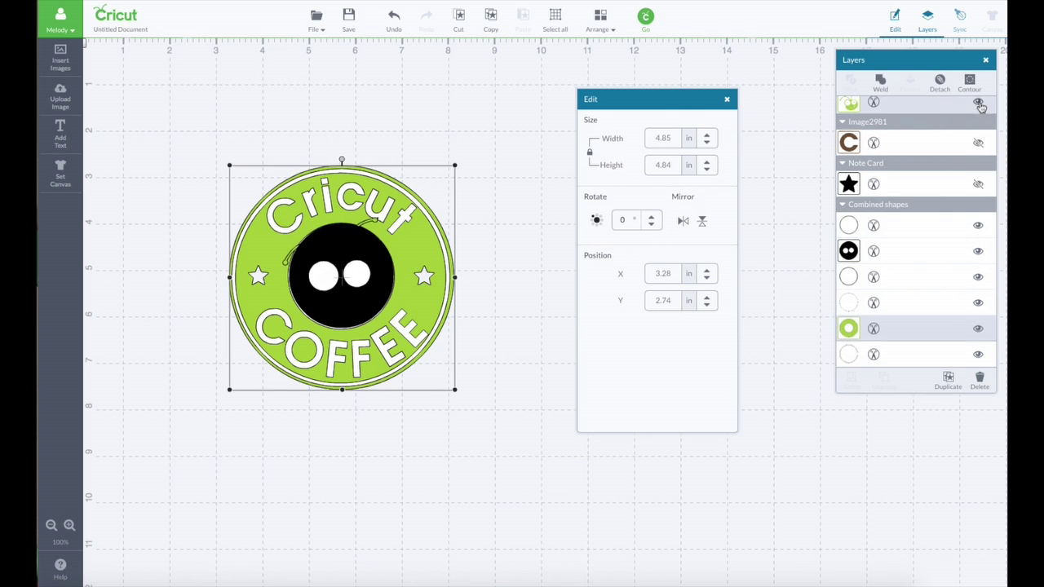
click(978, 103)
click(978, 102)
click(932, 251)
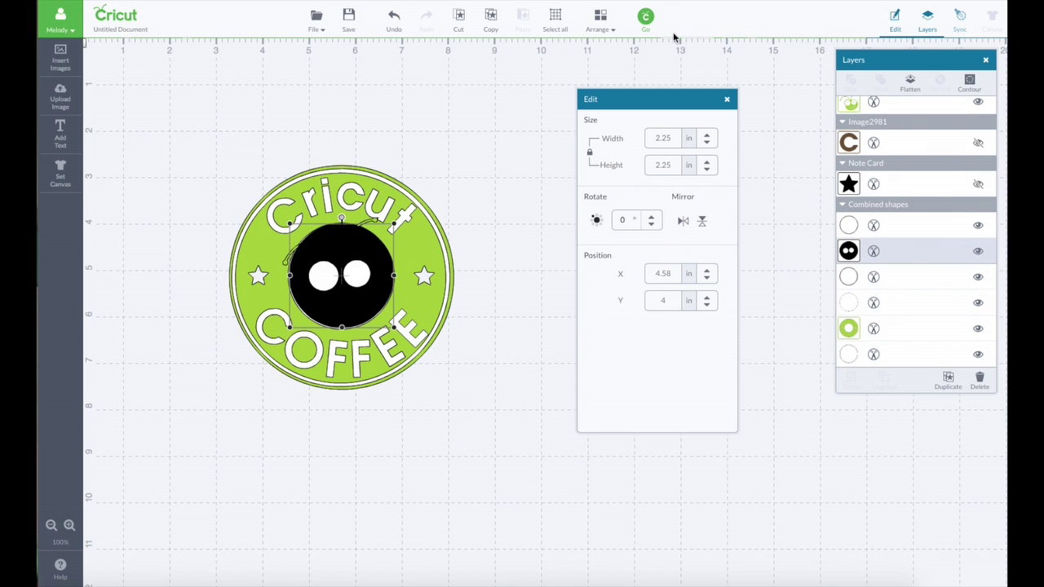
click(601, 24)
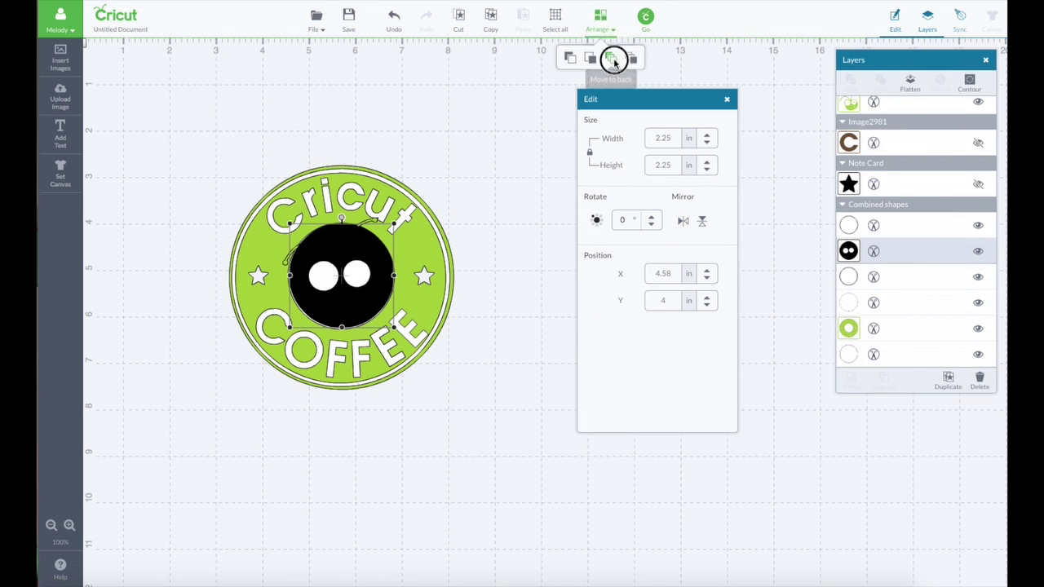
click(612, 58)
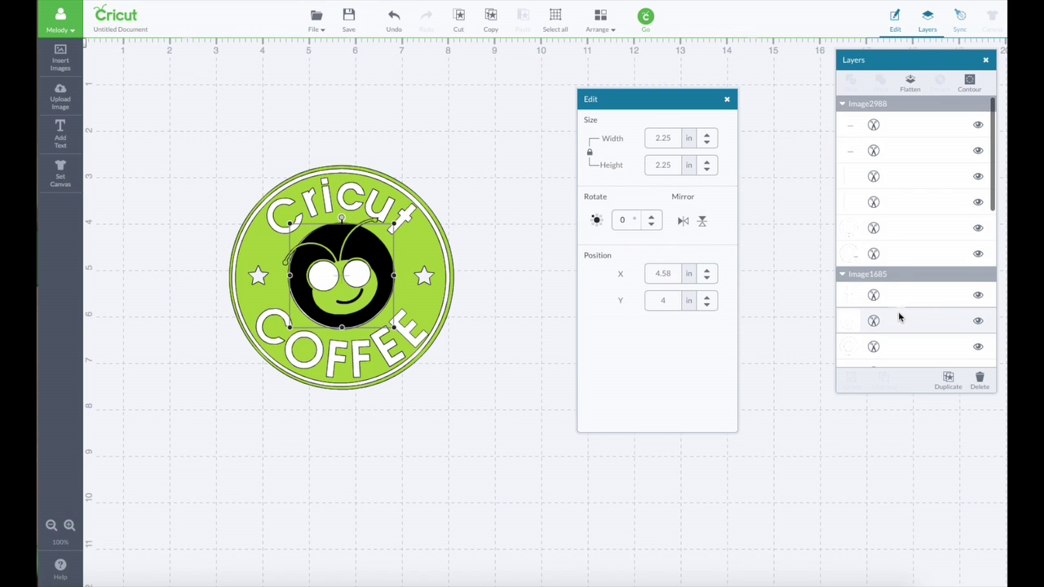
Move the two white eye circles to the back so they sit behind the bug's face and pupils.
scroll(894, 308, down, 5)
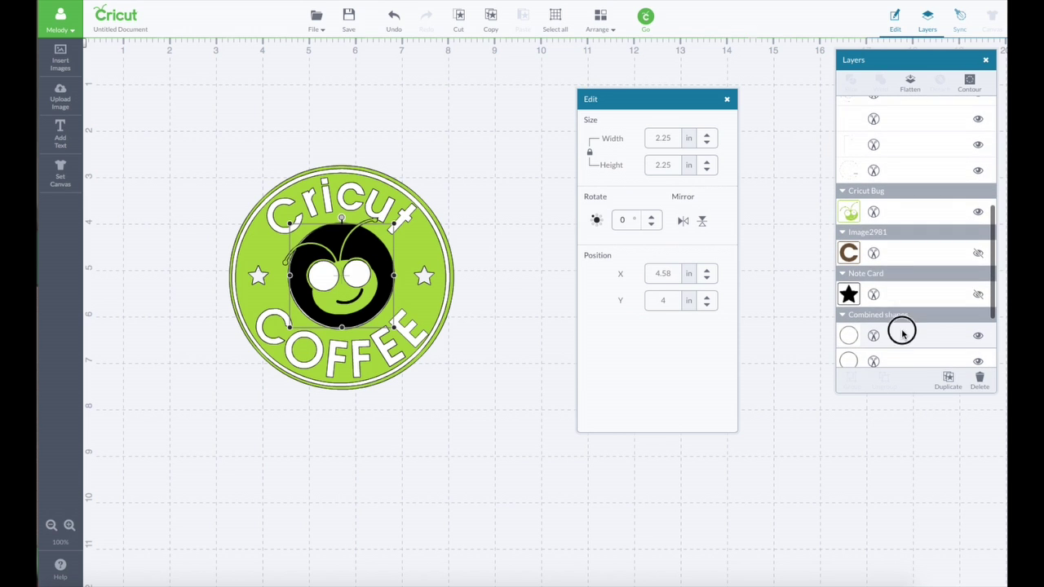
click(899, 332)
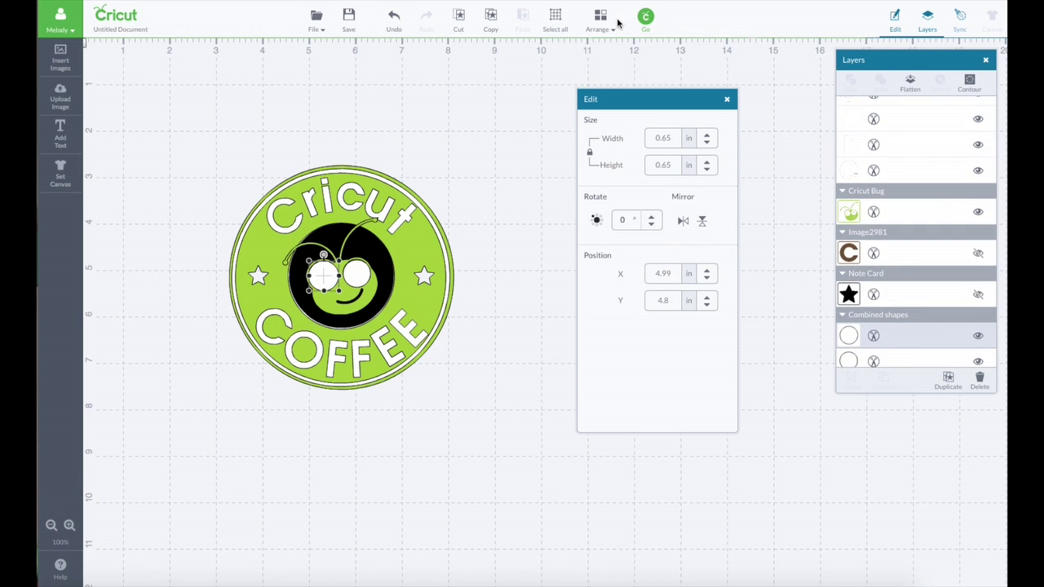
click(603, 25)
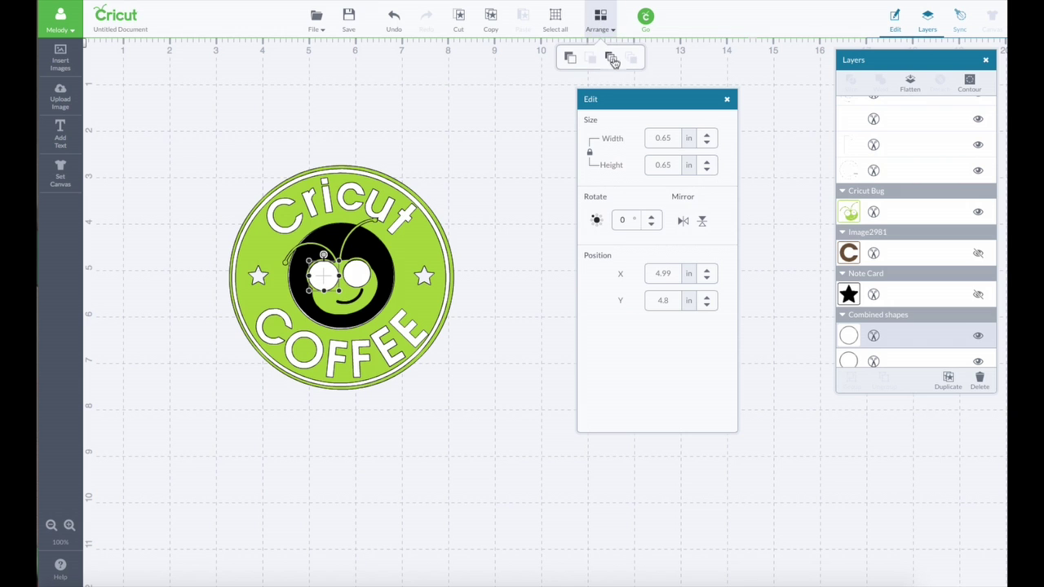
click(611, 55)
click(895, 253)
click(601, 23)
click(610, 57)
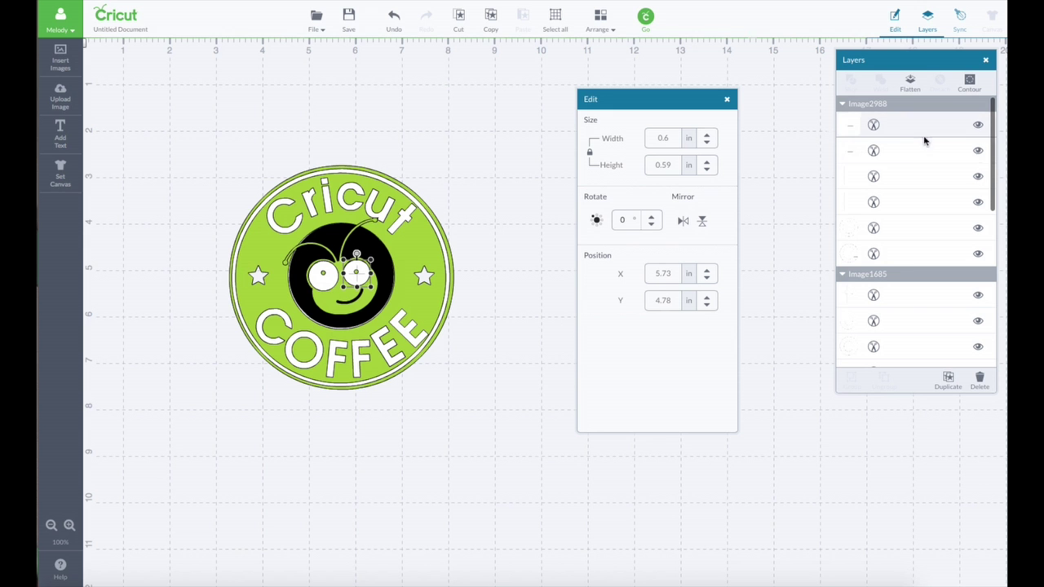
Preview the cutting mats and reposition the bug face on the green mat and an eye circle on the white mat.
click(645, 16)
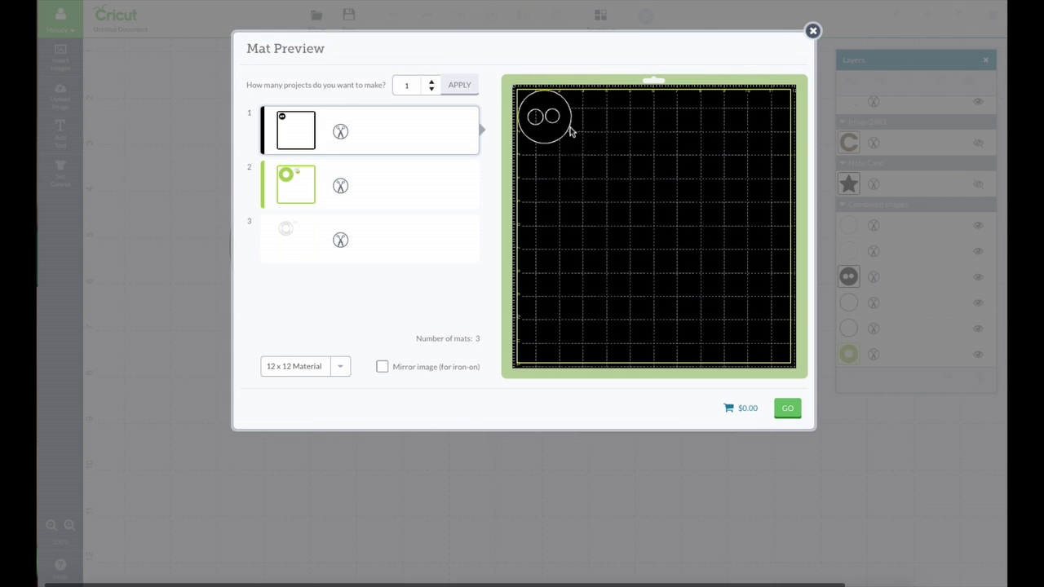
click(430, 187)
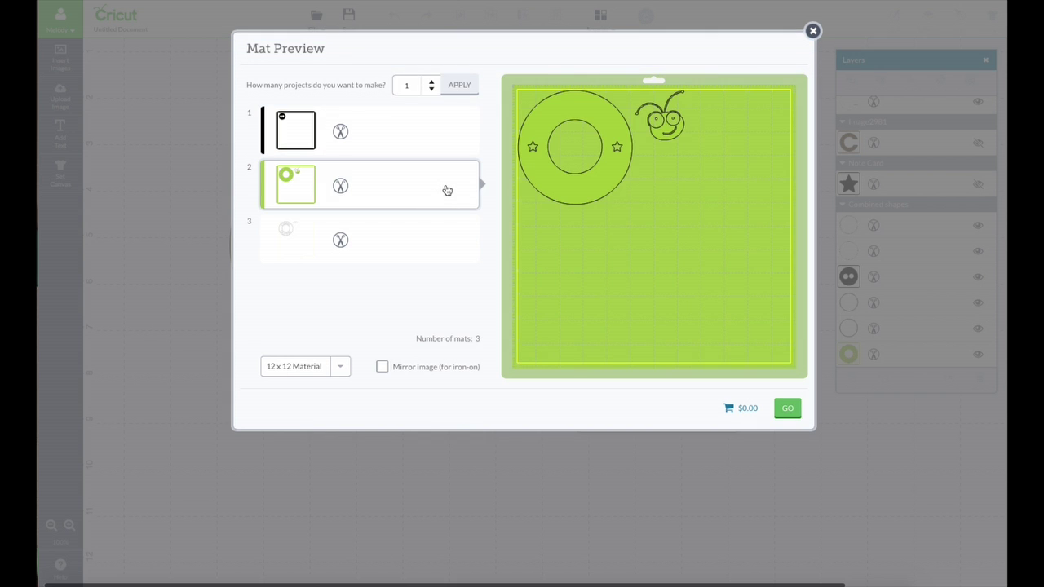
drag(671, 128, 698, 142)
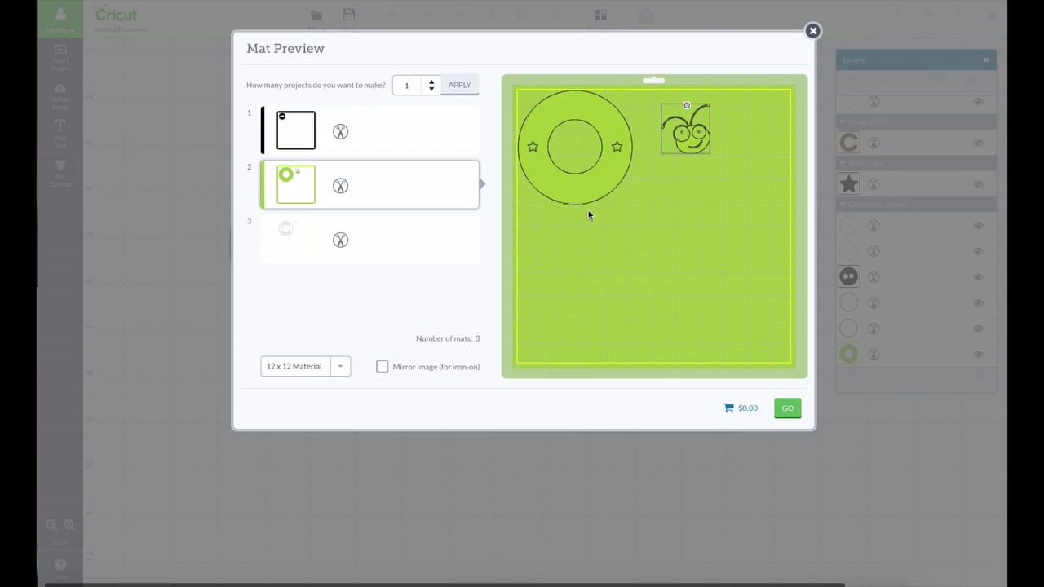
click(403, 238)
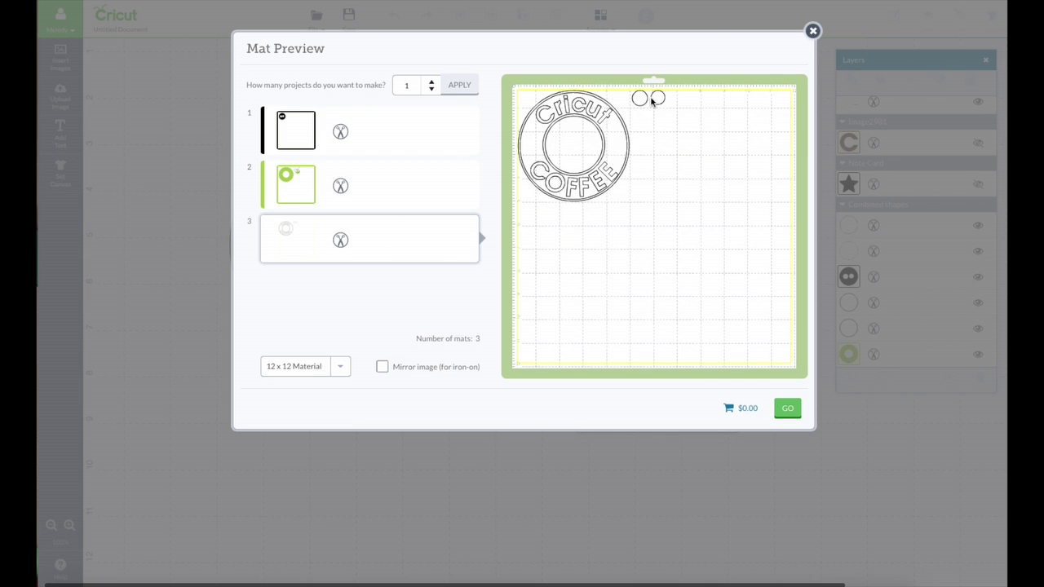
drag(653, 101, 662, 111)
Check the arrangement of pieces across the green, black and white mats, and return to the canvas.
click(425, 185)
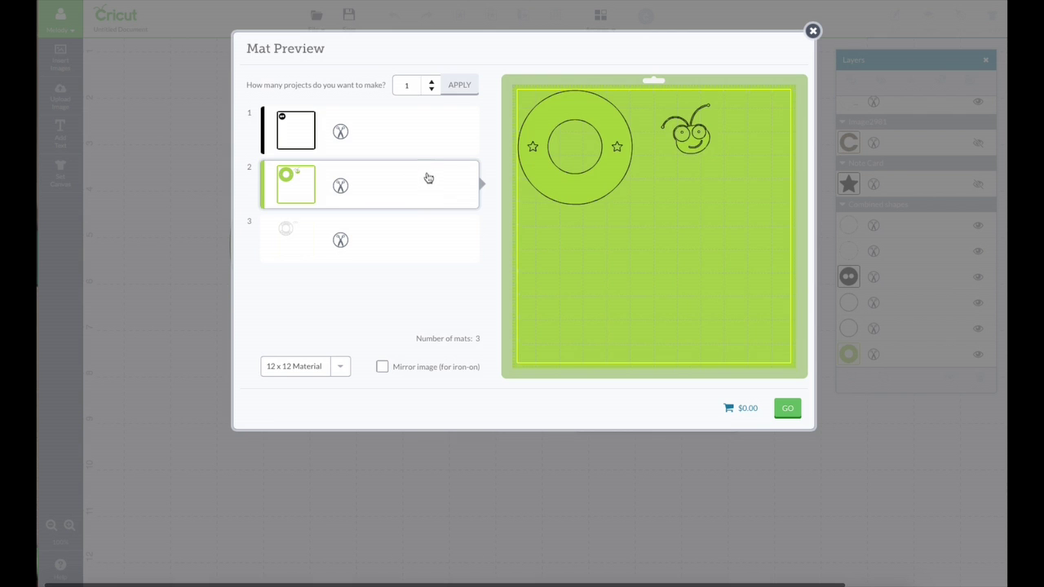
click(419, 139)
click(411, 179)
click(408, 139)
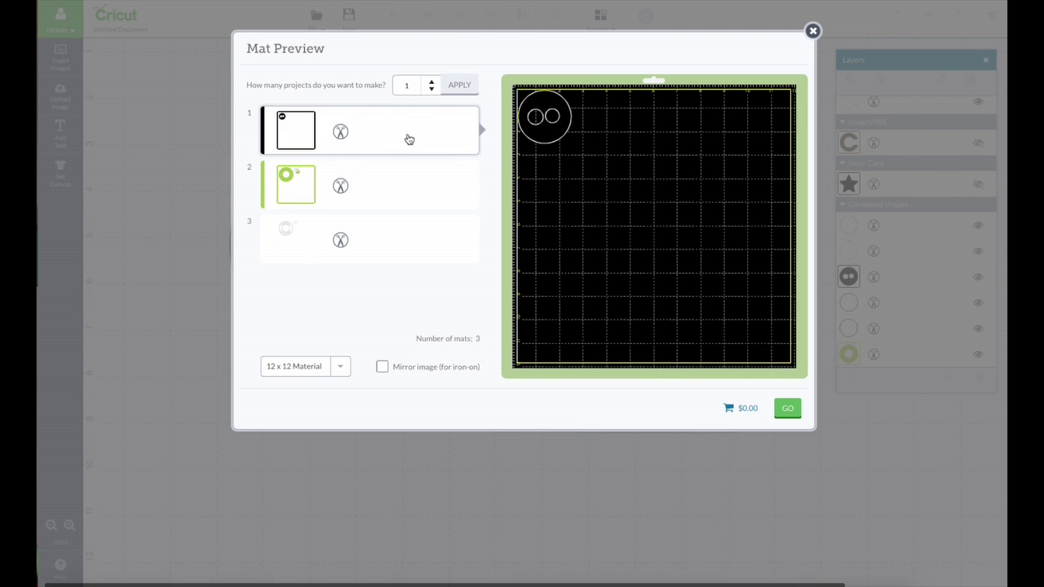
click(404, 178)
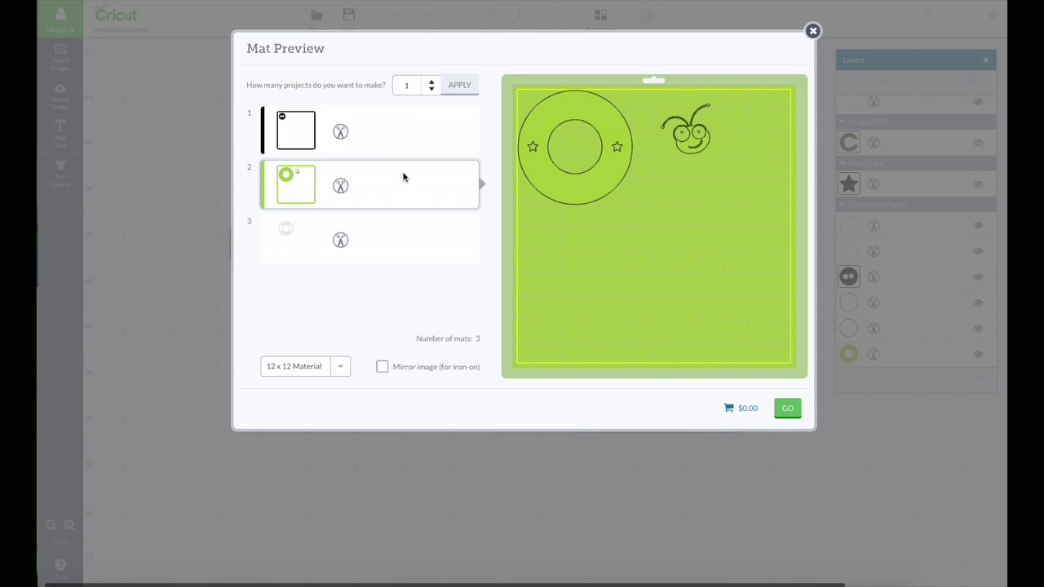
click(400, 237)
click(813, 32)
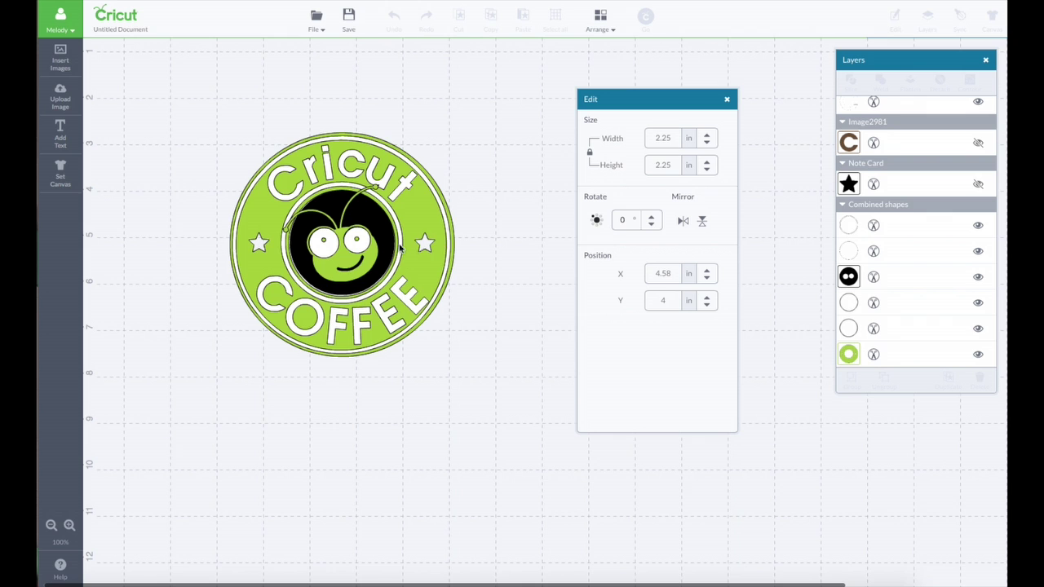
Attach the two white eye circles to each other and send them backward behind the bug's face.
click(921, 326)
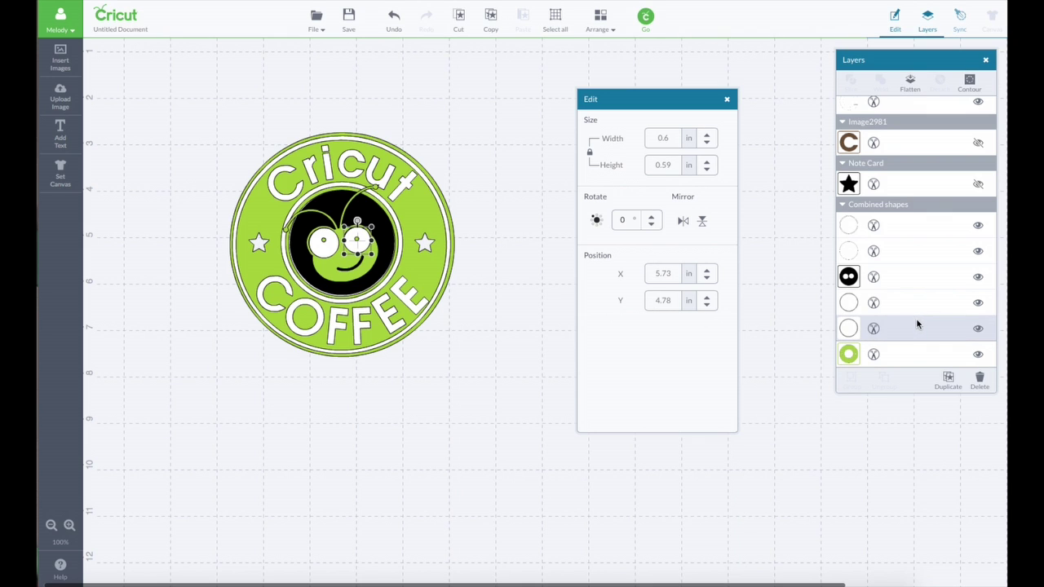
shift+click(909, 302)
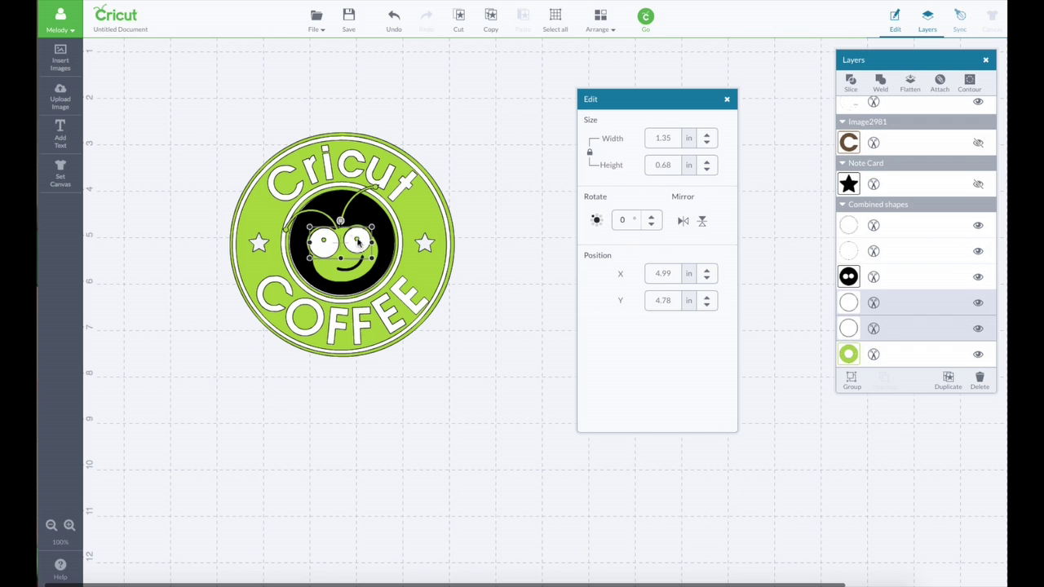
click(939, 82)
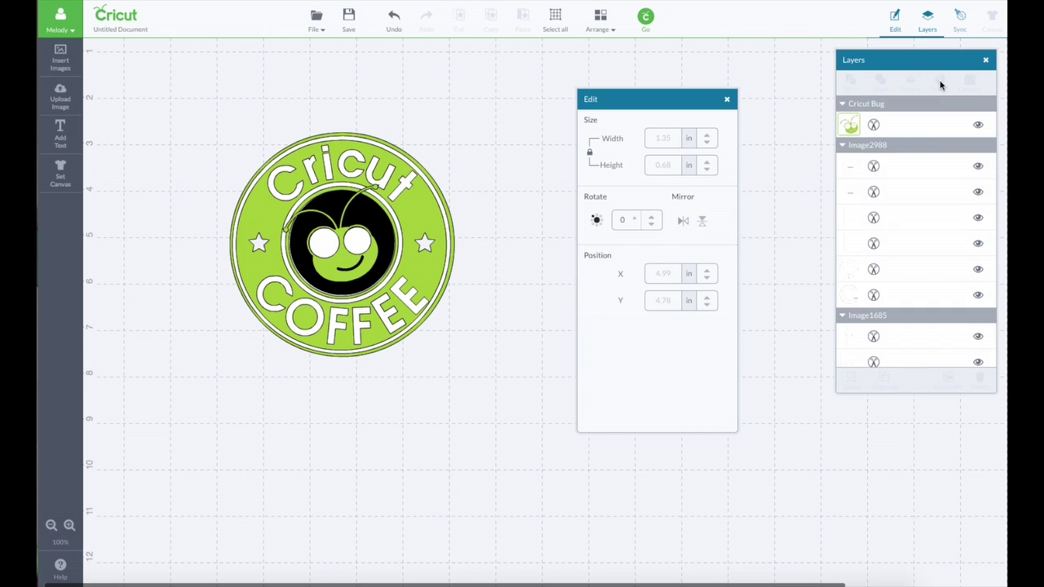
click(601, 20)
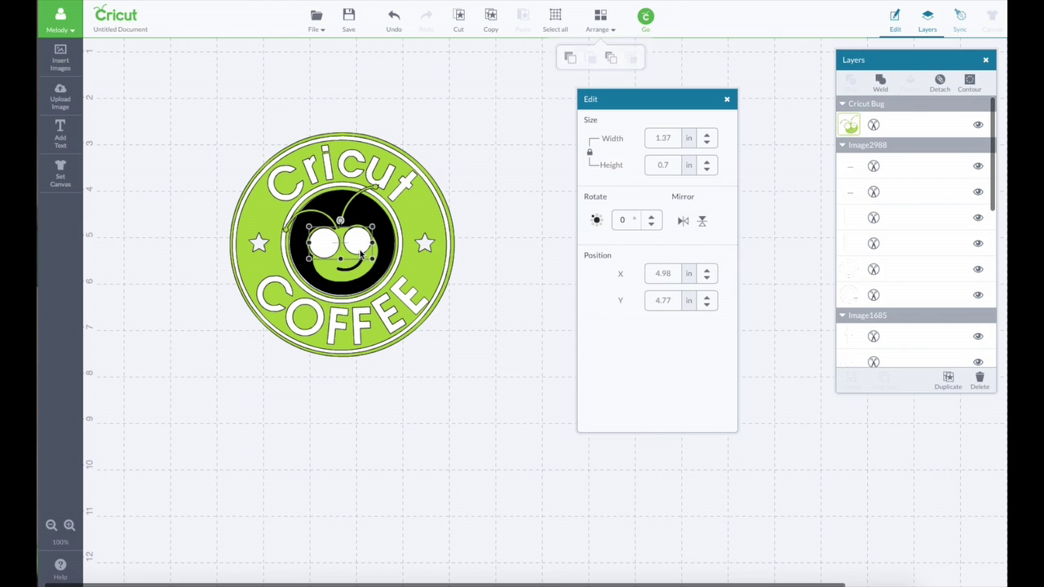
click(601, 16)
click(612, 60)
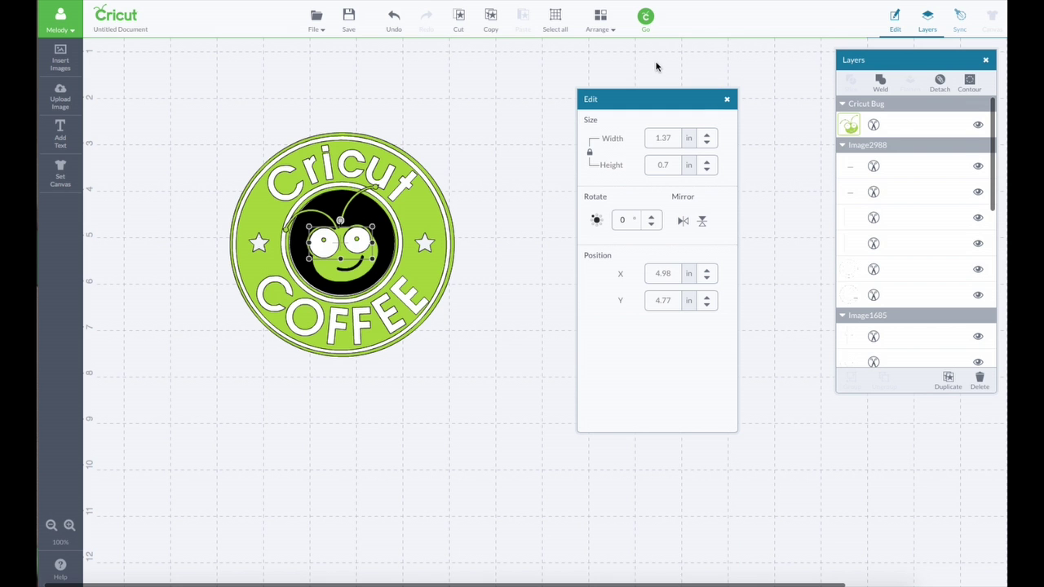
Preview the black, green and white mats again to check the cut layout of the attached eyes, and close the preview.
click(645, 18)
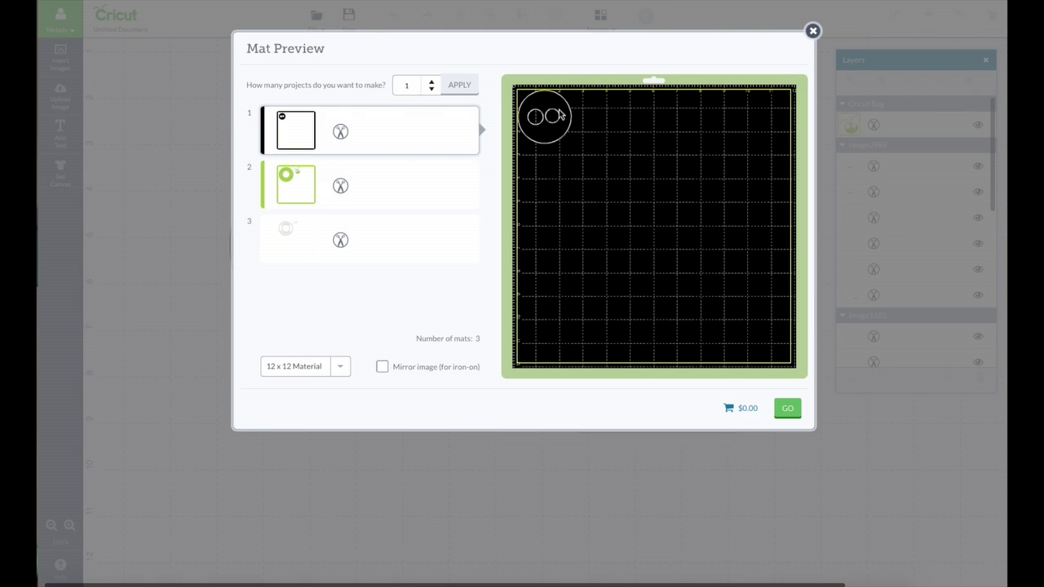
click(392, 176)
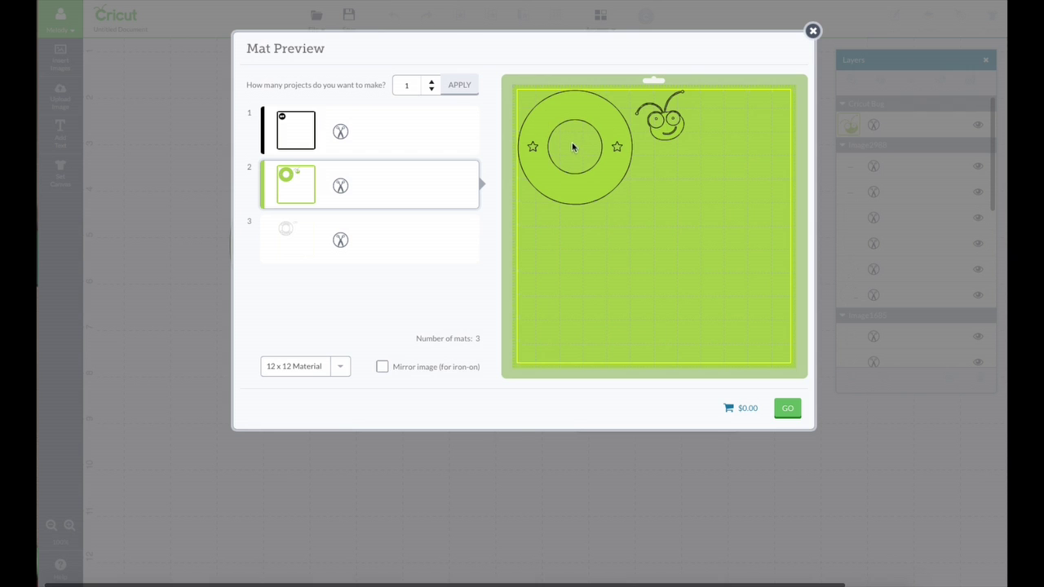
click(437, 234)
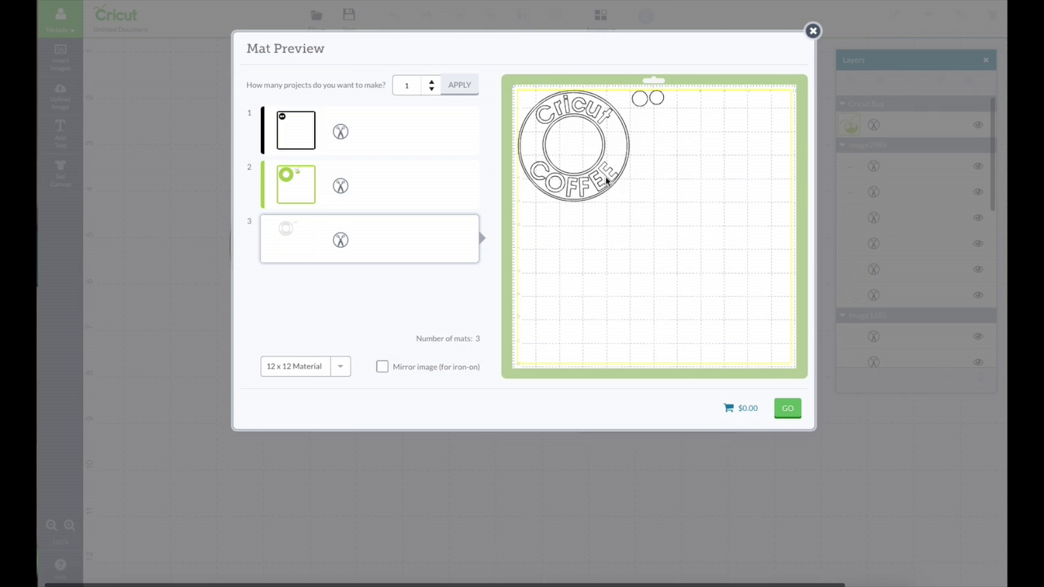
click(375, 181)
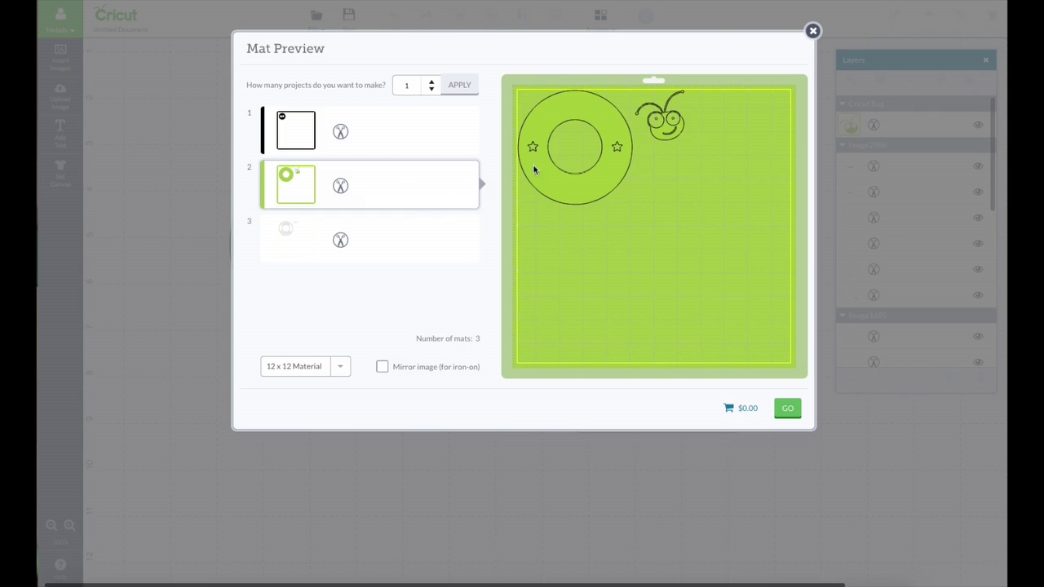
click(388, 253)
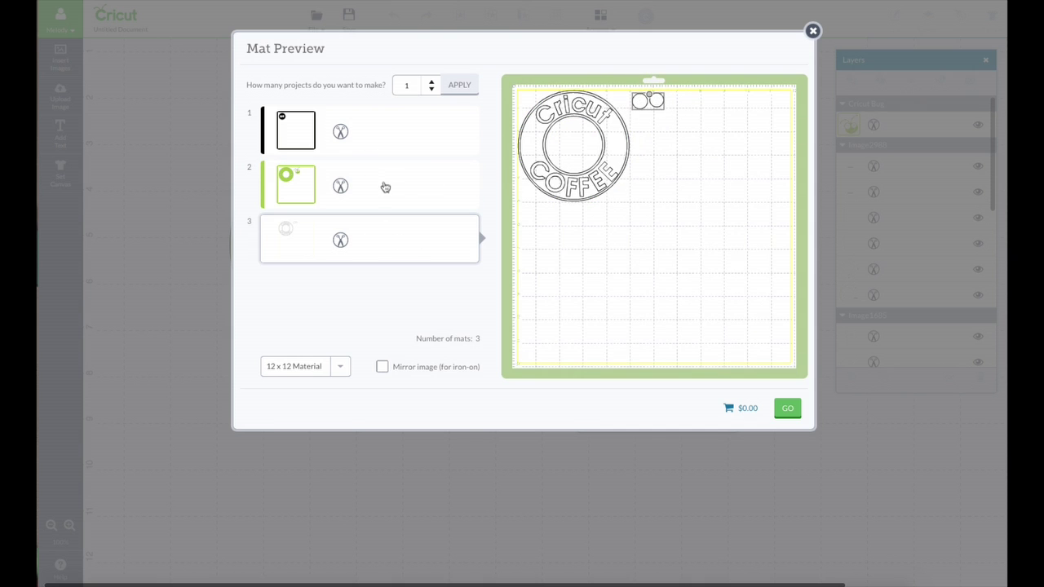
click(439, 127)
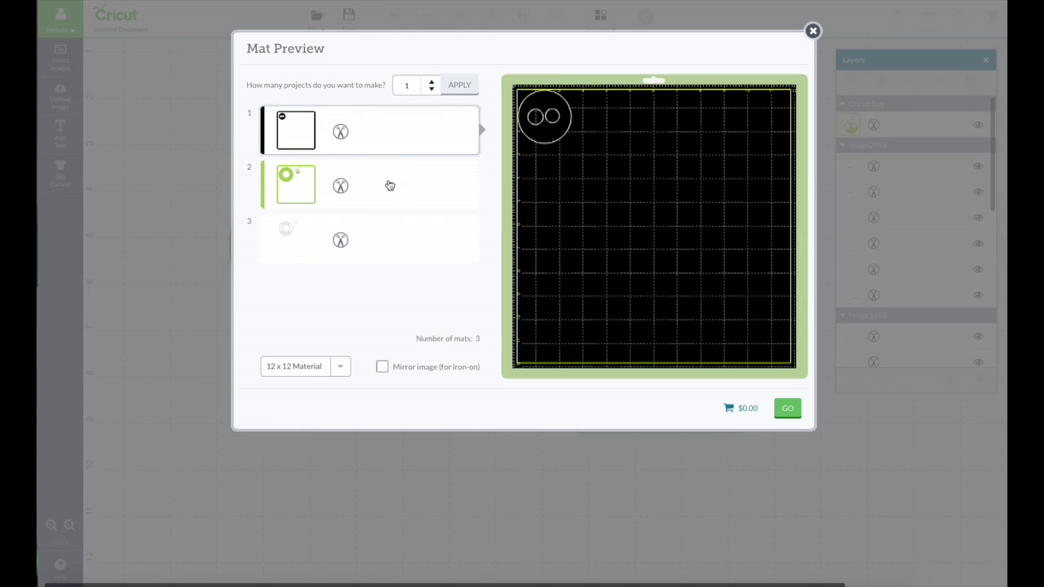
click(385, 184)
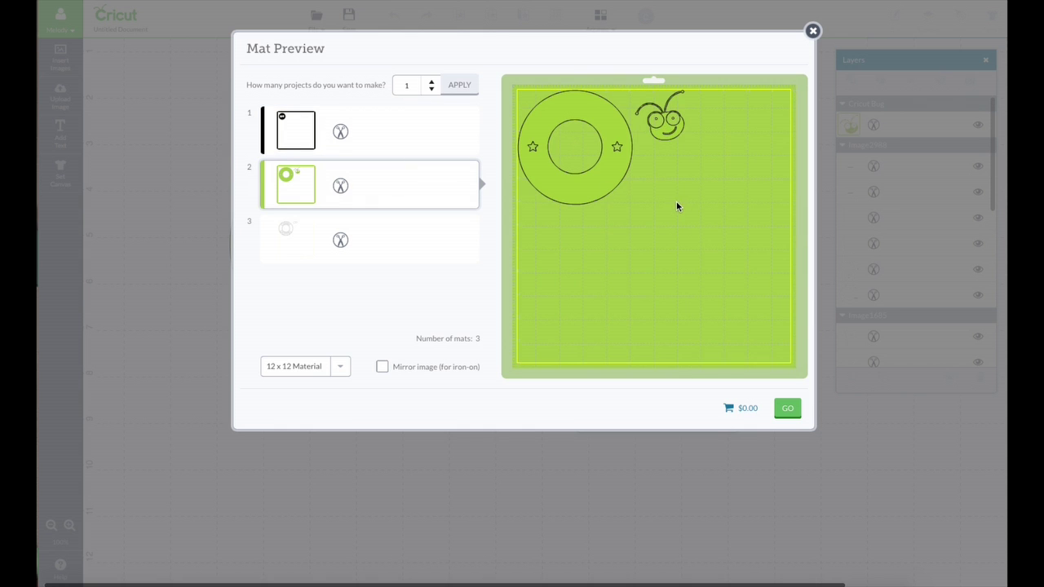
click(813, 31)
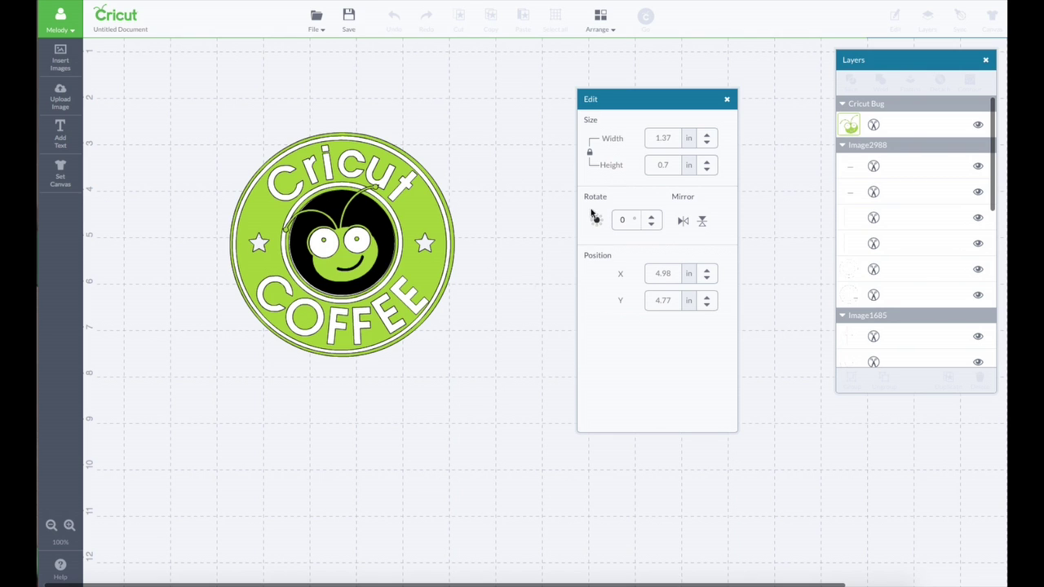
drag(617, 99, 641, 80)
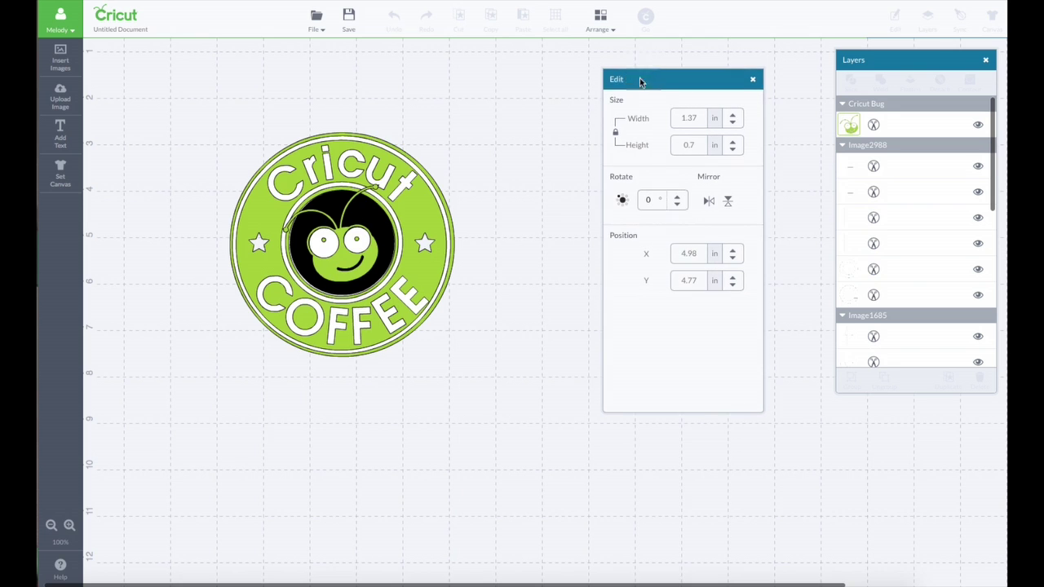